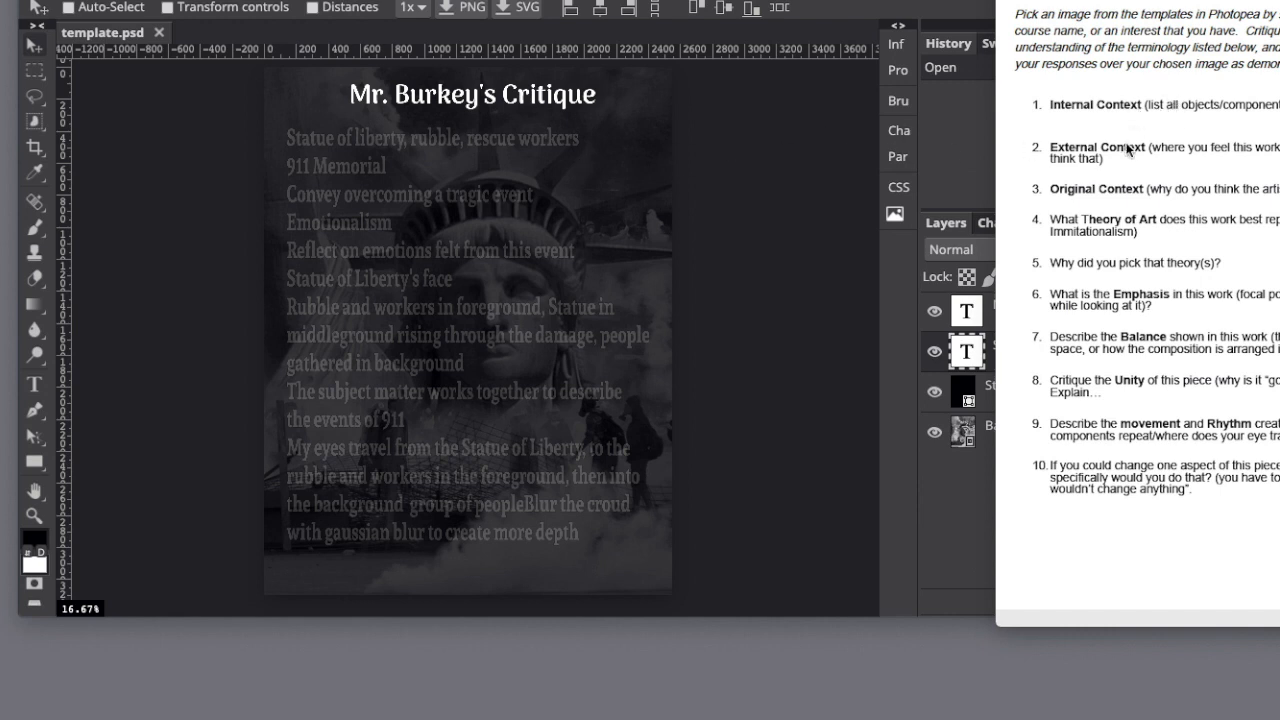
Move the assignment instructions aside and toggle the Strip, body text and title layers off and on to inspect the template.
mouse_move(1150, 2)
left_mouse_down()
mouse_move(1198, 2)
mouse_move(1139, 2)
left_mouse_up()
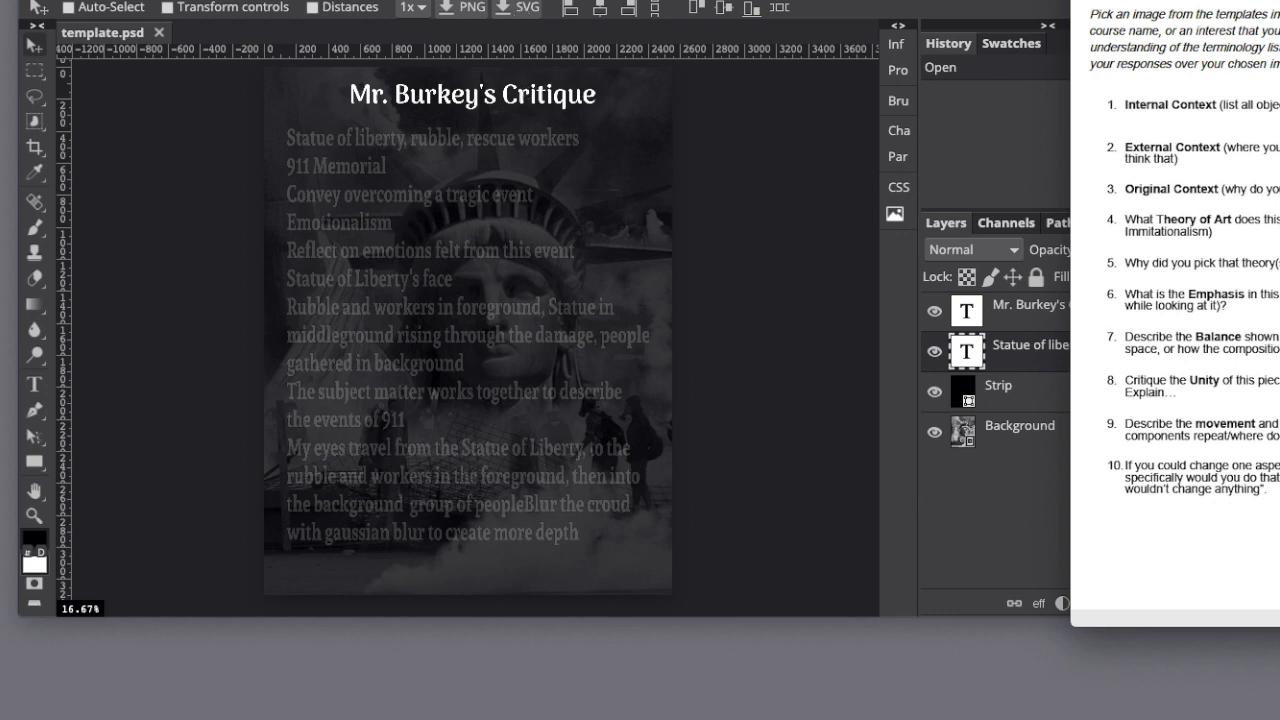
left_click_drag(1150, 2, 1186, 2)
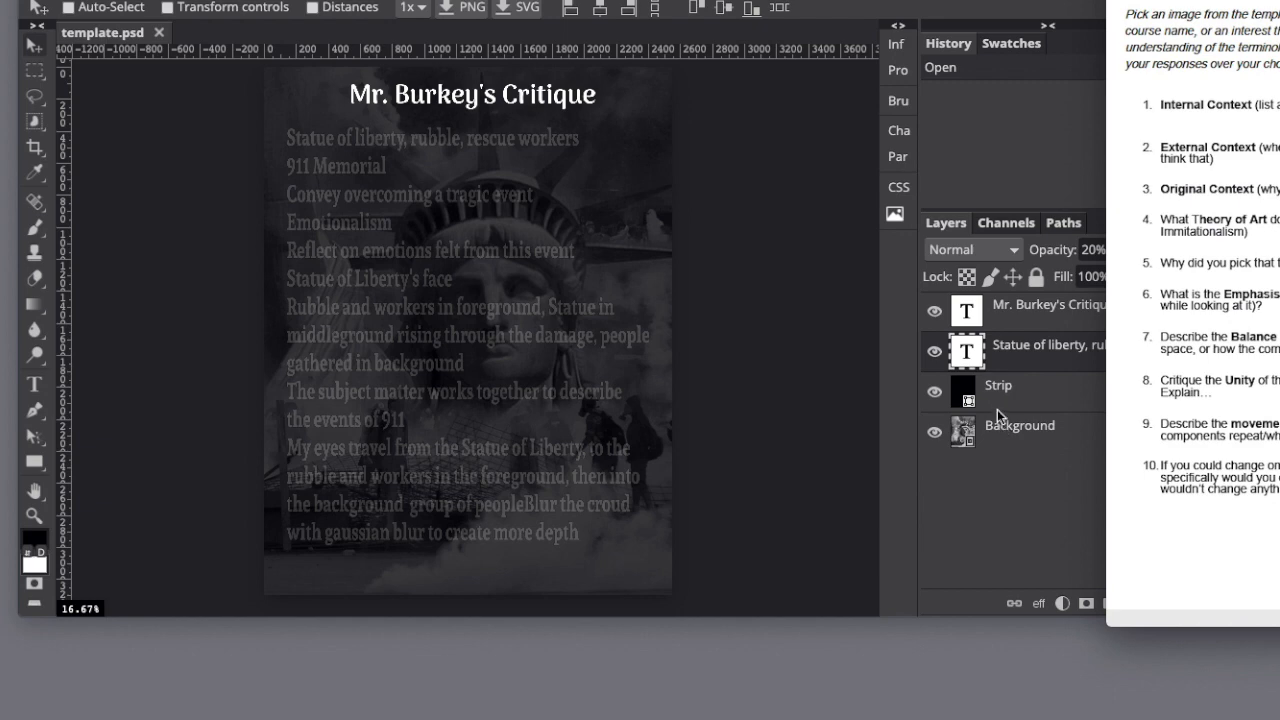
left_click(934, 403)
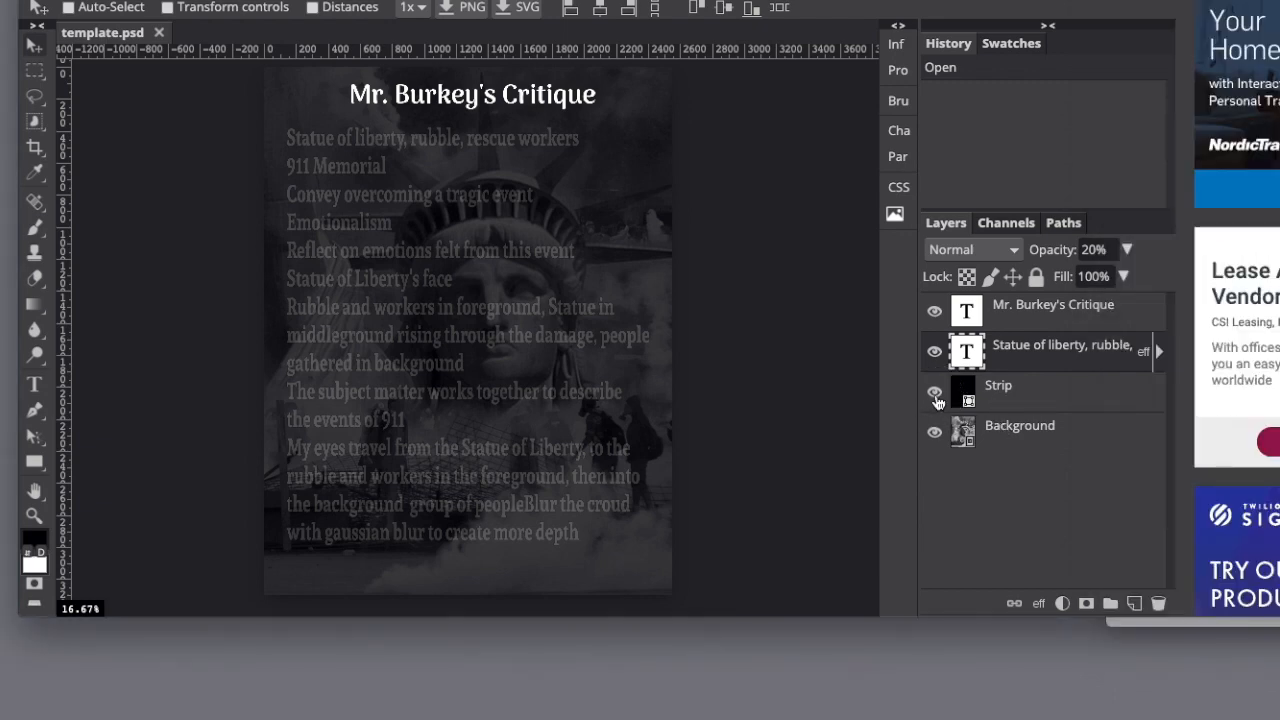
left_click(934, 400)
left_click(932, 401)
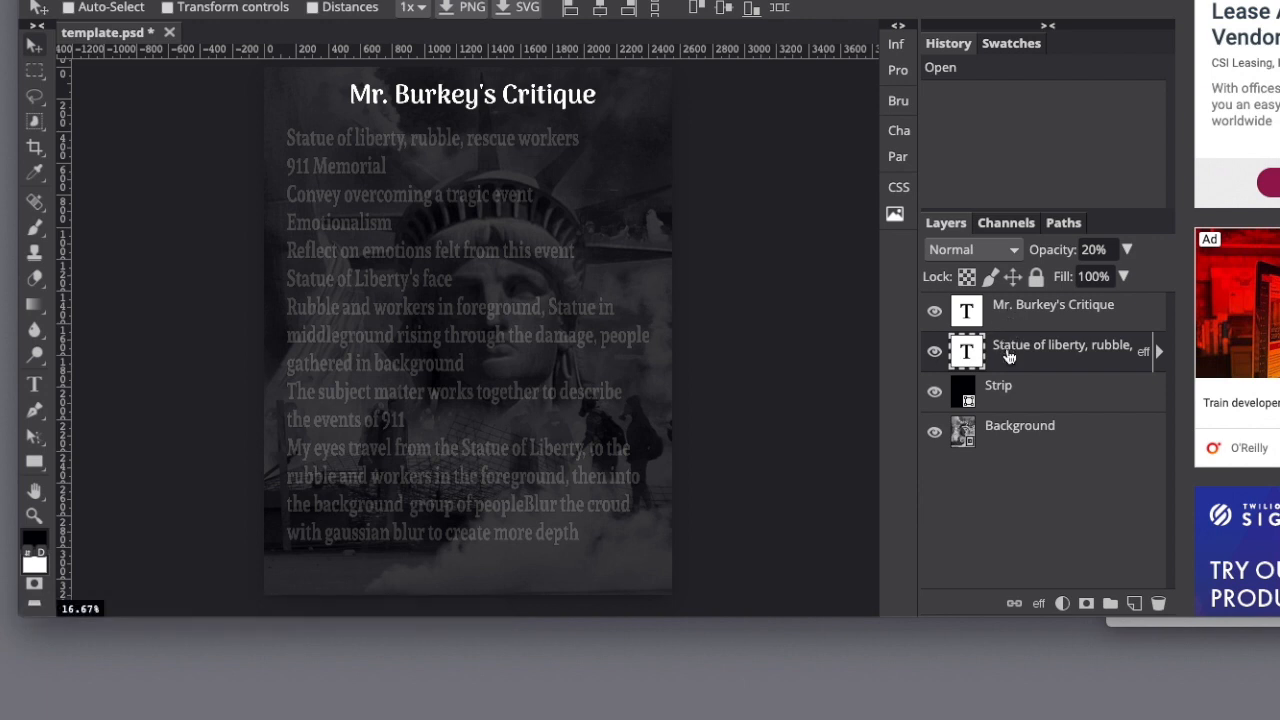
left_click(935, 352)
left_click(936, 353)
left_click(934, 311)
left_click(934, 311)
Open the setup for a new project and reposition its dialog so the presets and templates fit in view.
left_click(40, 3)
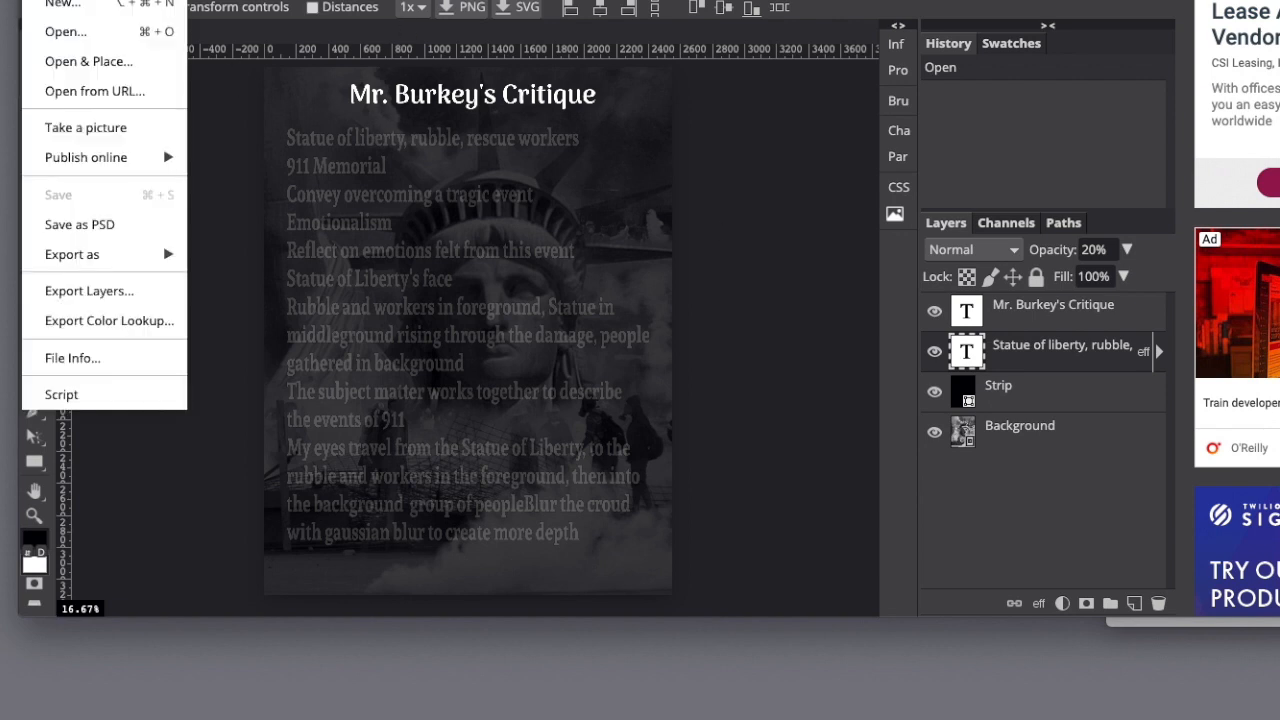
left_click(51, 9)
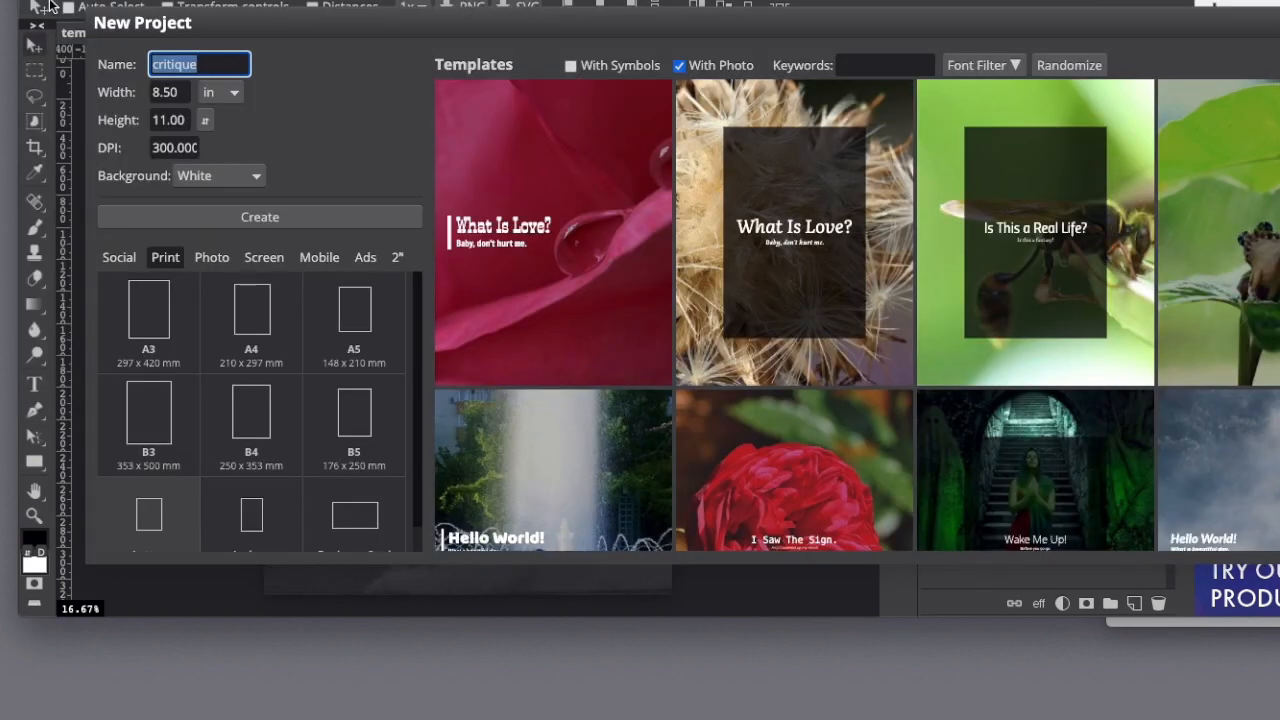
left_click_drag(269, 20, 279, 0)
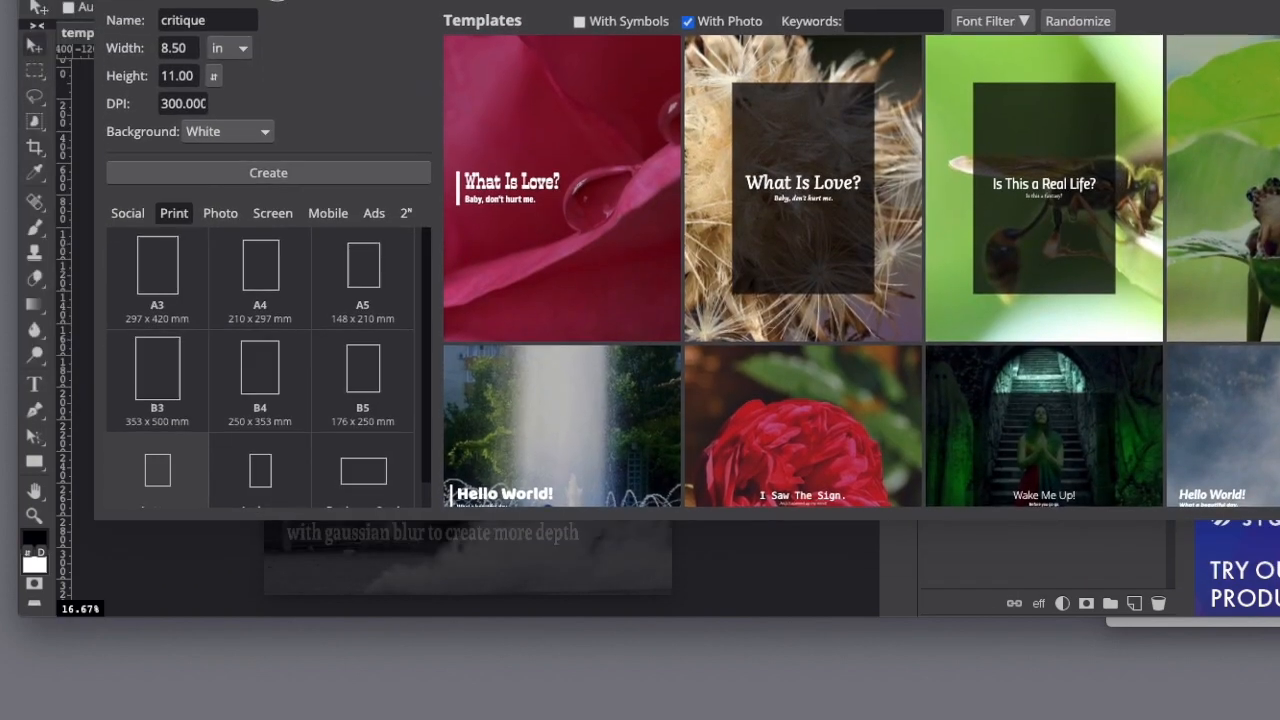
Browse the Social, Print, Photo, Screen and Mobile size presets for the new project.
left_click(127, 215)
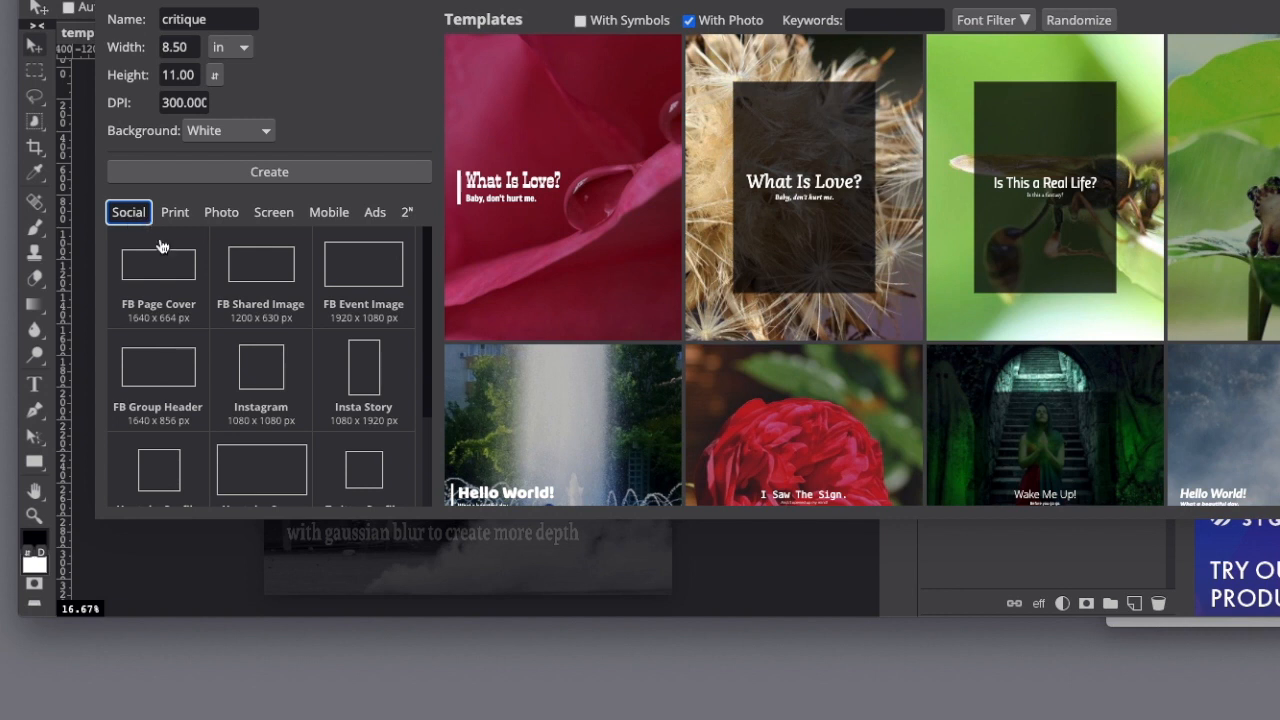
scroll(260, 325, "down", 1)
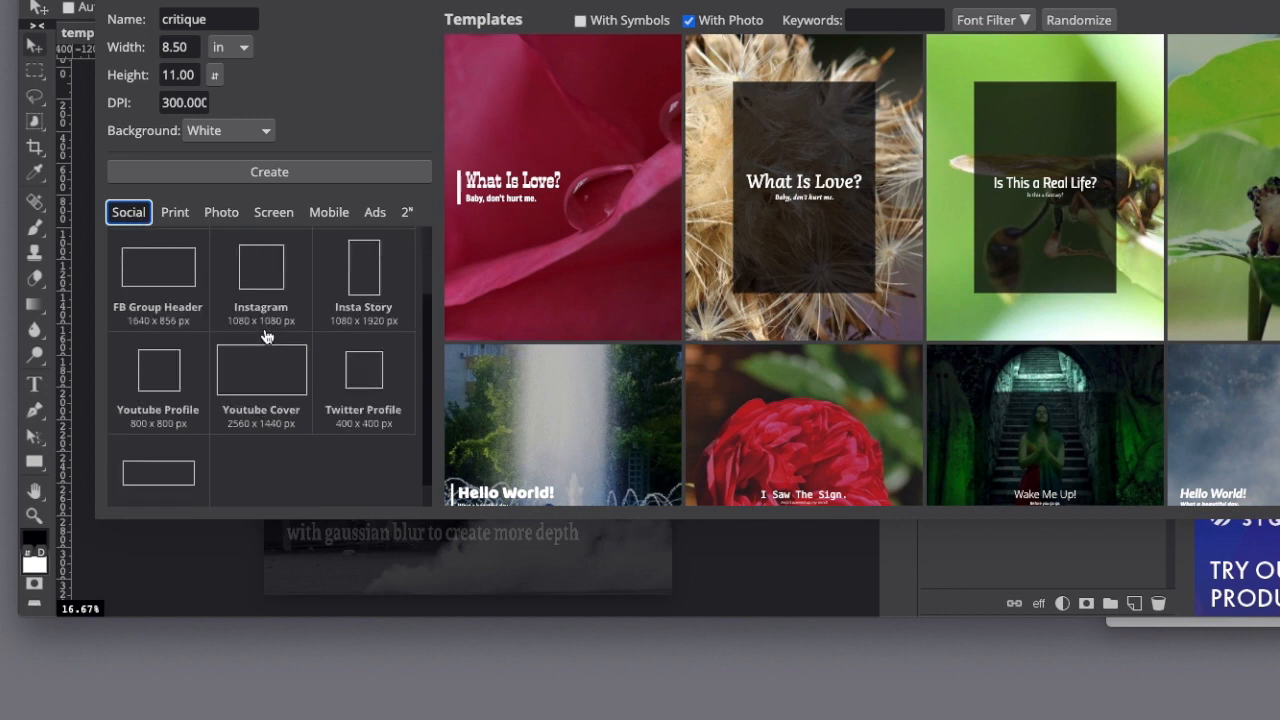
left_click(176, 214)
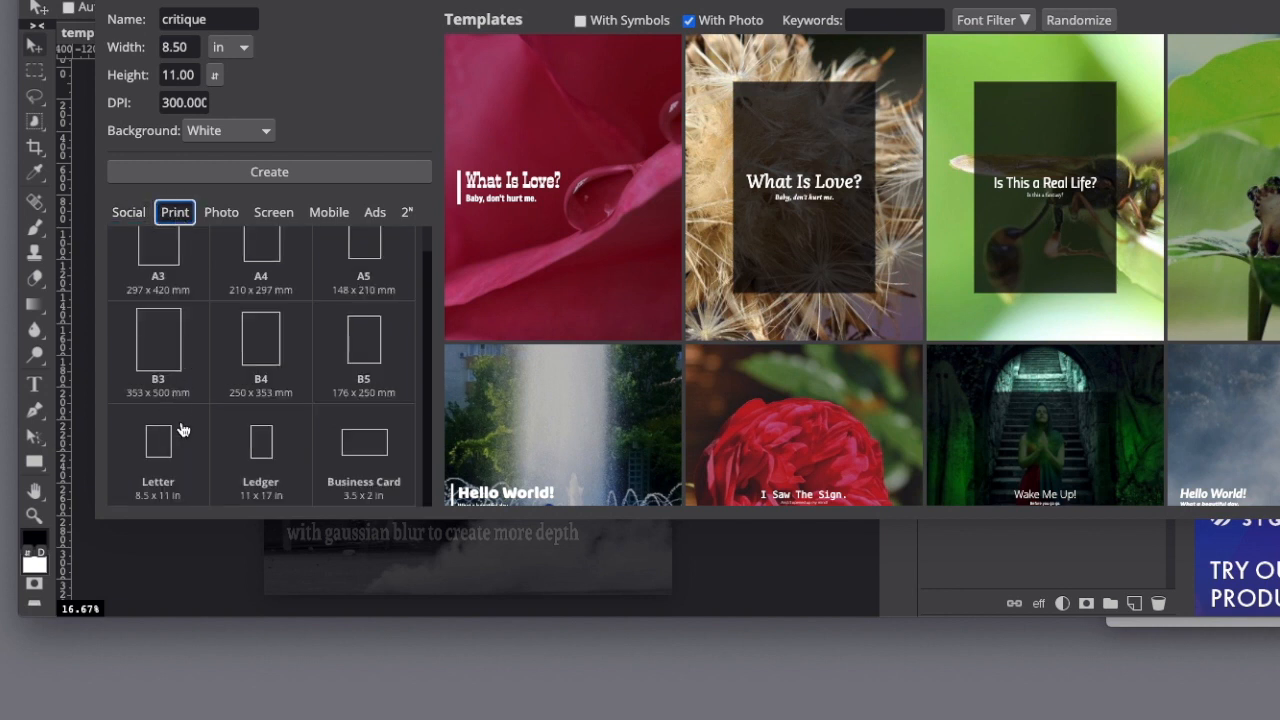
left_click(226, 213)
left_click(271, 216)
left_click(331, 218)
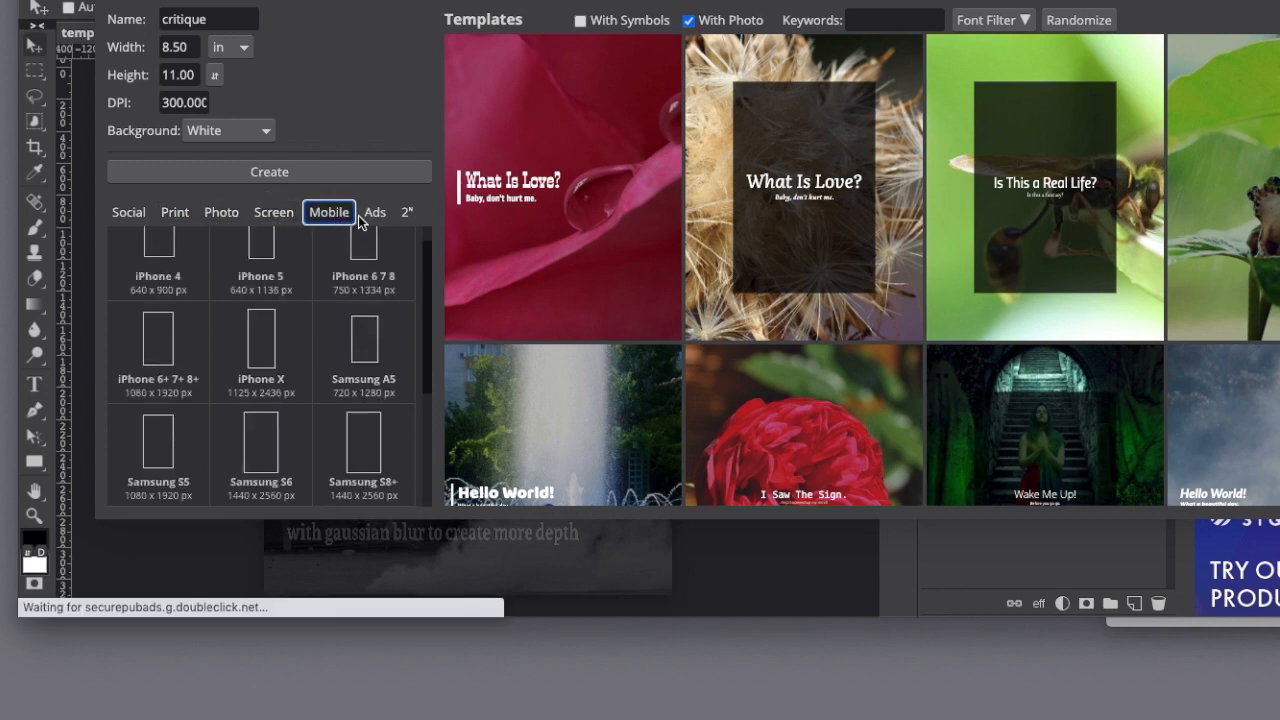
Choose the Letter 8.5 x 11 in print preset for the new project.
left_click(206, 224)
left_click(177, 219)
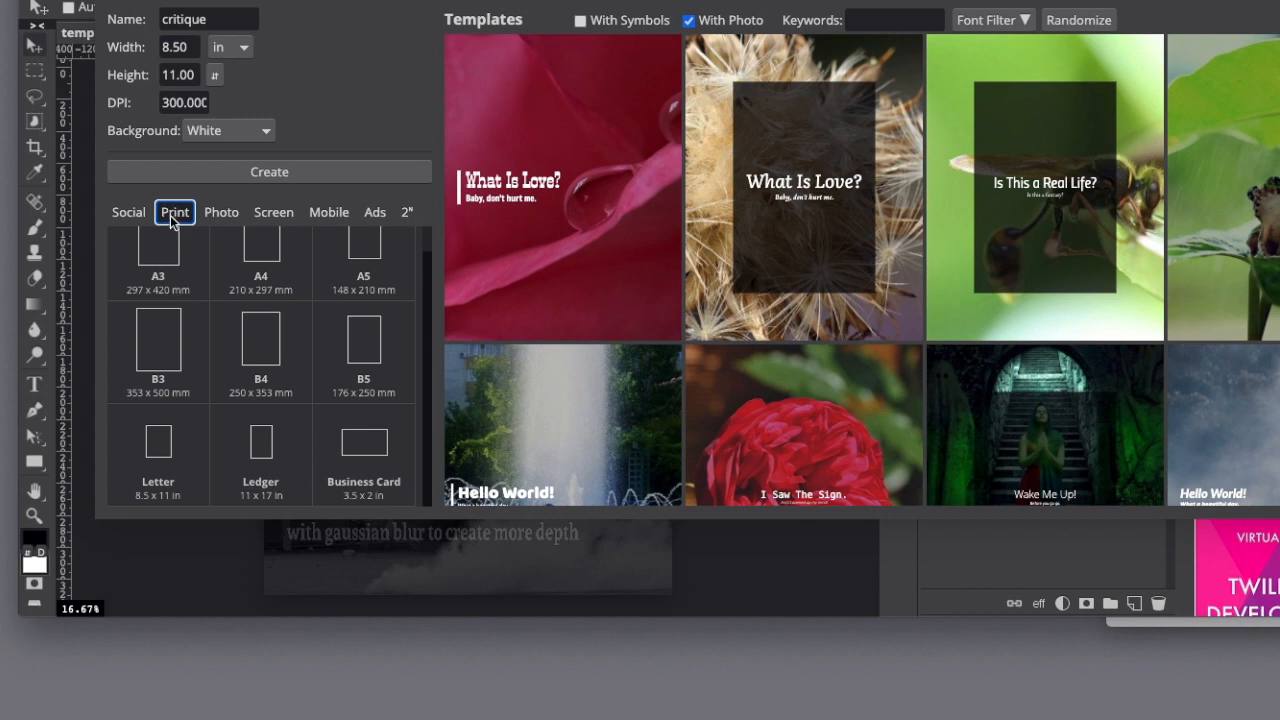
left_click(158, 453)
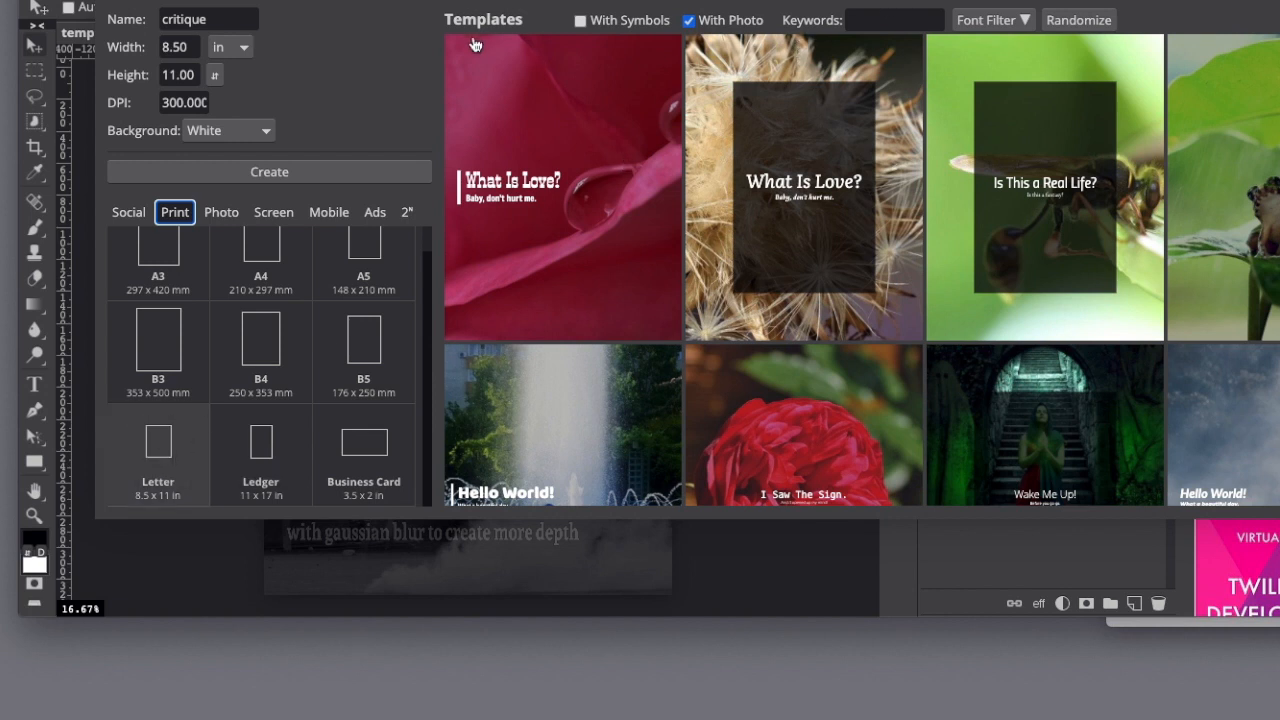
Preview the templates with symbols, exclude them again, and search the photo templates for "architecture".
left_click(580, 21)
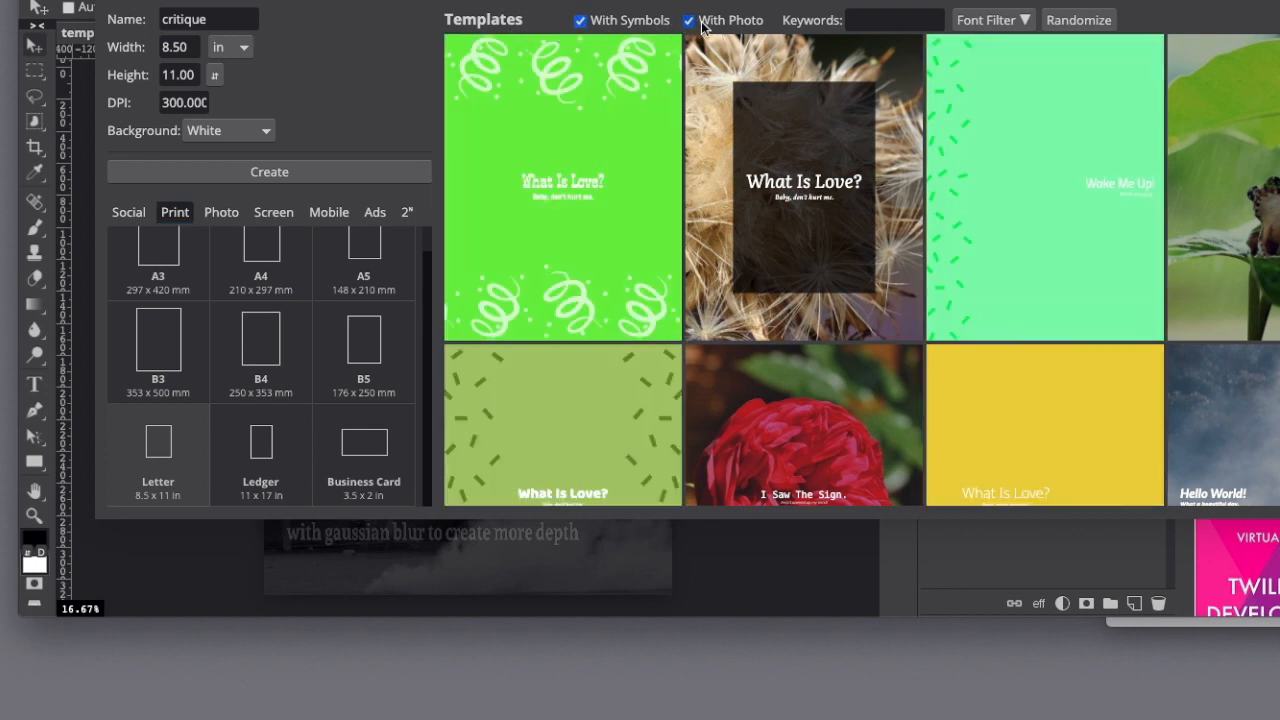
left_click(580, 22)
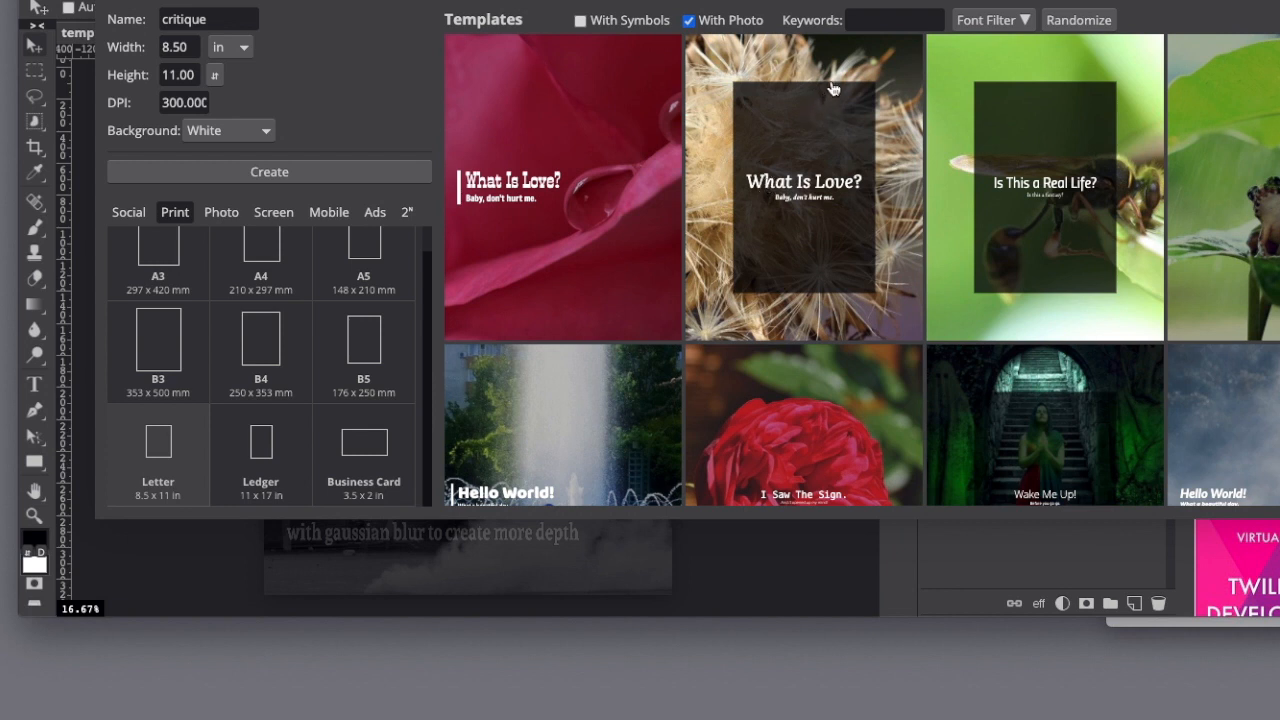
left_click(876, 20)
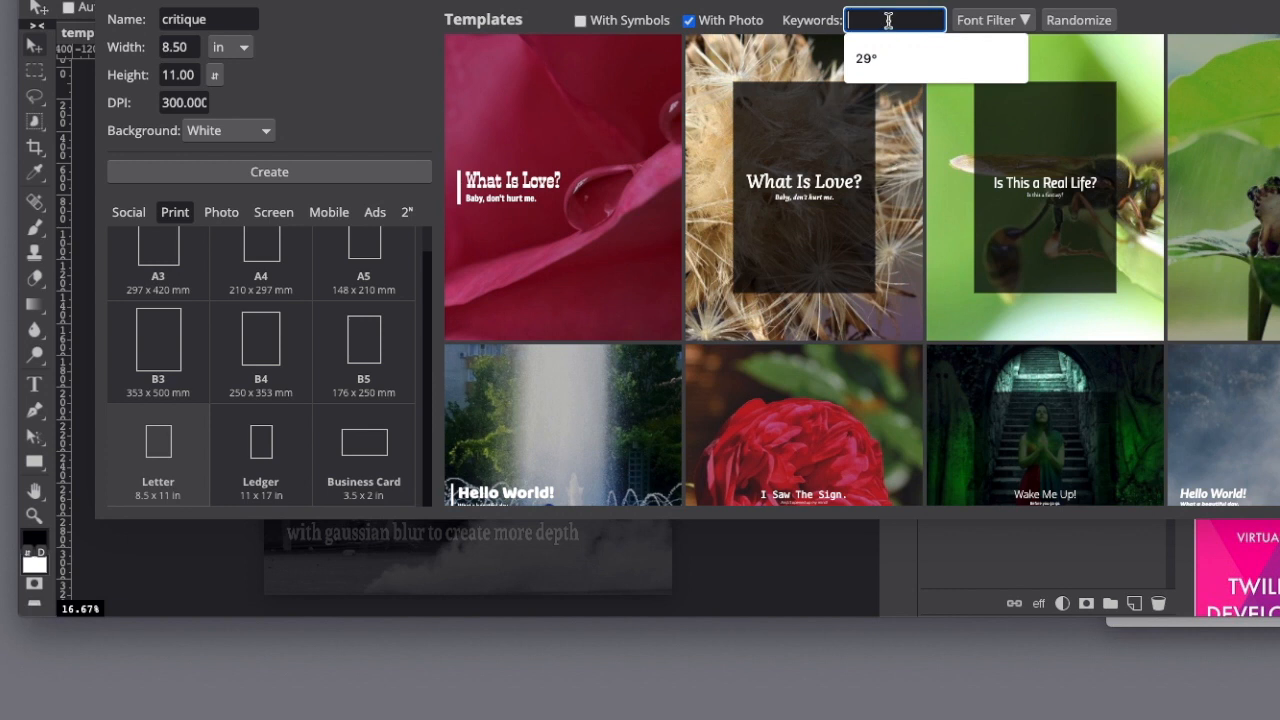
type("archite")
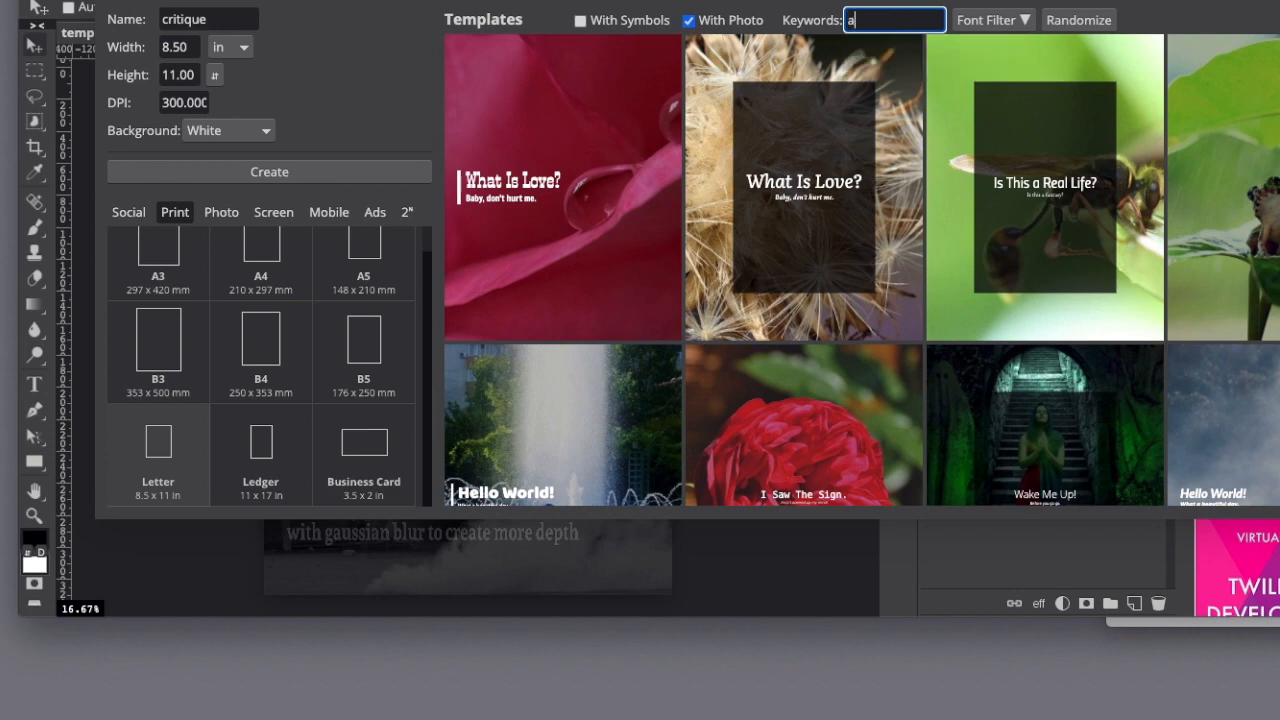
type("cture")
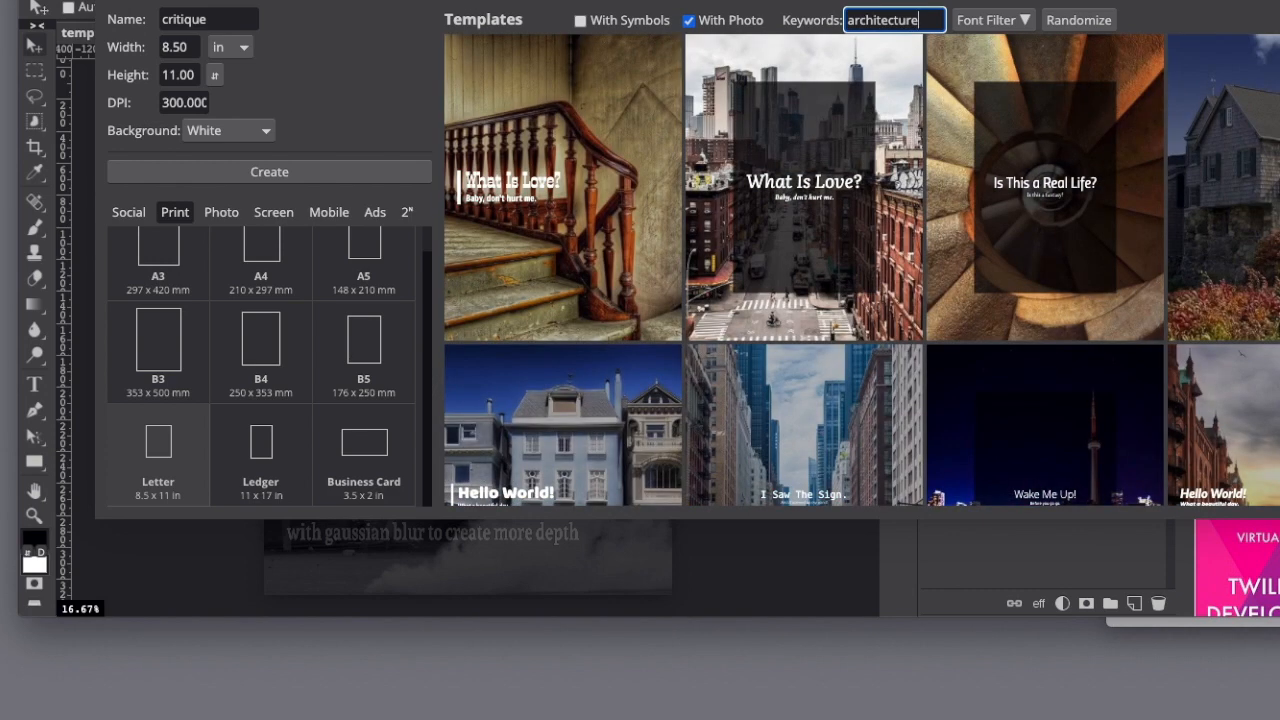
Look through the architecture templates and randomize the selection twice.
scroll(975, 277, "down", 2)
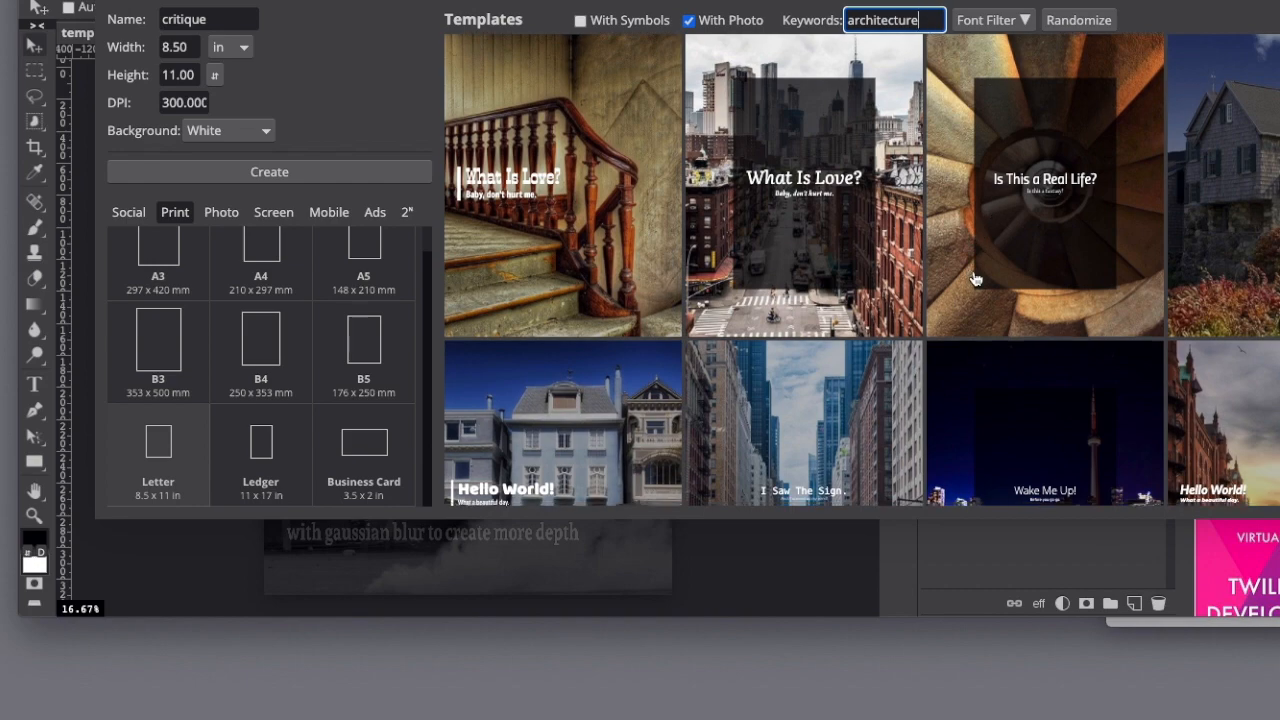
scroll(975, 277, "down", 5)
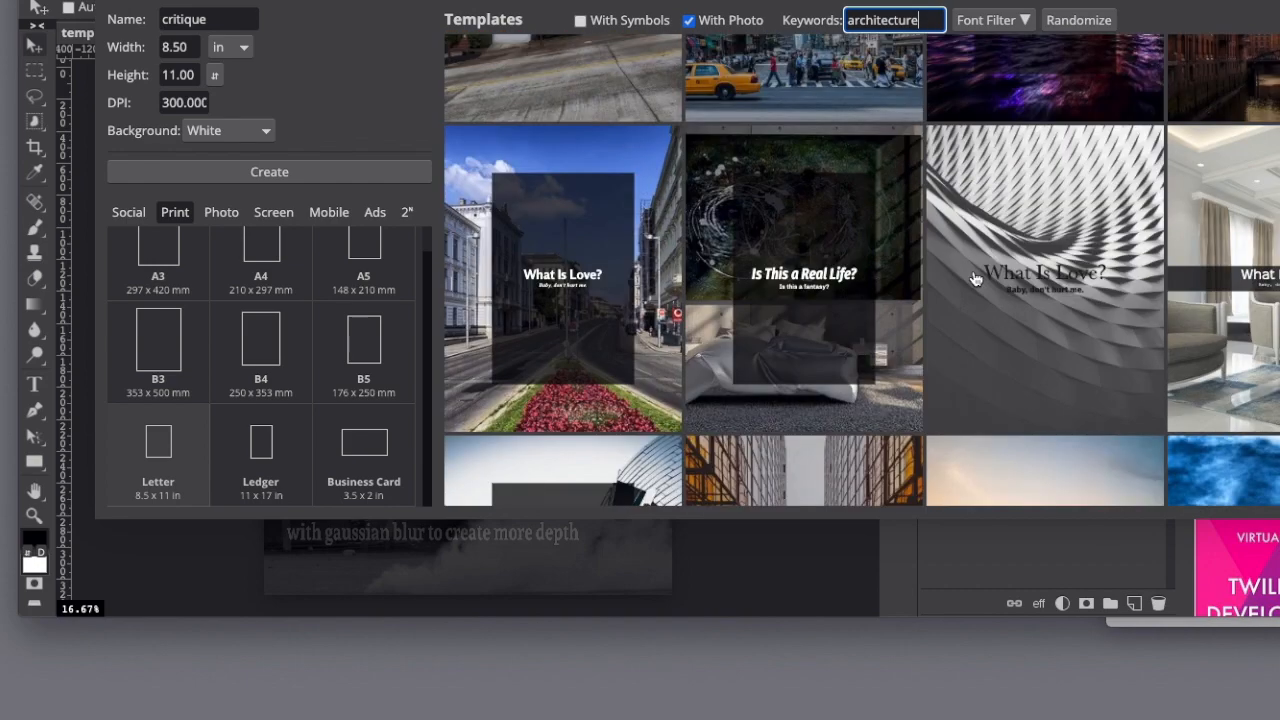
scroll(975, 277, "down", 5)
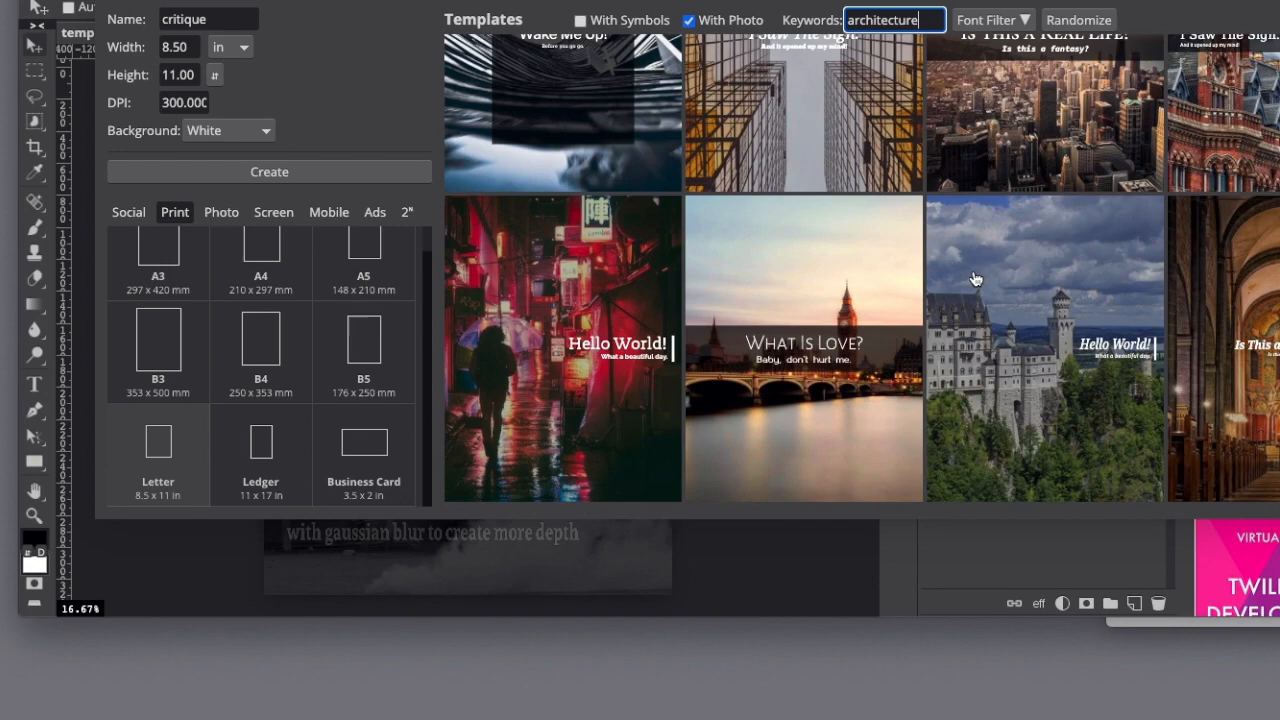
scroll(975, 277, "down", 5)
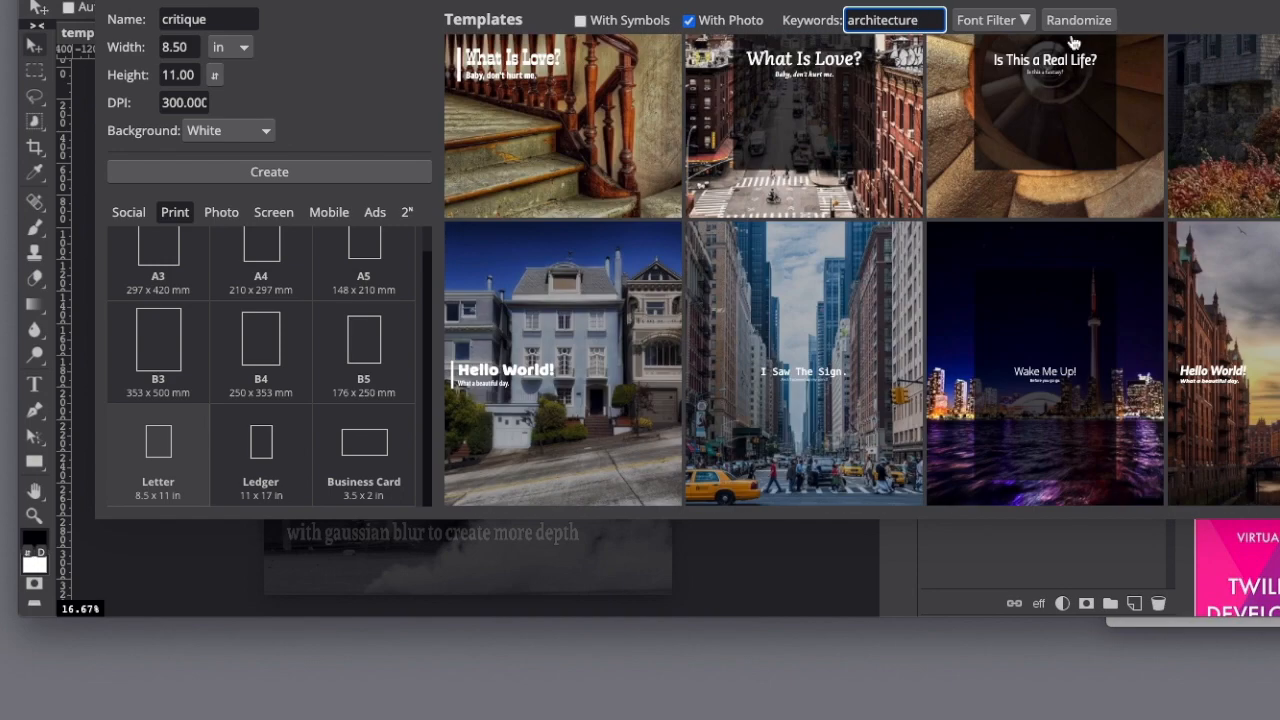
left_click(1072, 20)
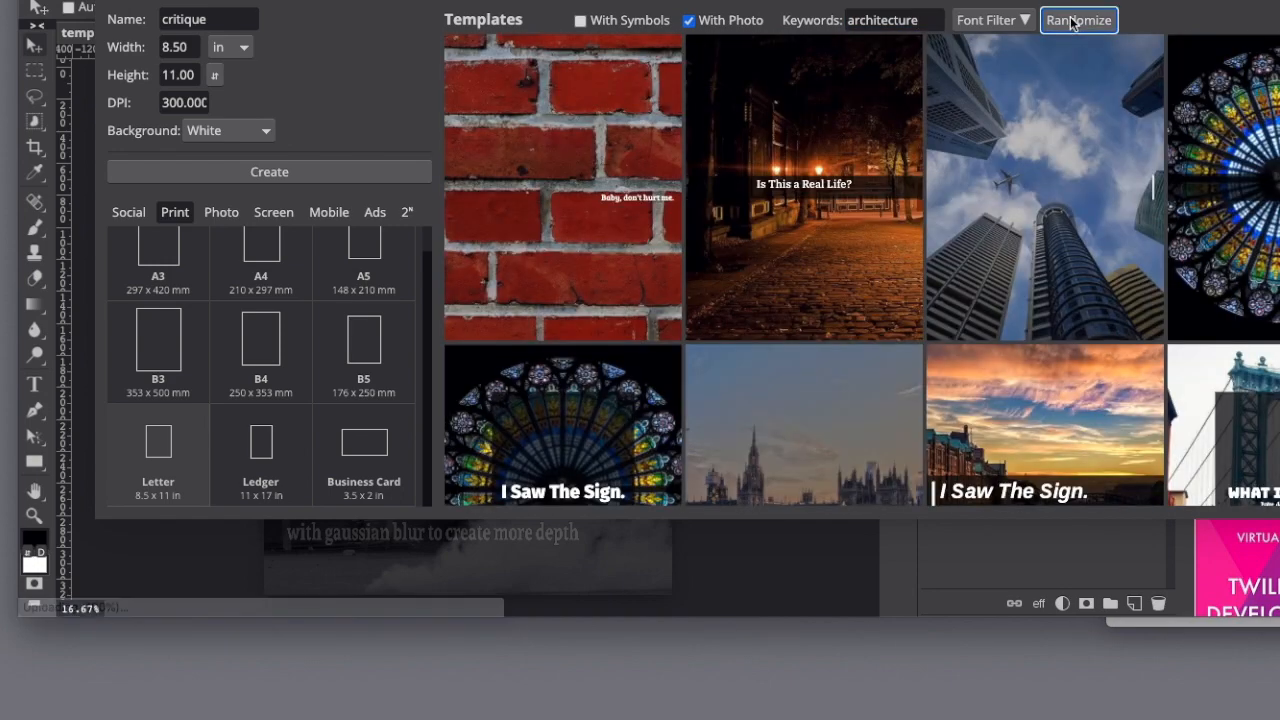
left_click(1072, 20)
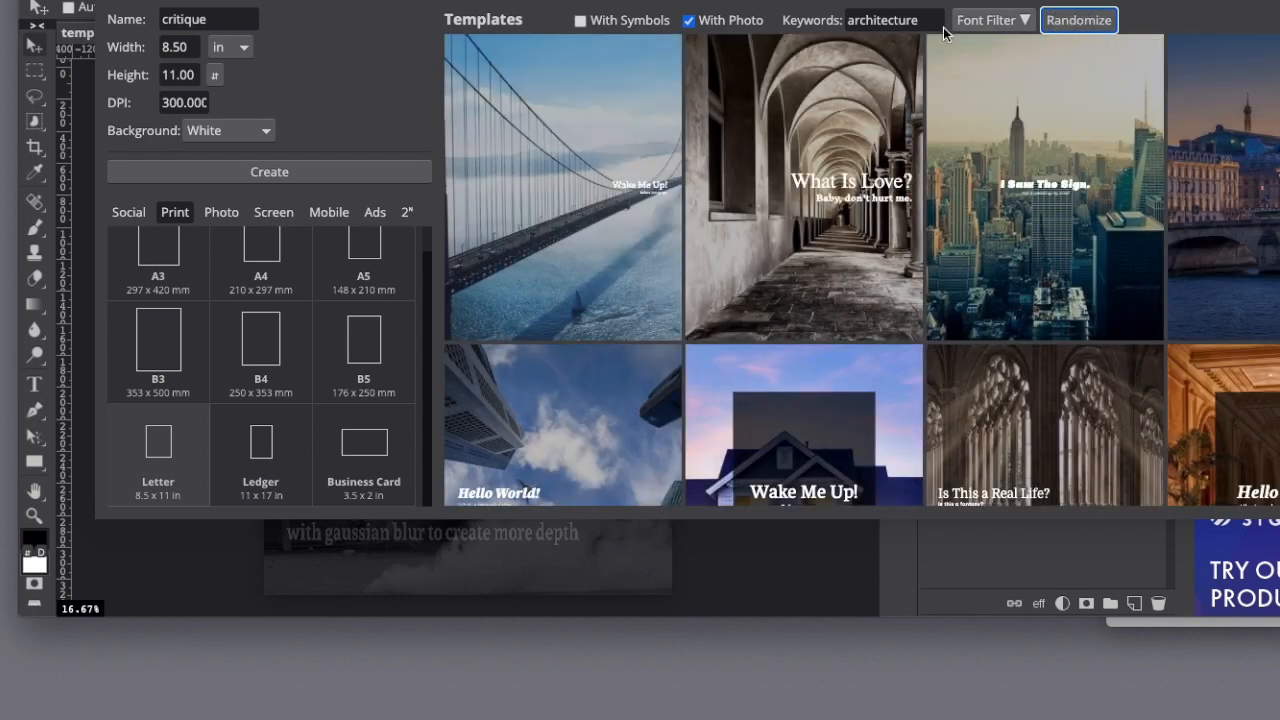
Search the templates for "painting" and randomize the results.
left_click_drag(920, 20, 840, 20)
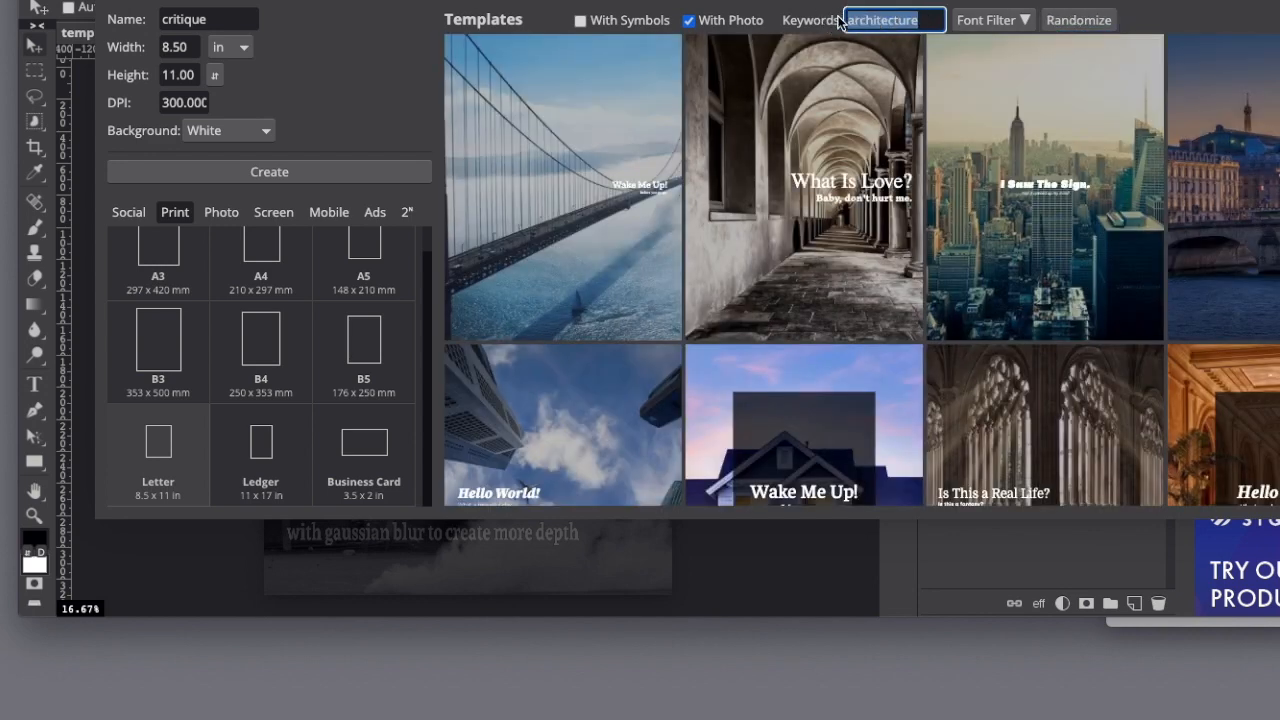
type("painting")
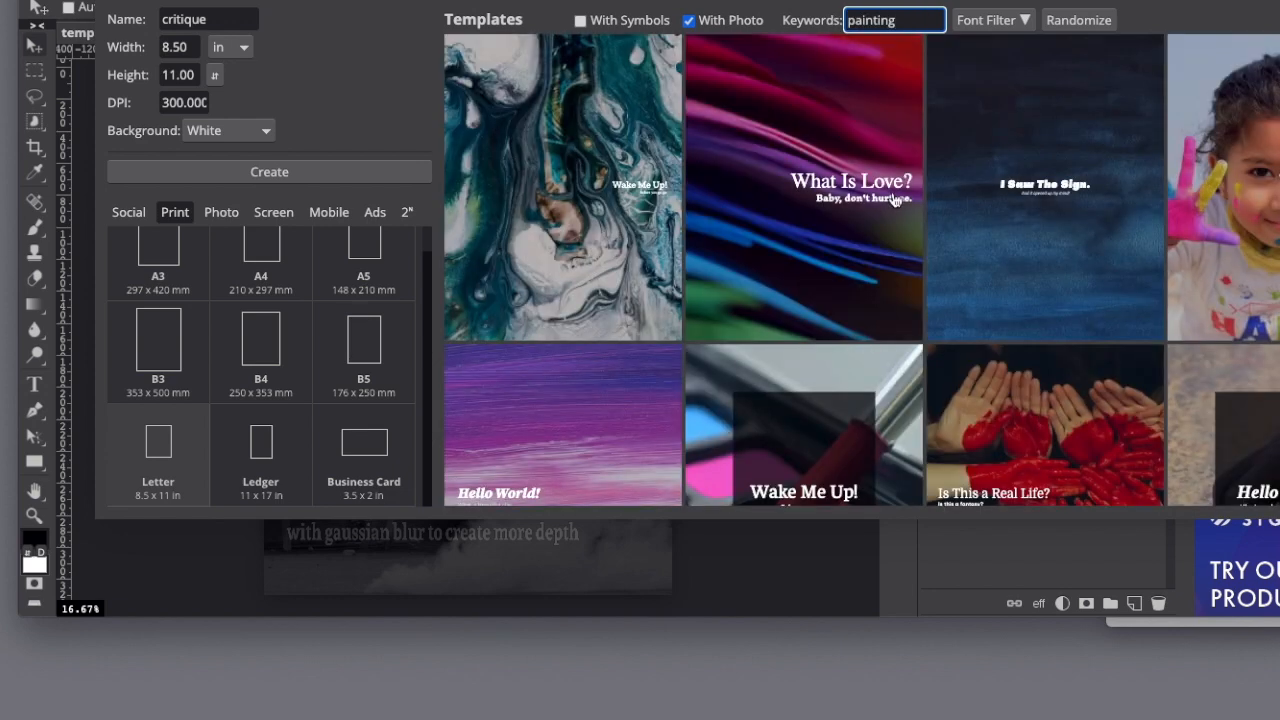
left_click(1098, 22)
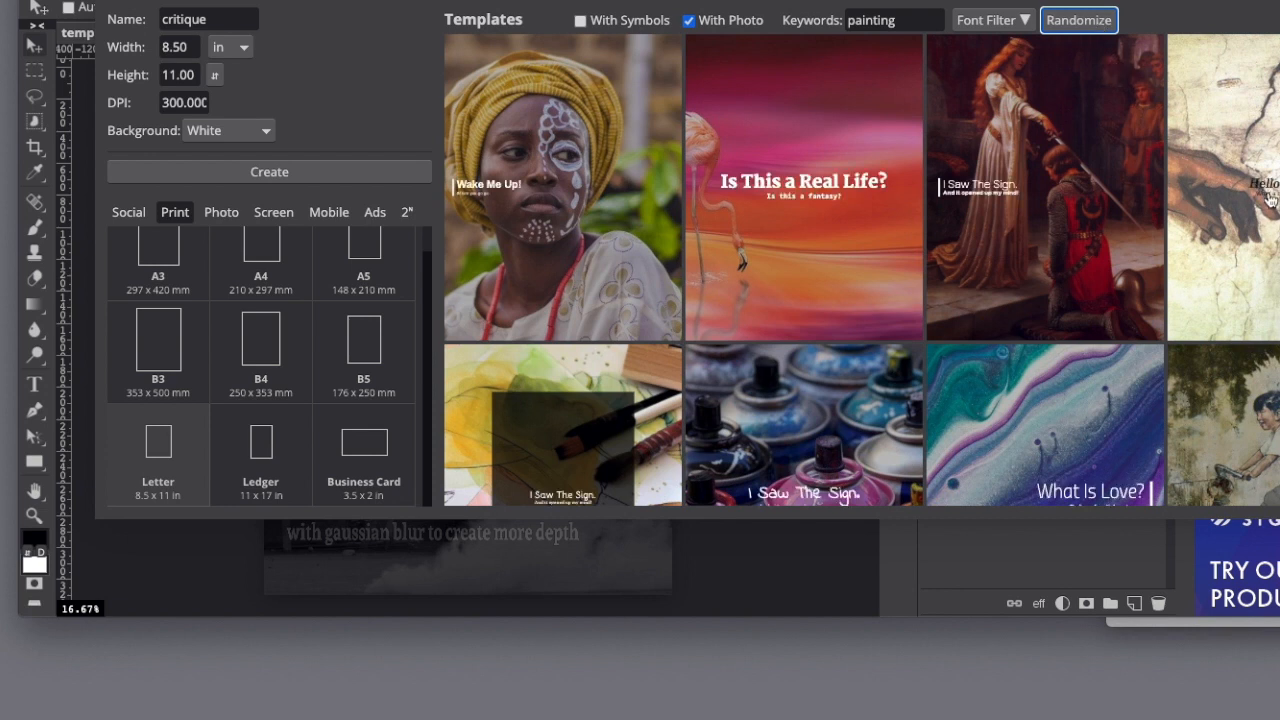
Search the templates for "awesome photo" and randomize the results.
left_click_drag(917, 22, 841, 28)
type("awesome")
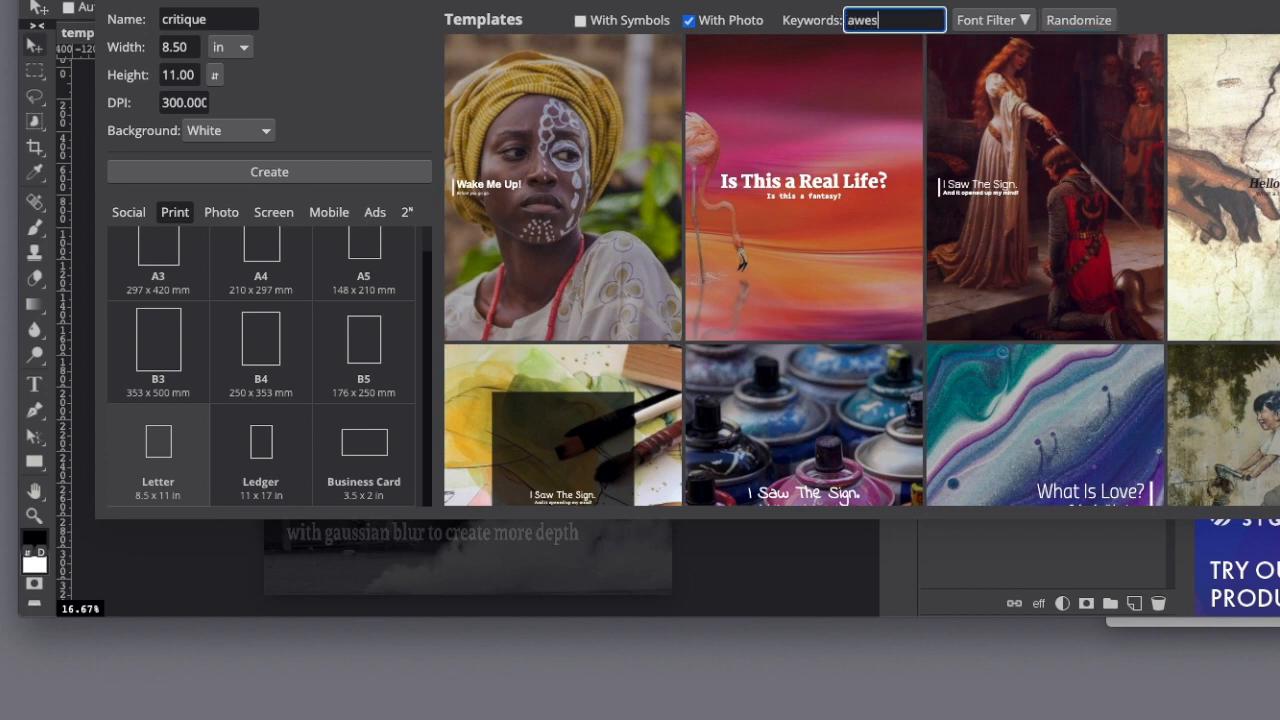
type(" photo")
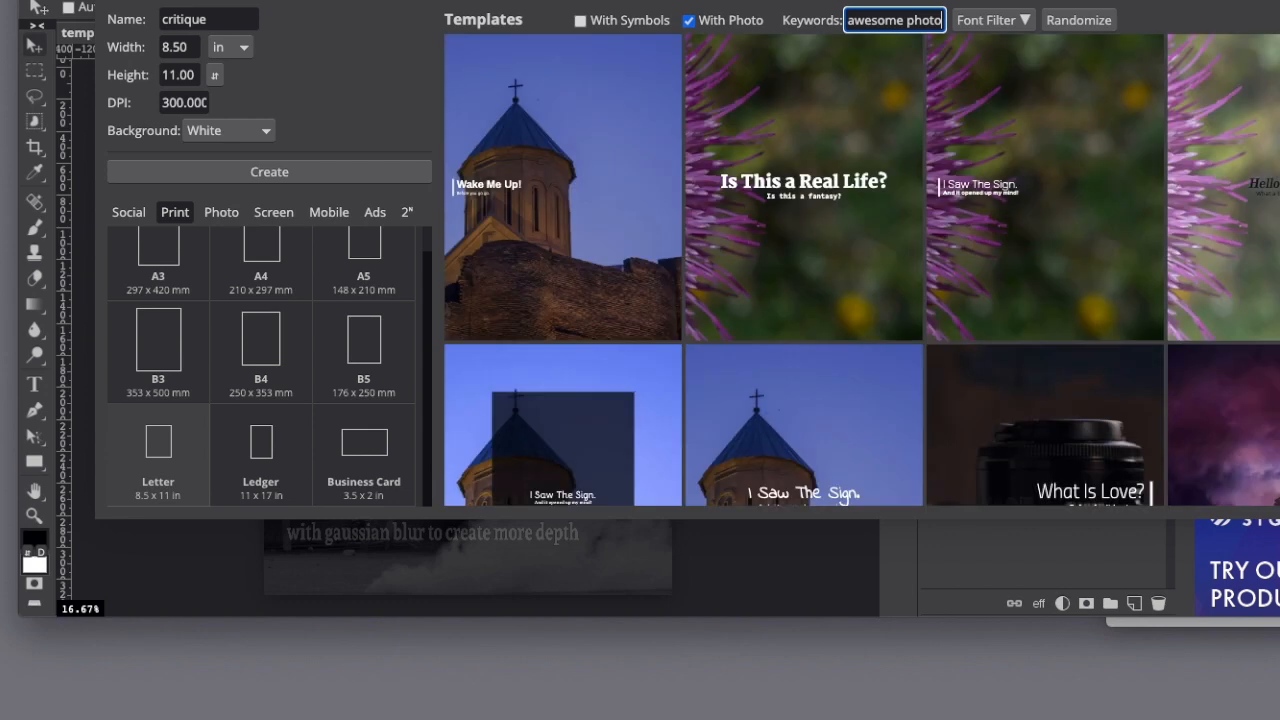
left_click(1064, 22)
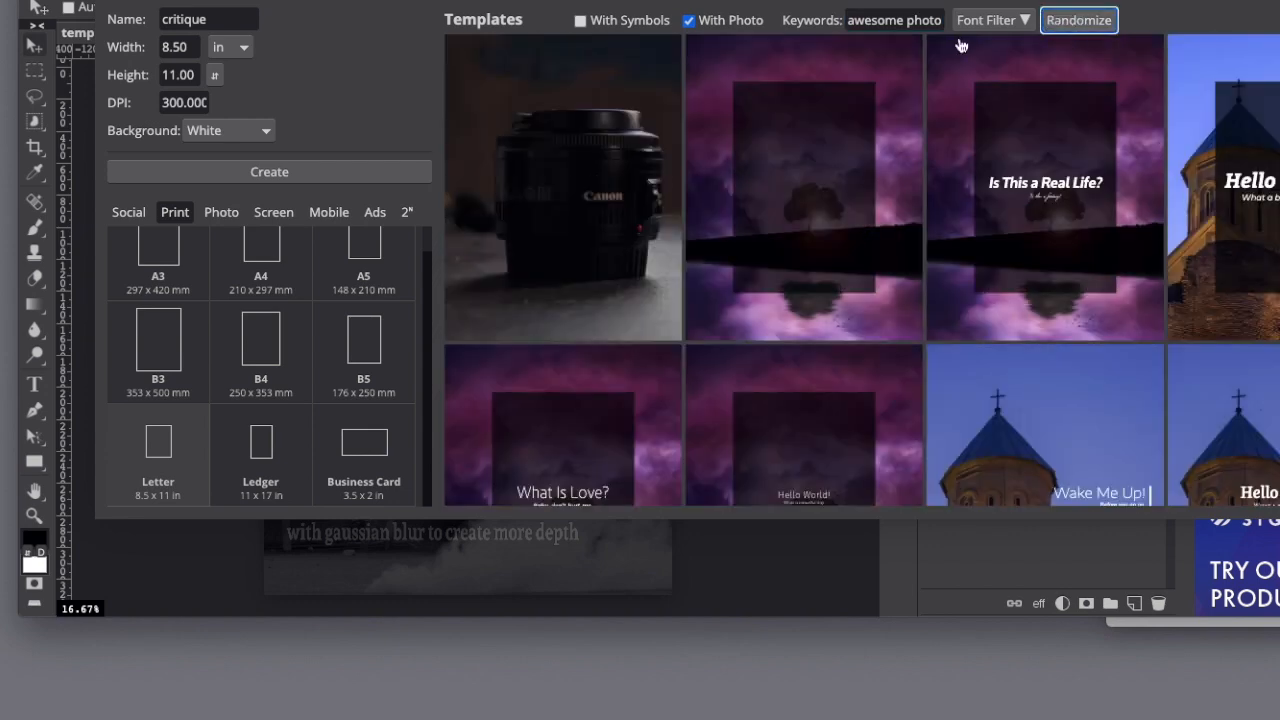
Search the templates for "sculpture", randomize the results and look through them for a suitable image.
left_click_drag(945, 21, 812, 22)
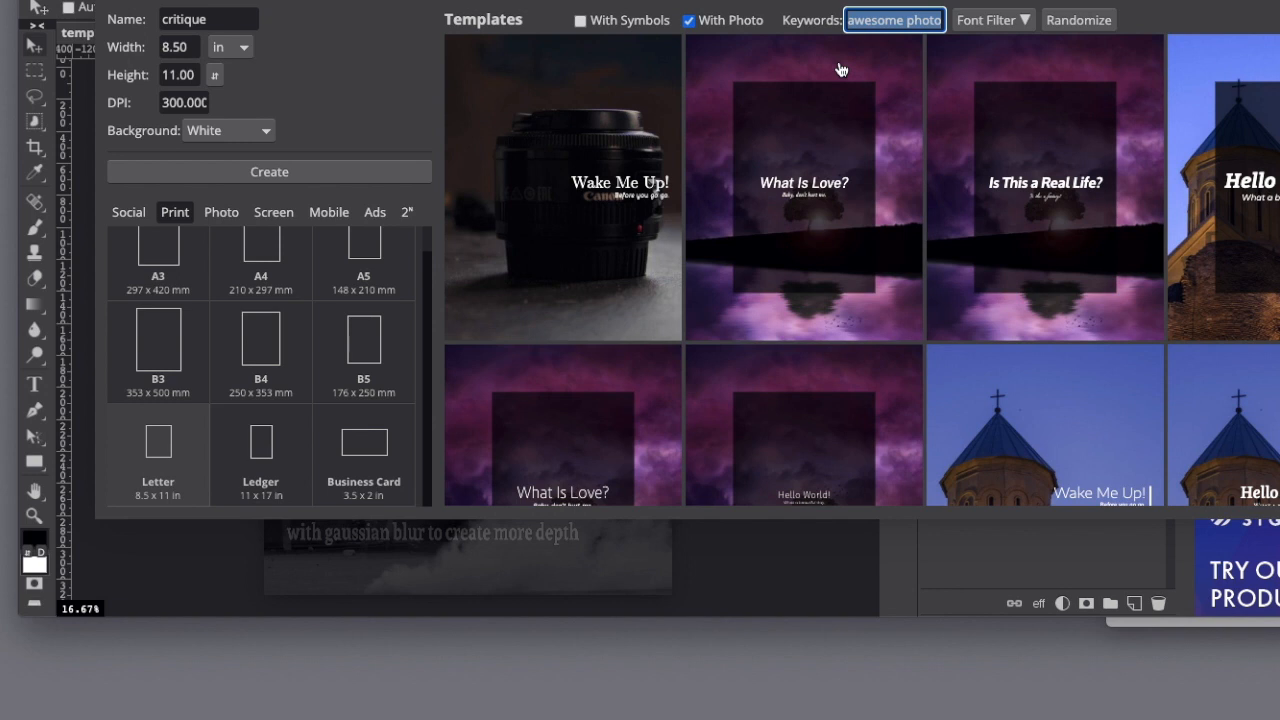
type("sculpture")
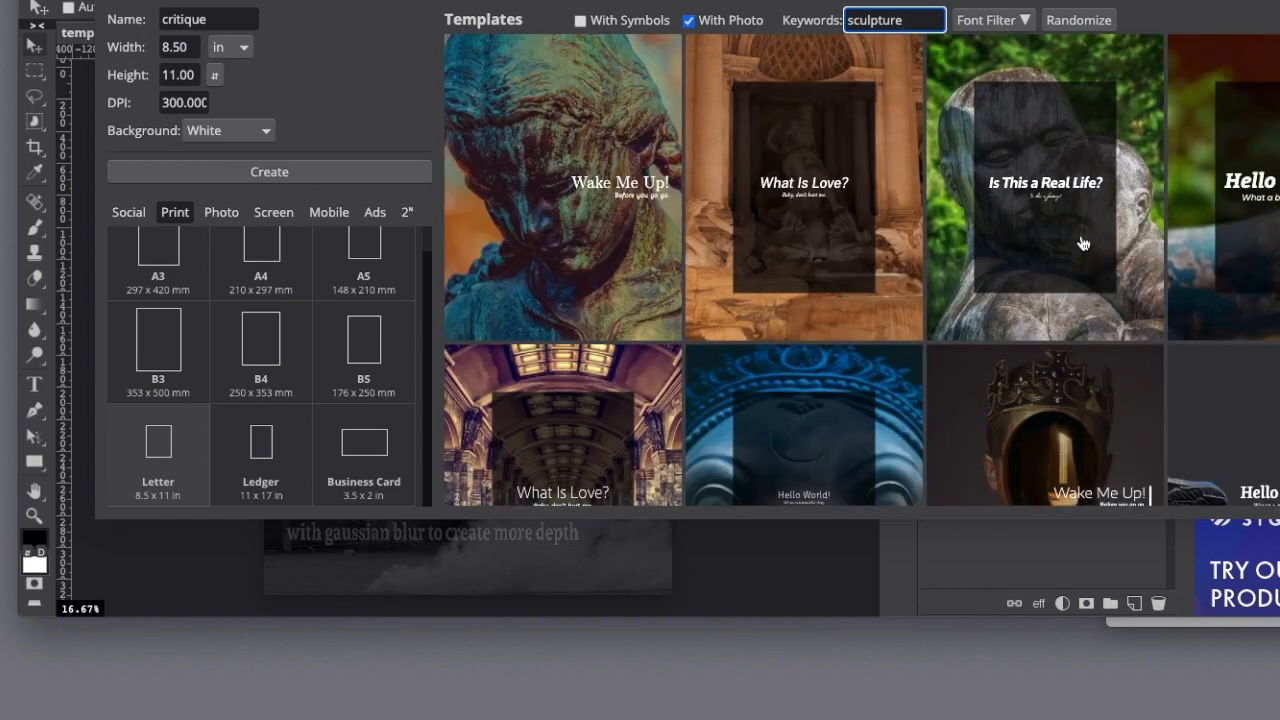
left_click(1078, 20)
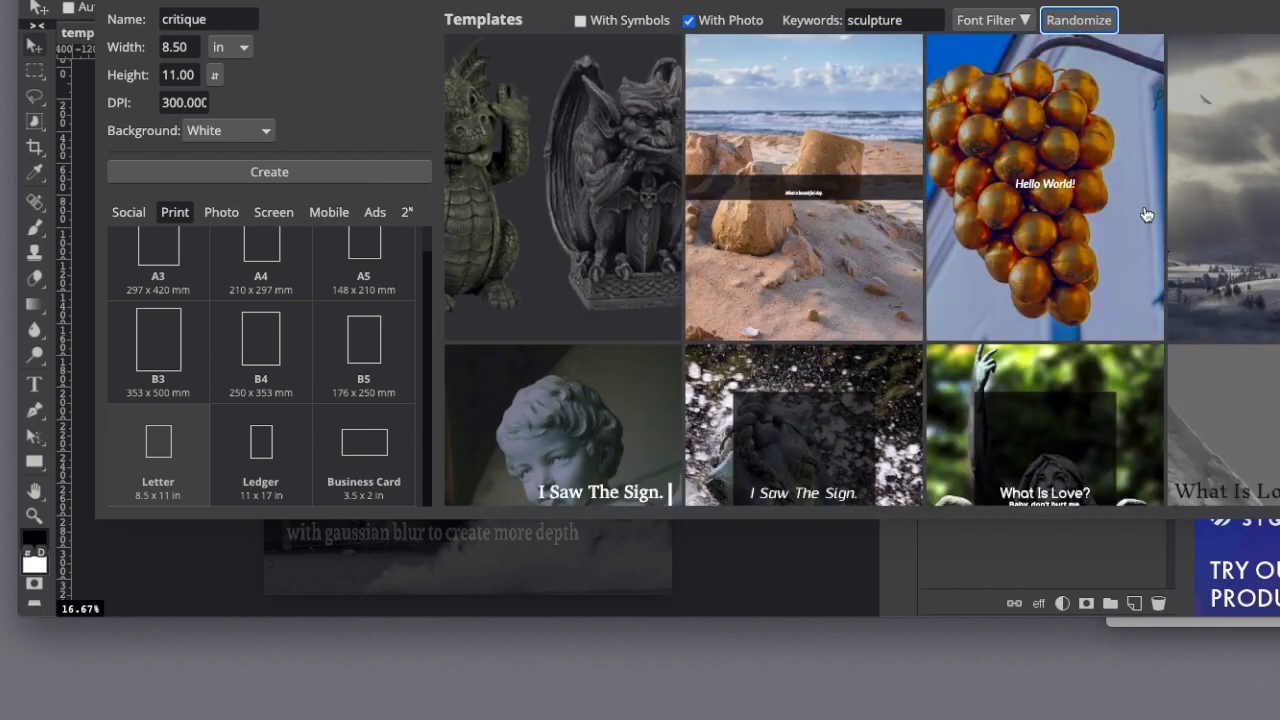
scroll(975, 233, "down", 1)
scroll(975, 233, "down", 3)
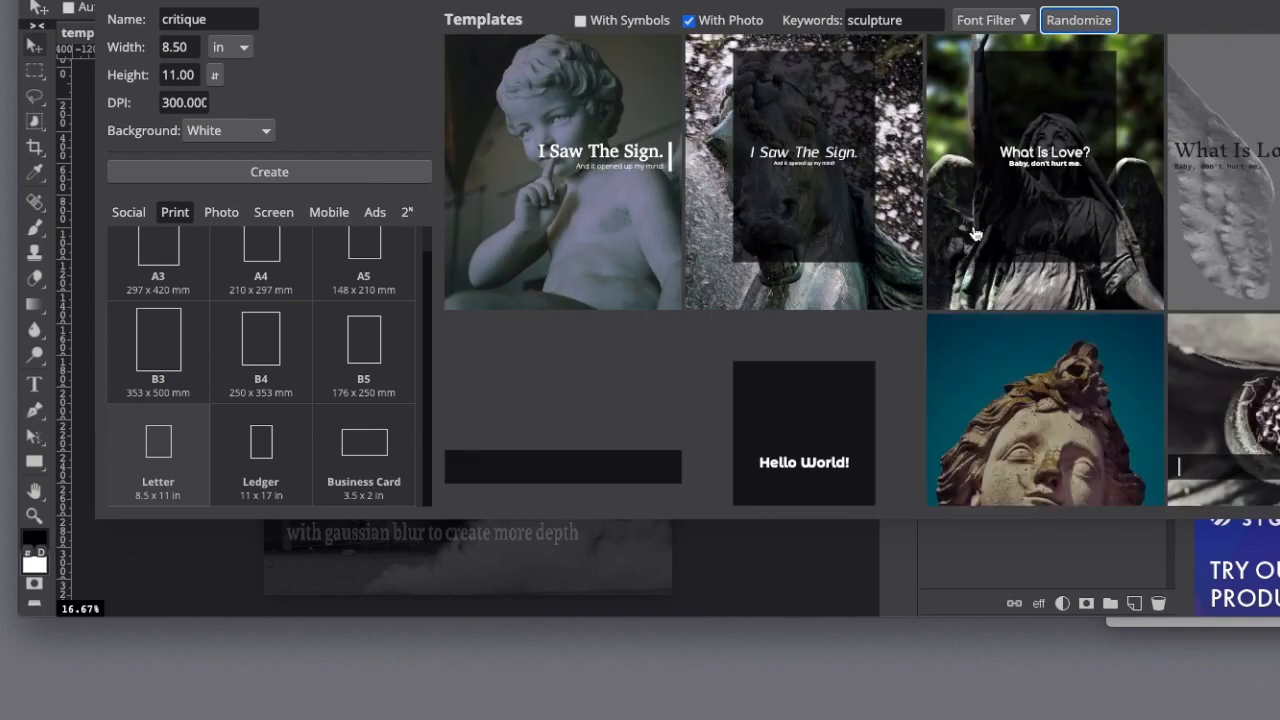
scroll(975, 233, "down", 2)
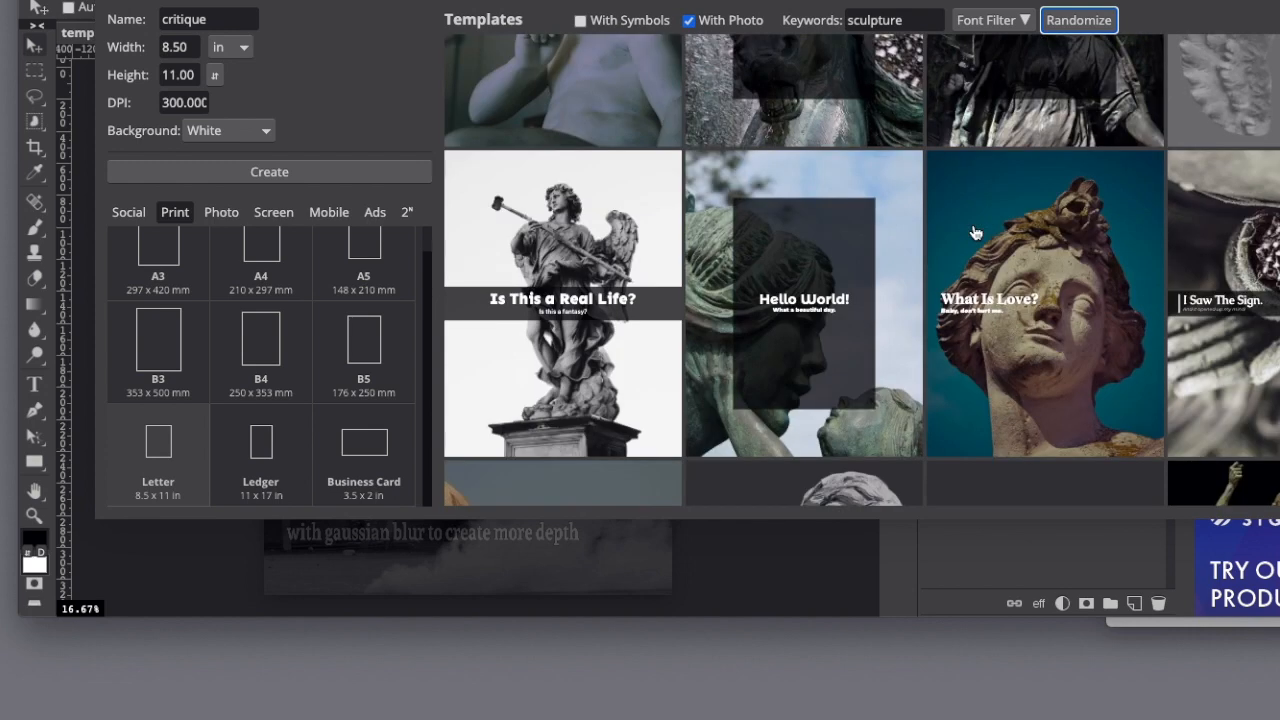
Open the "What Is Love?" sculpture template with the hooded angel statue raising one arm.
scroll(975, 233, "up", 3)
scroll(975, 233, "down", 1)
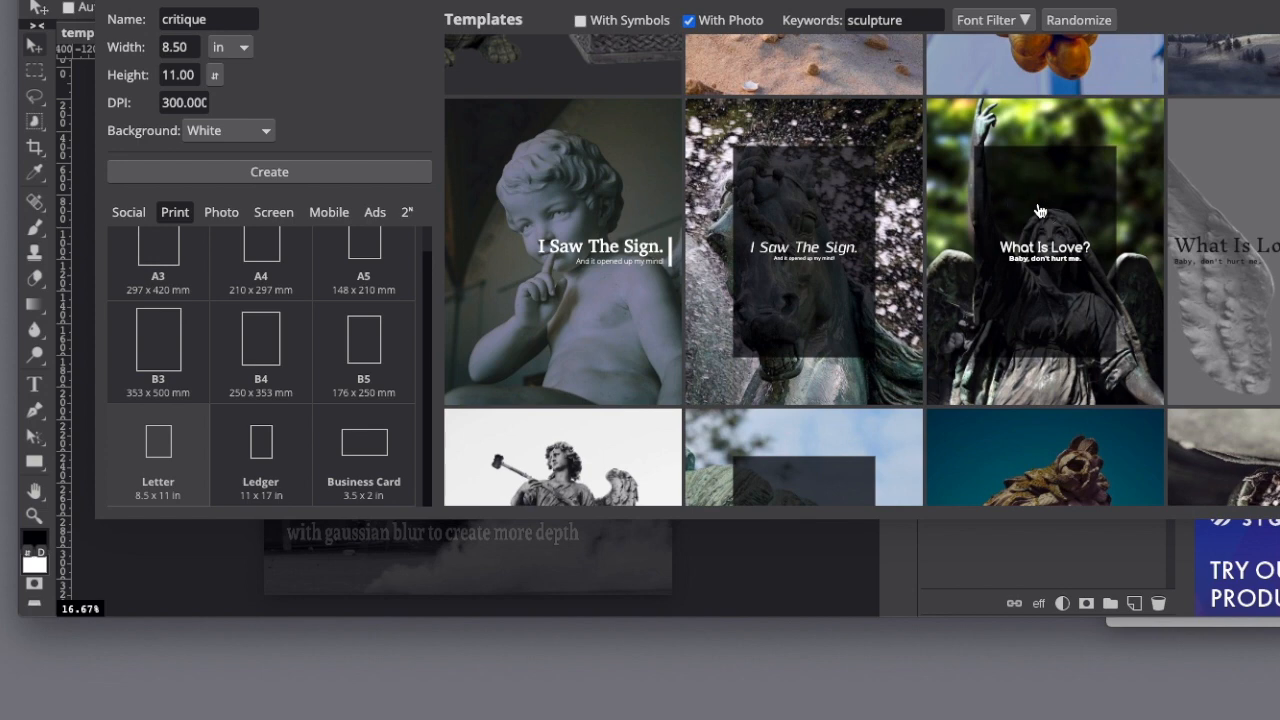
left_click(1038, 208)
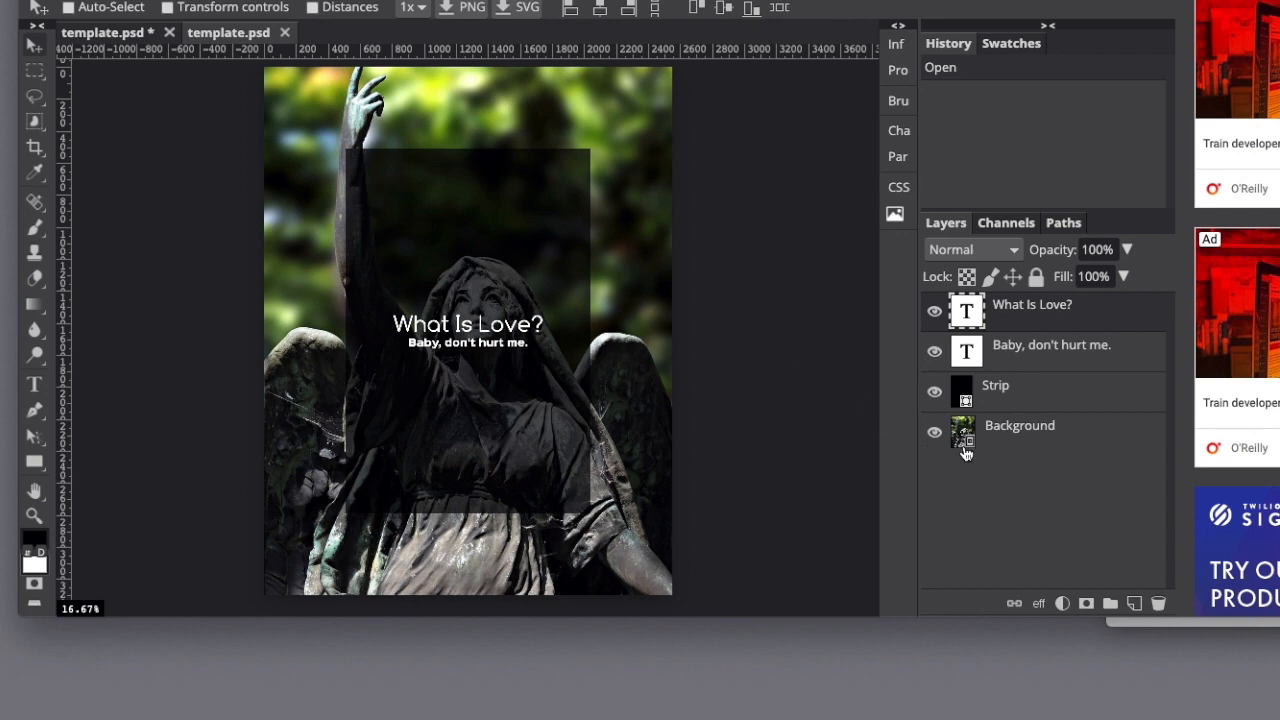
Examine the template's layers by hiding and reshowing the Background, Strip and "Baby, don't hurt me." layers and selecting individual layers.
left_click(935, 433)
left_click(935, 433)
left_click(934, 392)
left_click(934, 394)
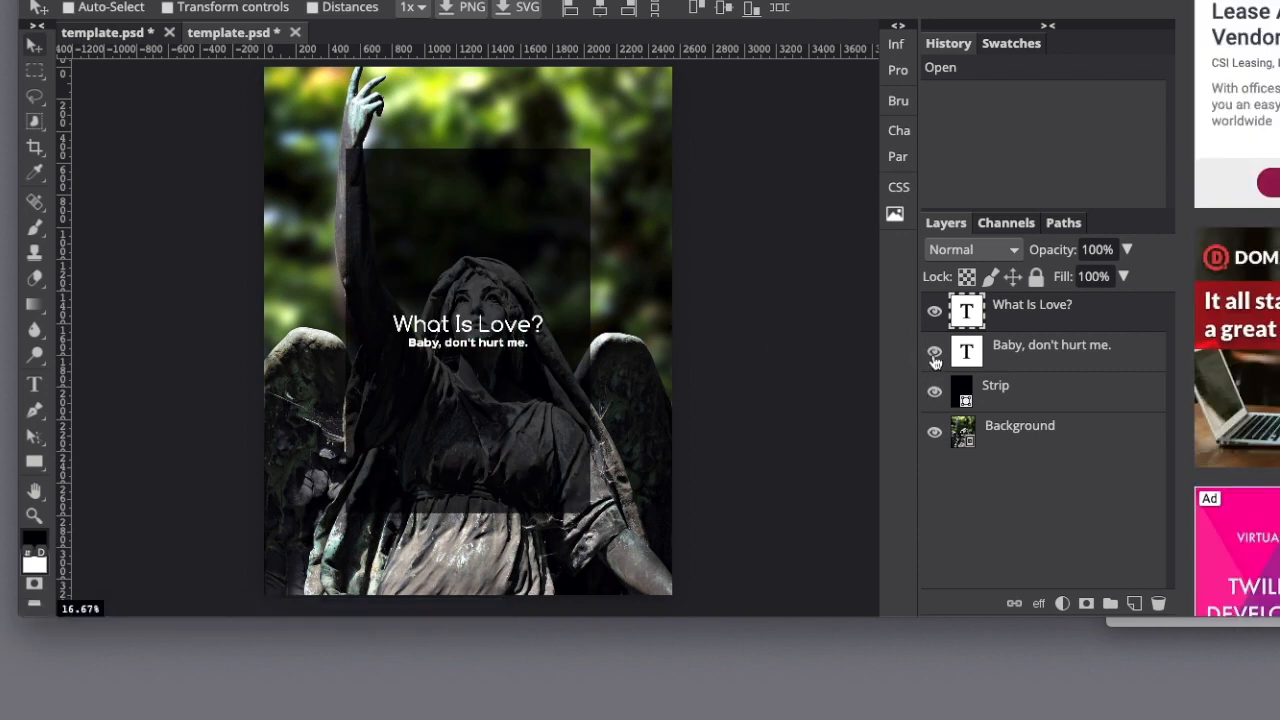
left_click(934, 355)
left_click(934, 355)
left_click(1022, 355)
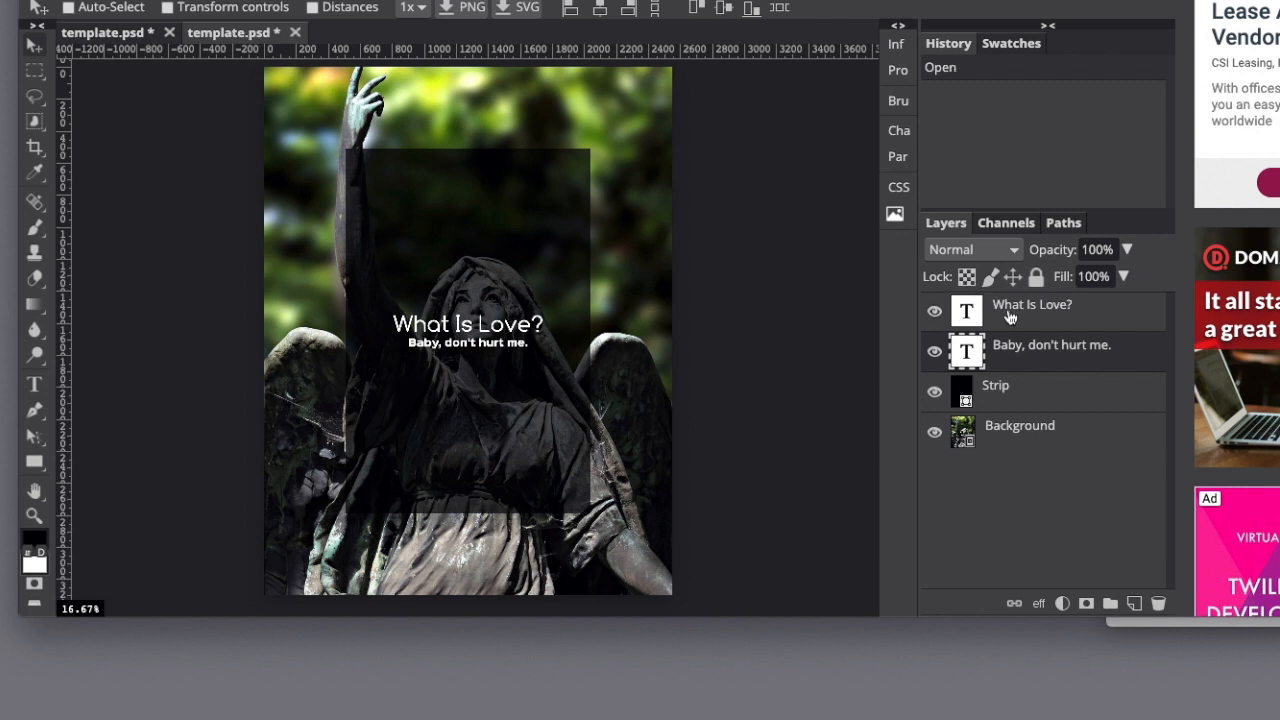
left_click(1010, 316)
left_click(1020, 346)
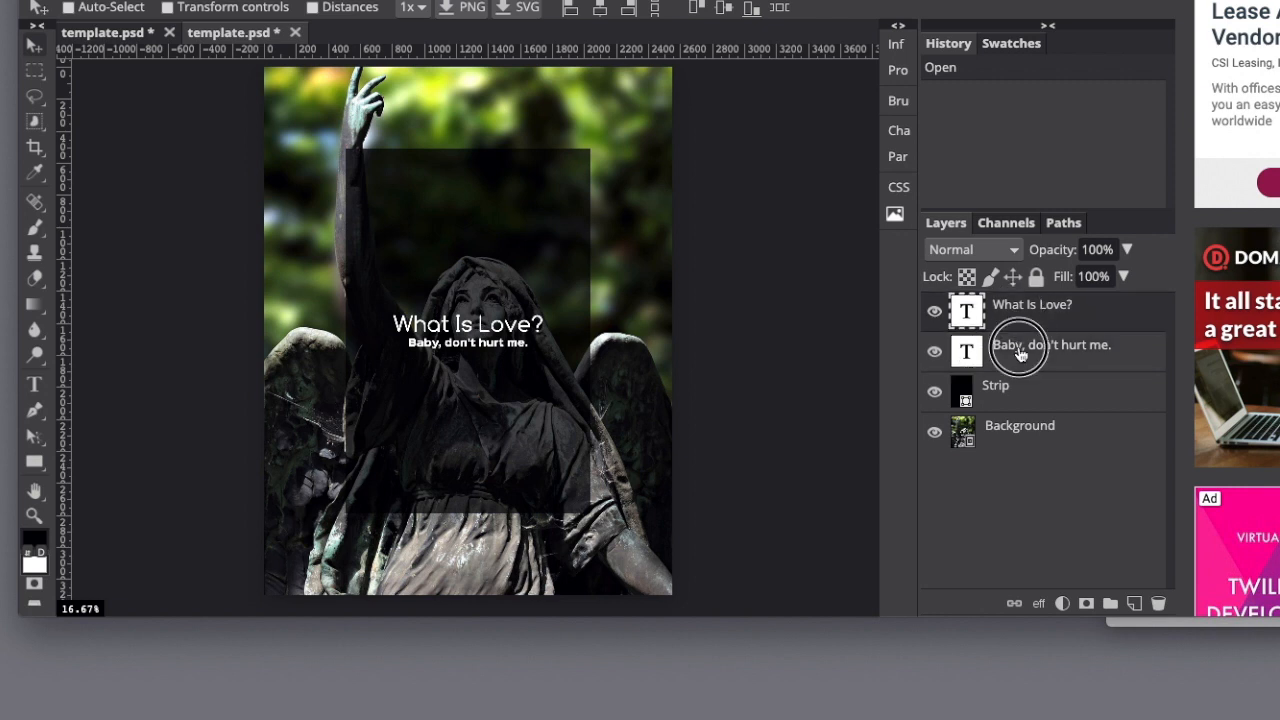
left_click(1020, 406)
left_click(1025, 432)
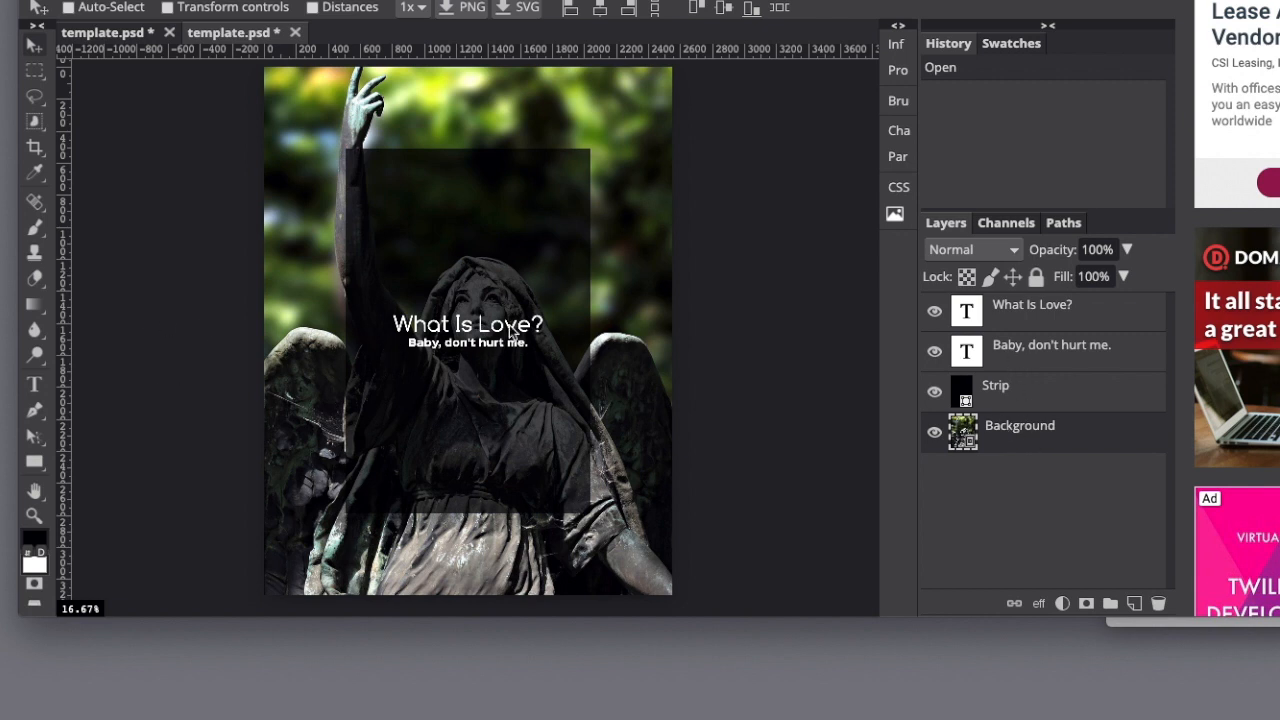
Scale the Strip layer to about 167% width and 148% height so it covers the whole page.
left_click(1014, 396)
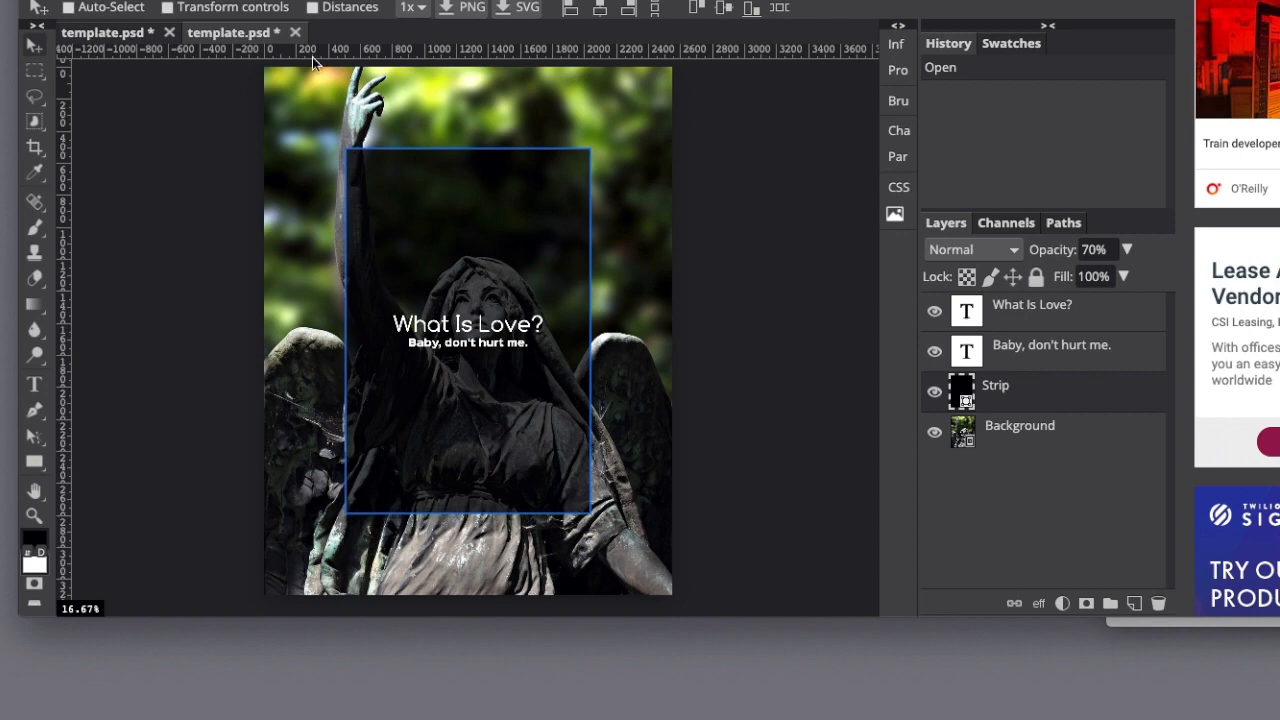
left_click(80, 0)
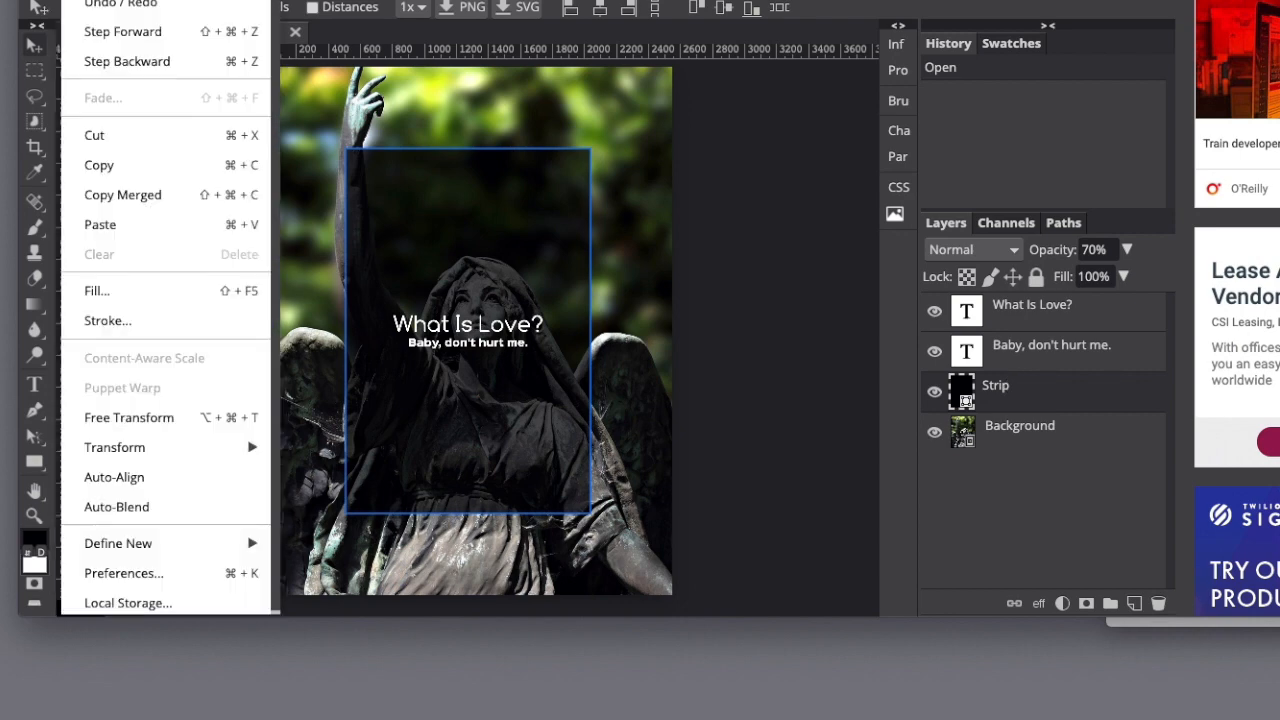
mouse_move(188, 440)
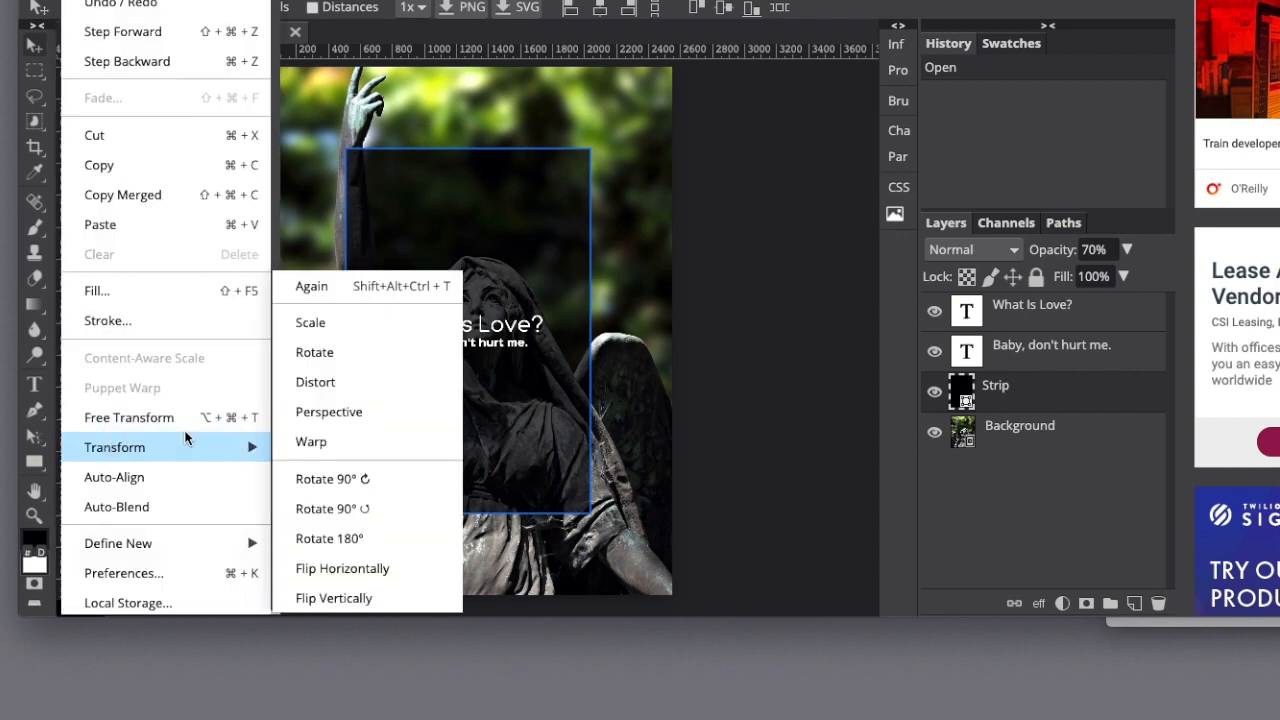
left_click(310, 323)
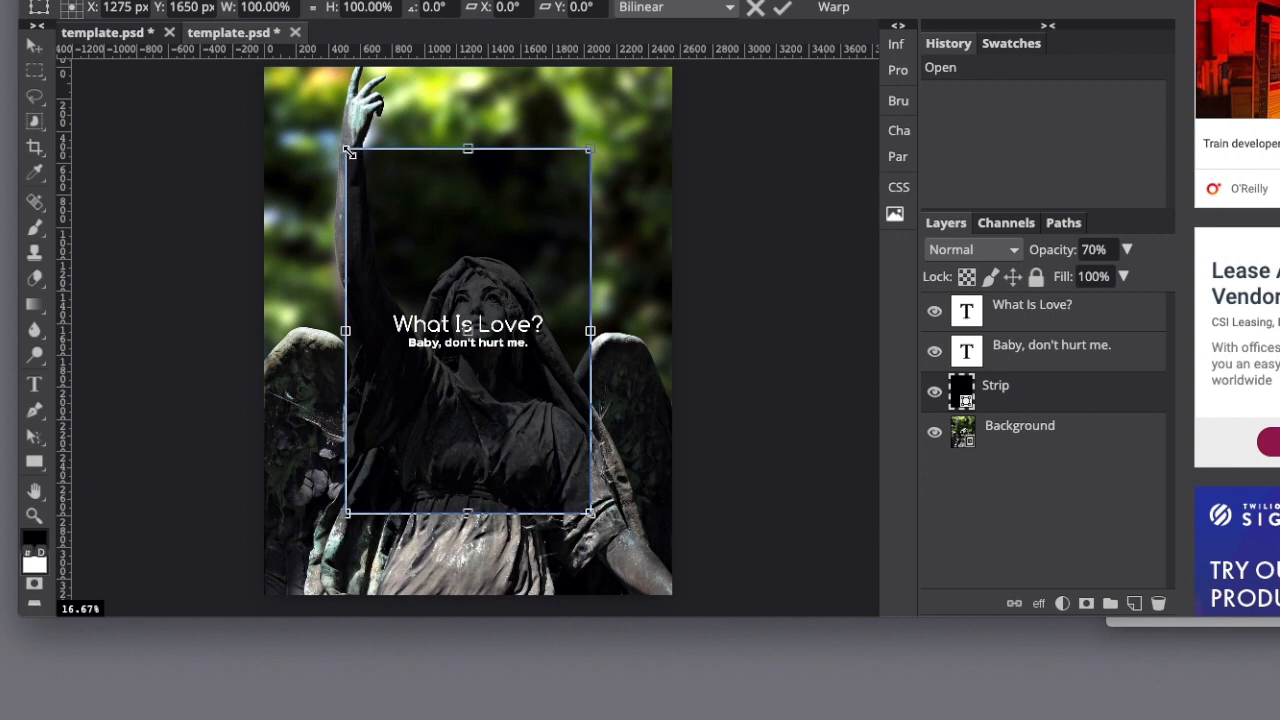
left_click_drag(348, 152, 277, 56)
left_click_drag(593, 518, 672, 601)
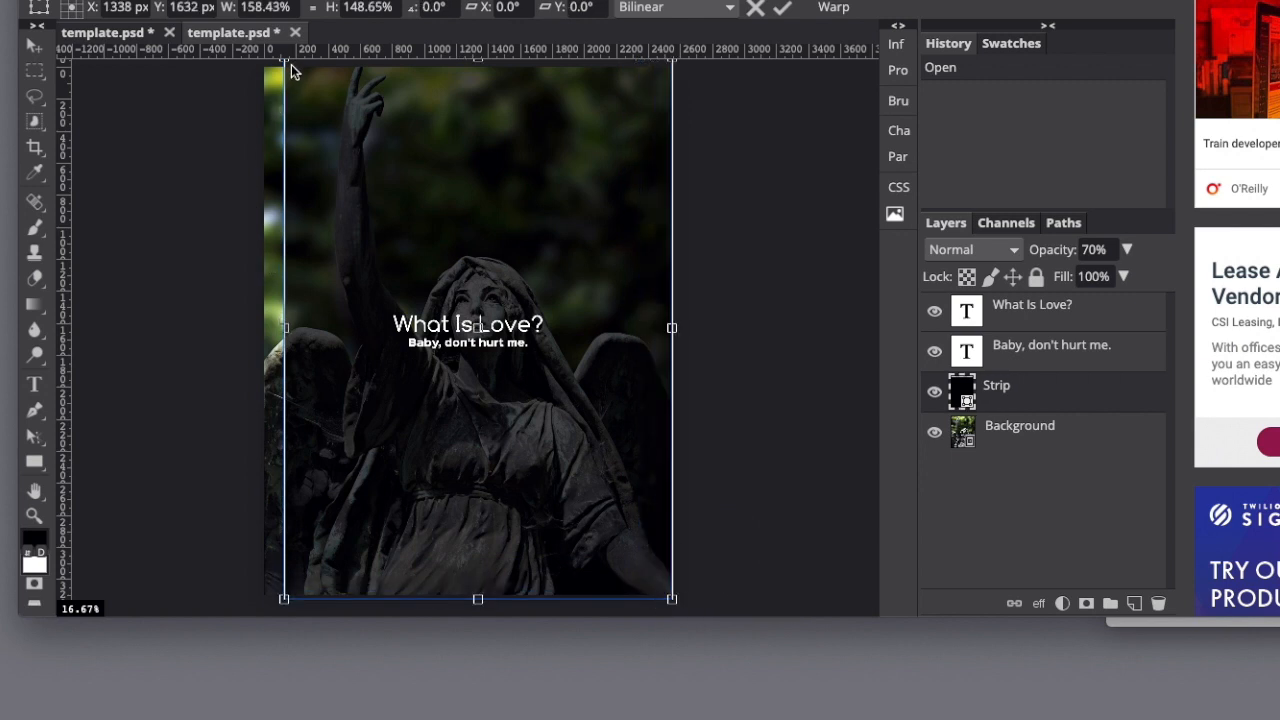
left_click_drag(285, 62, 263, 63)
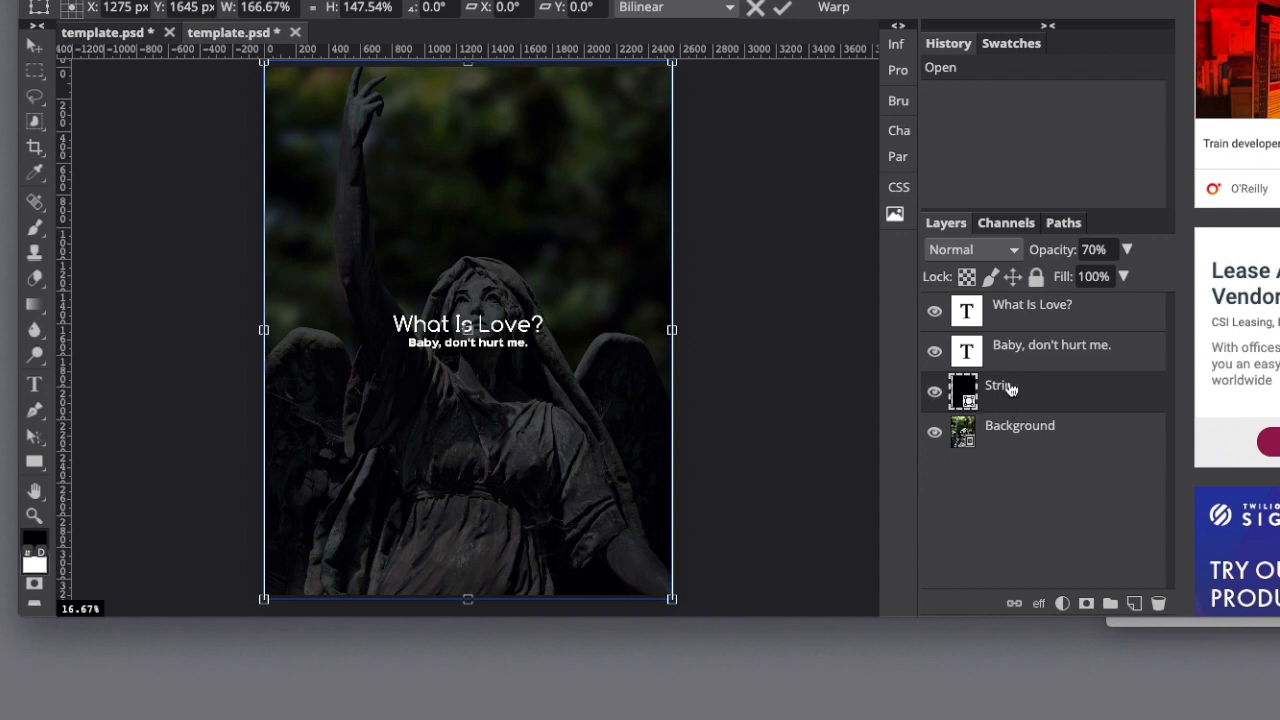
left_click(782, 10)
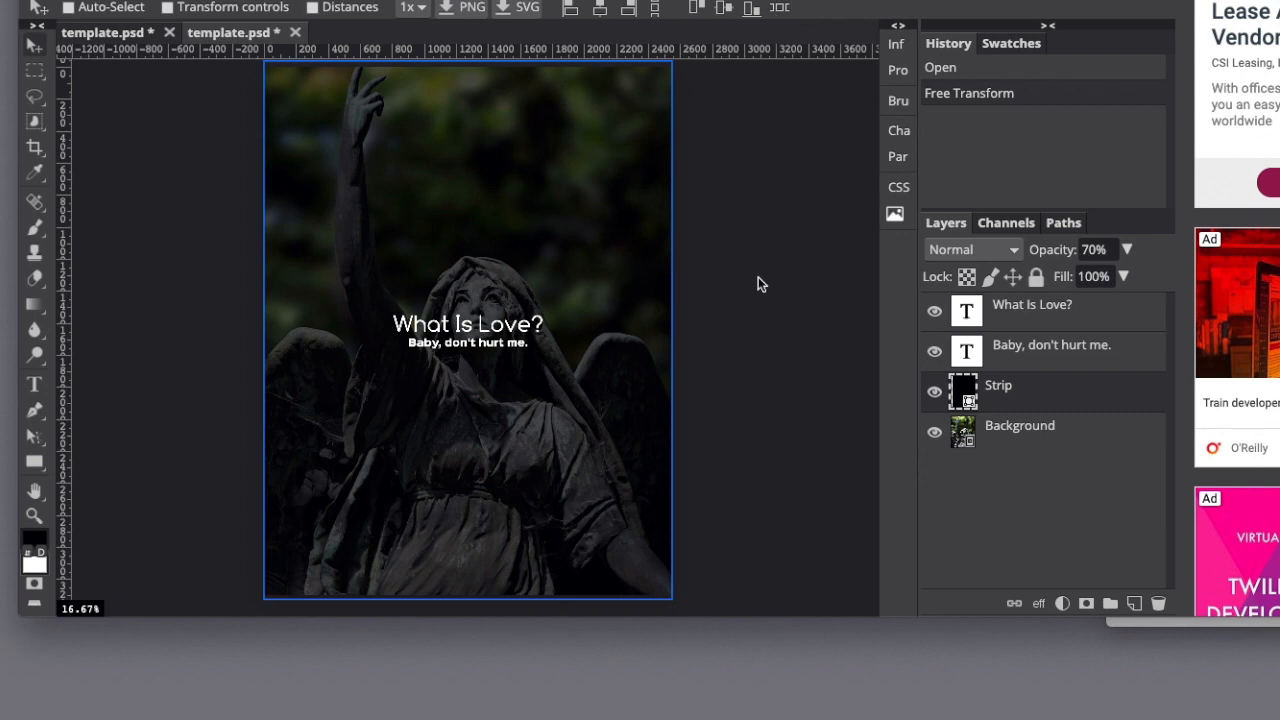
Move the "What Is Love?" heading straight up to near the top of the page.
left_click(1022, 316)
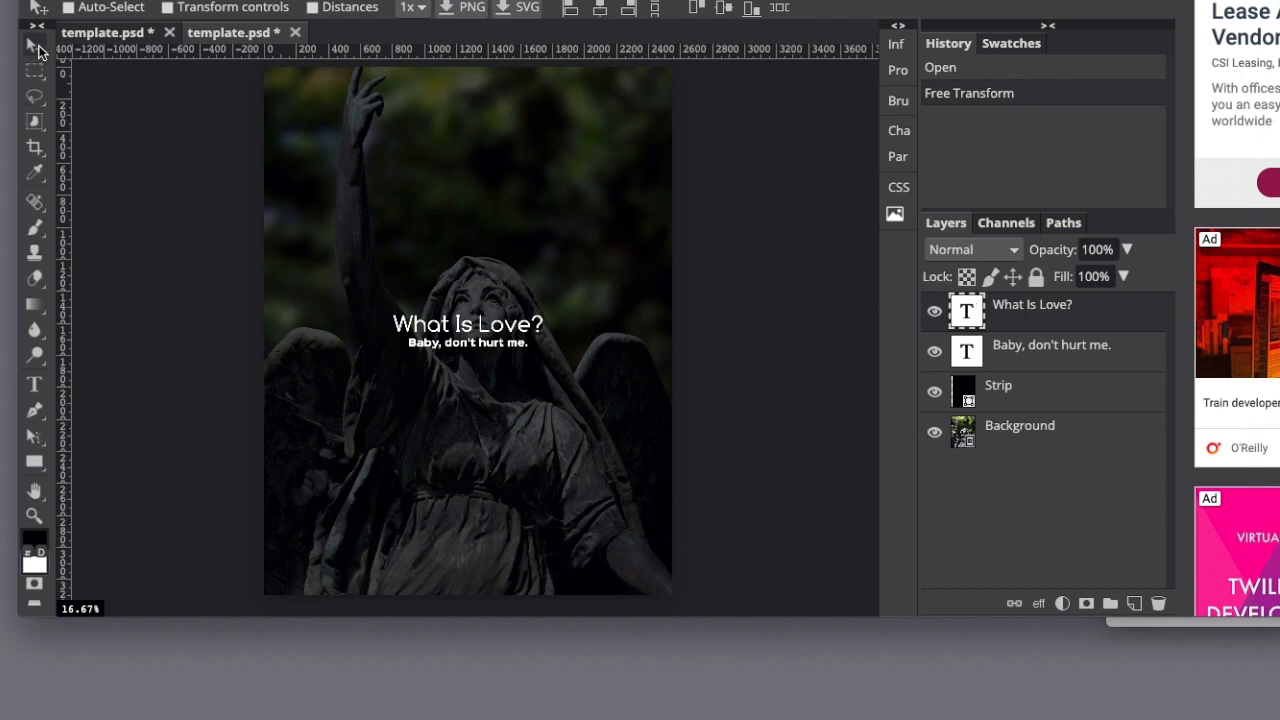
left_click_drag(479, 330, 512, 115)
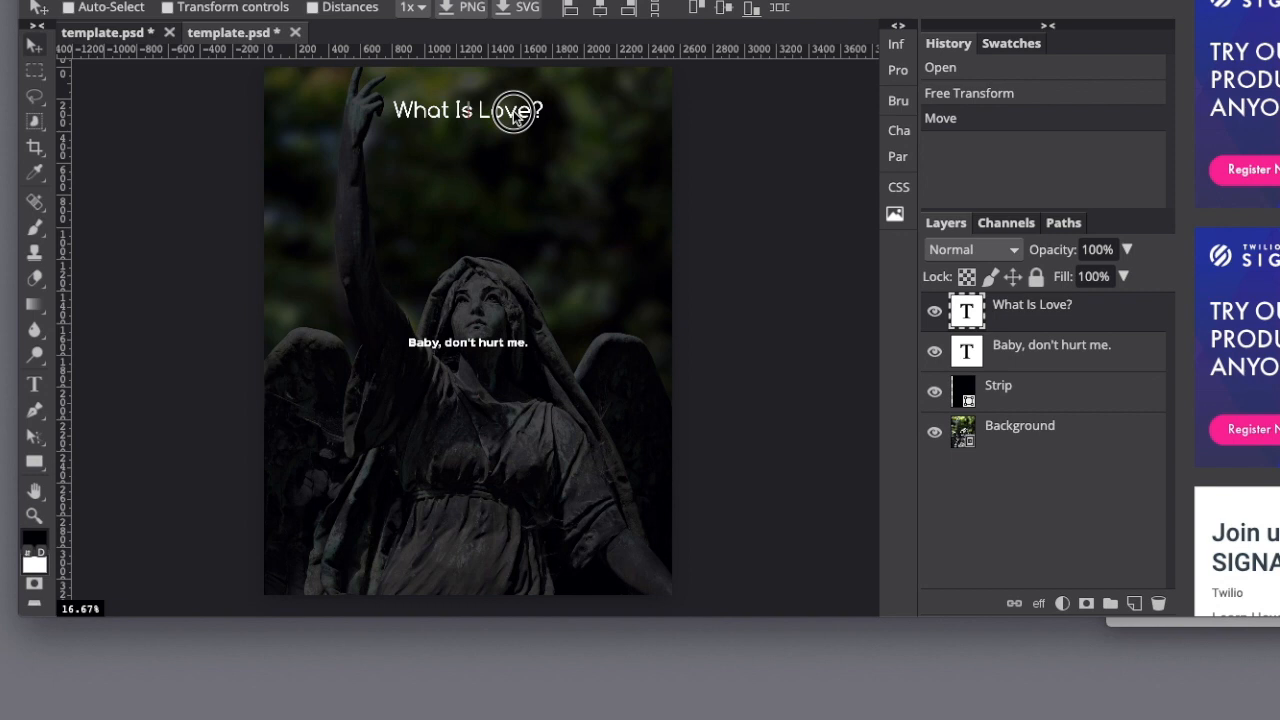
left_click_drag(513, 114, 513, 115)
Replace the "What Is Love?" heading text with "My Critique..." and nudge the heading slightly down.
left_click(35, 386)
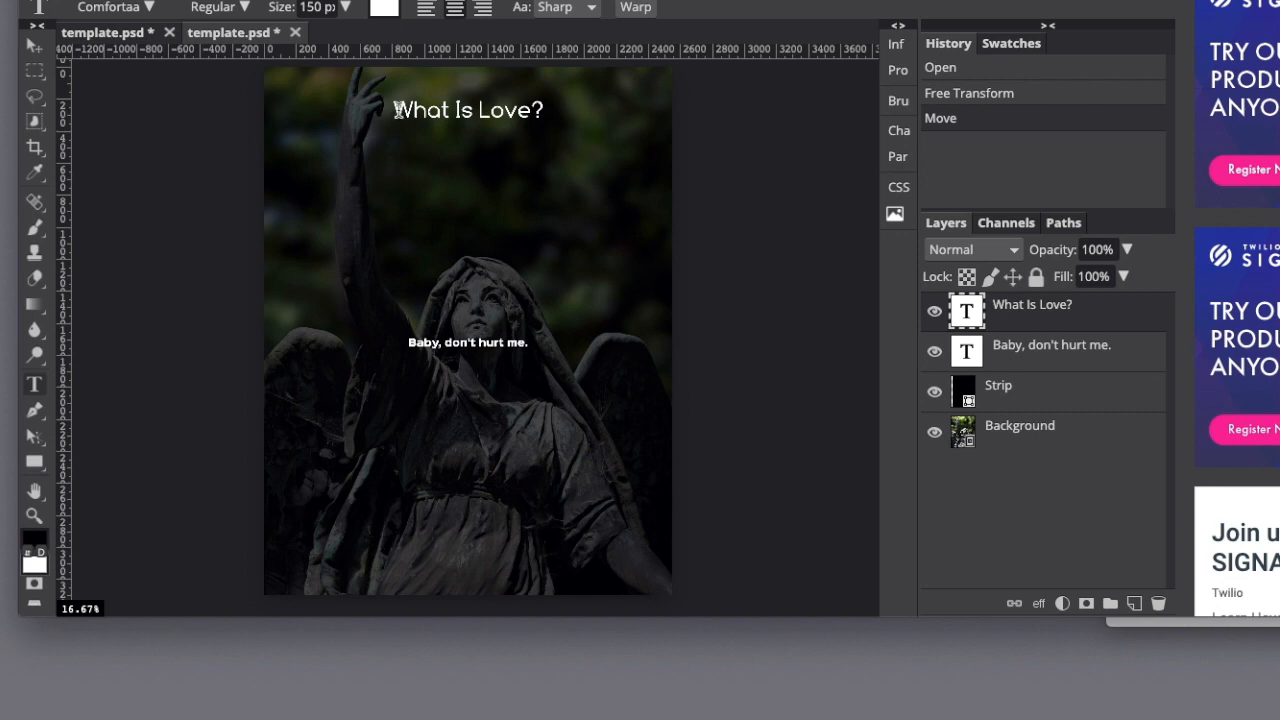
left_click_drag(396, 111, 550, 117)
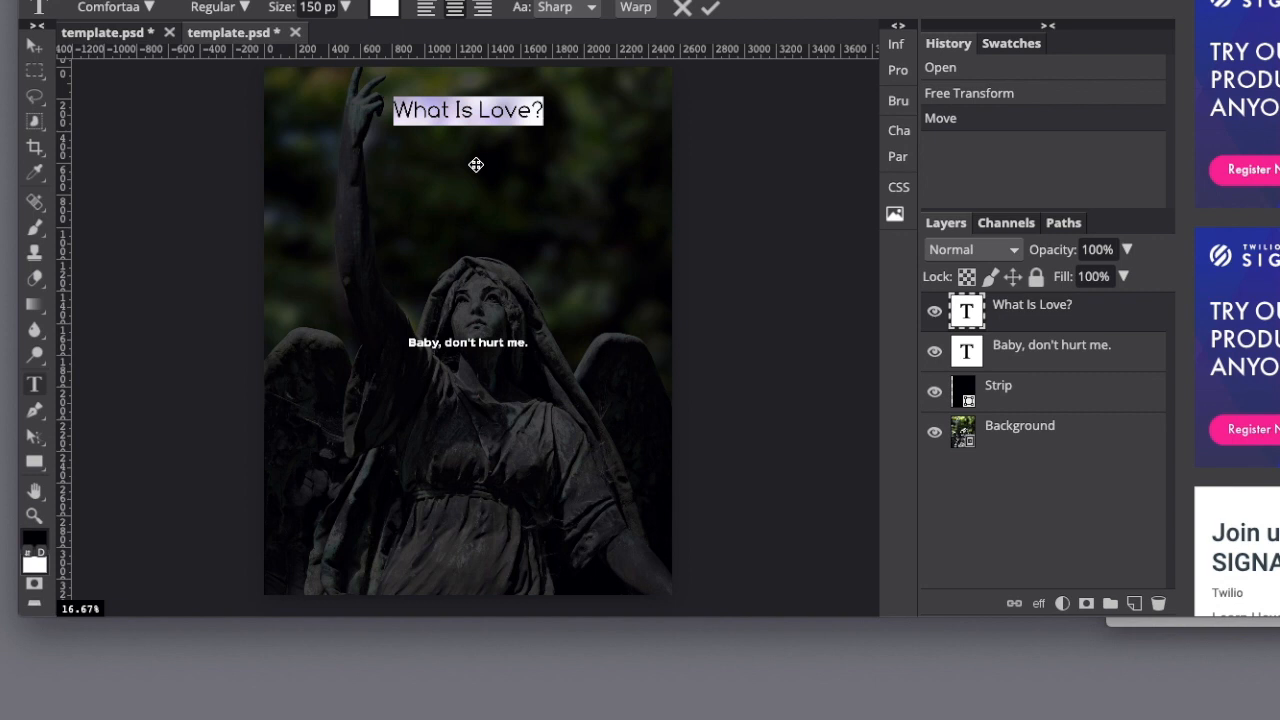
type("My")
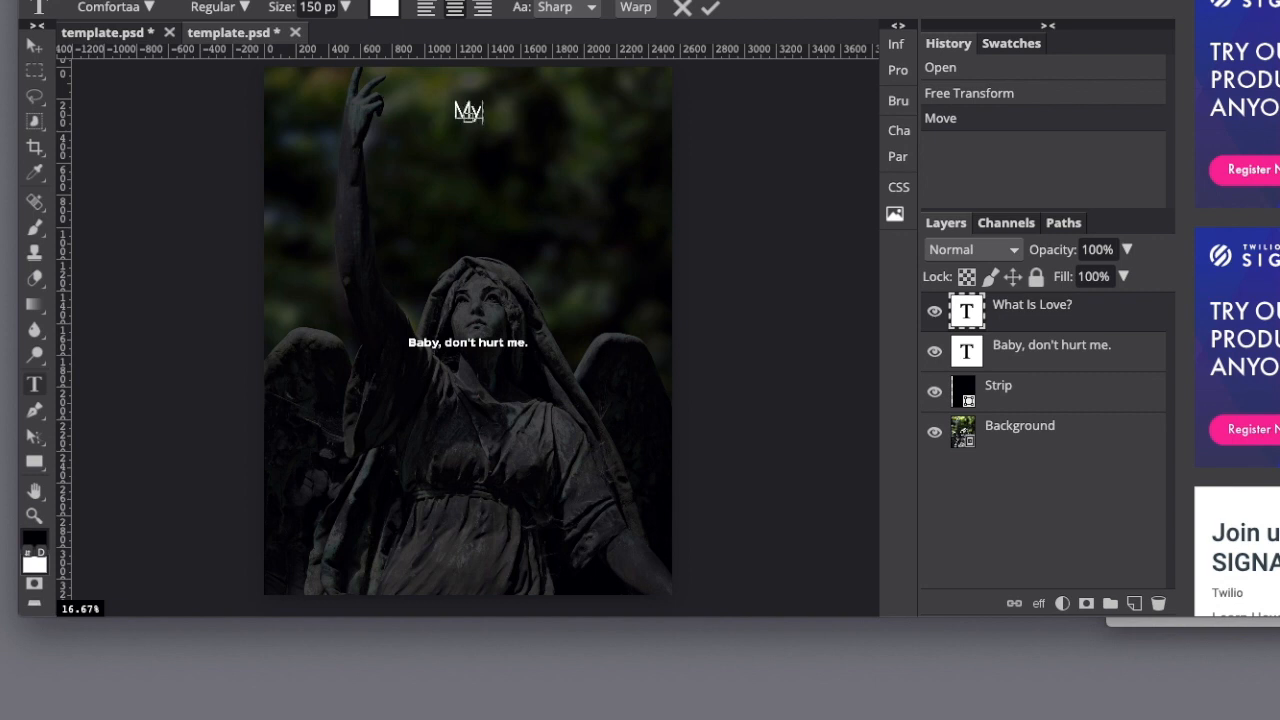
type(" Critique")
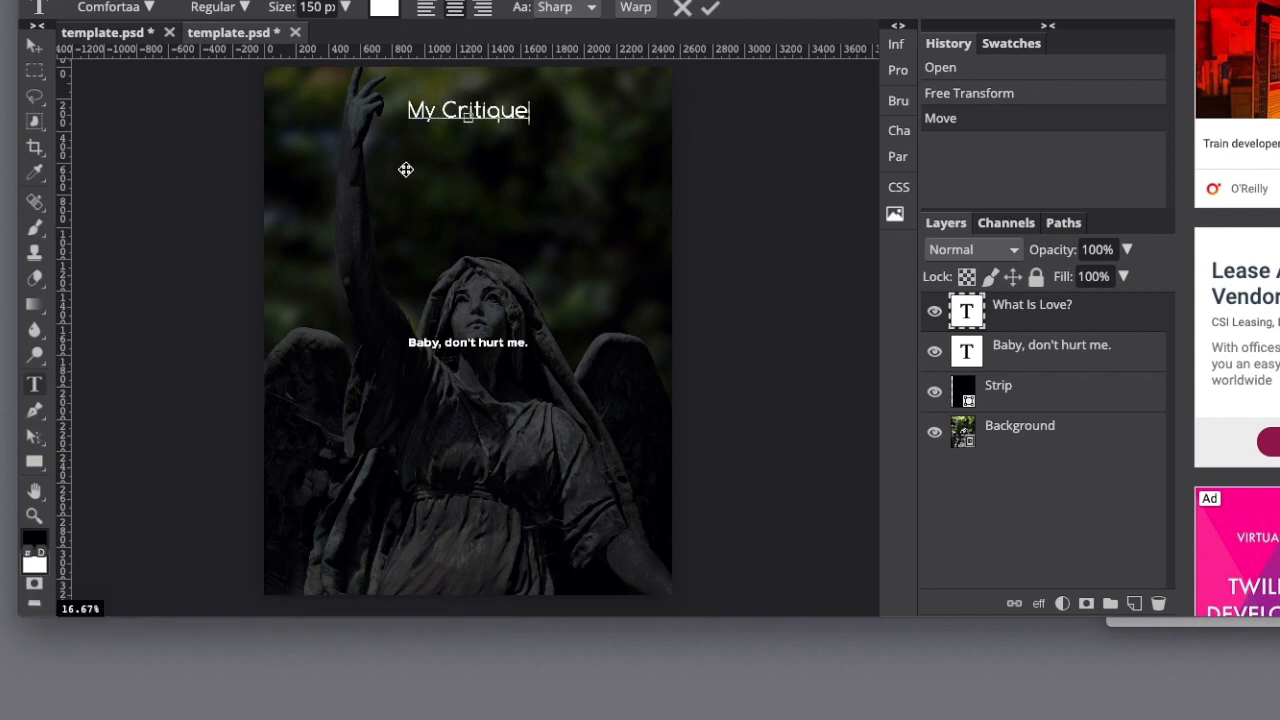
type("...")
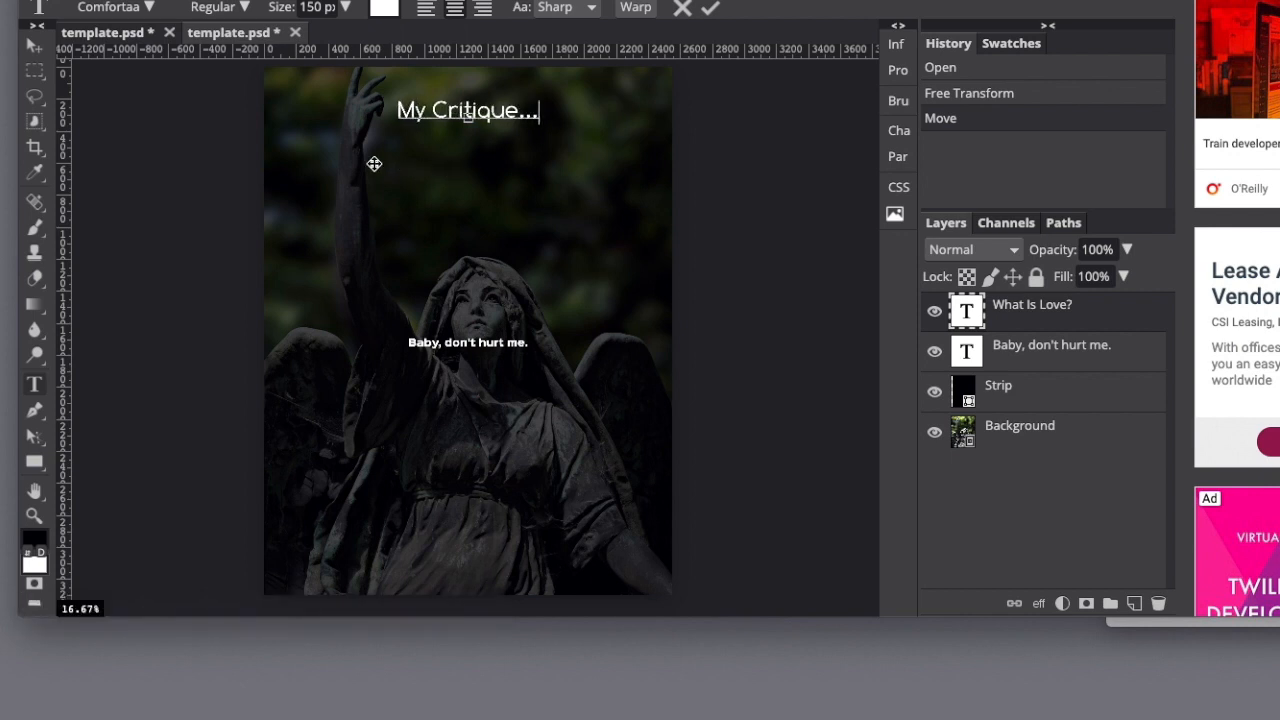
left_click(29, 53)
left_click_drag(437, 126, 438, 118)
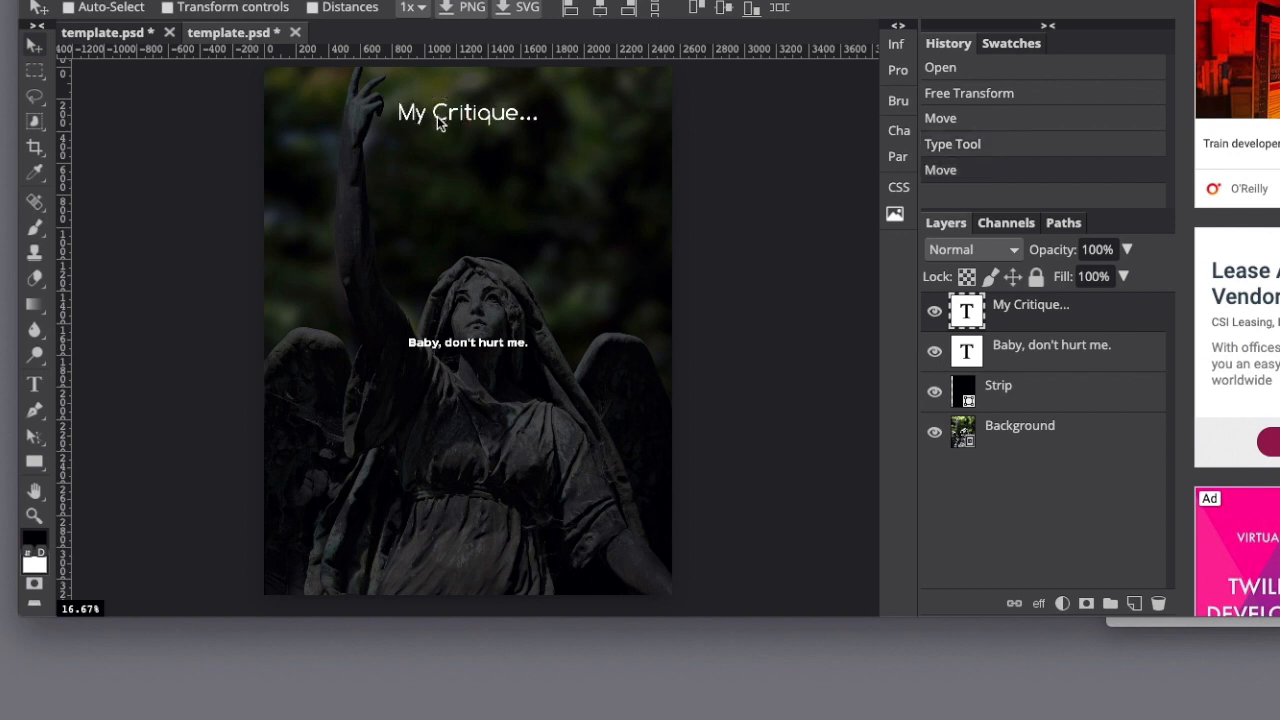
Move the "Baby, don't hurt me." text up and left to just below the heading and set its size to 79 px.
left_click(1030, 358)
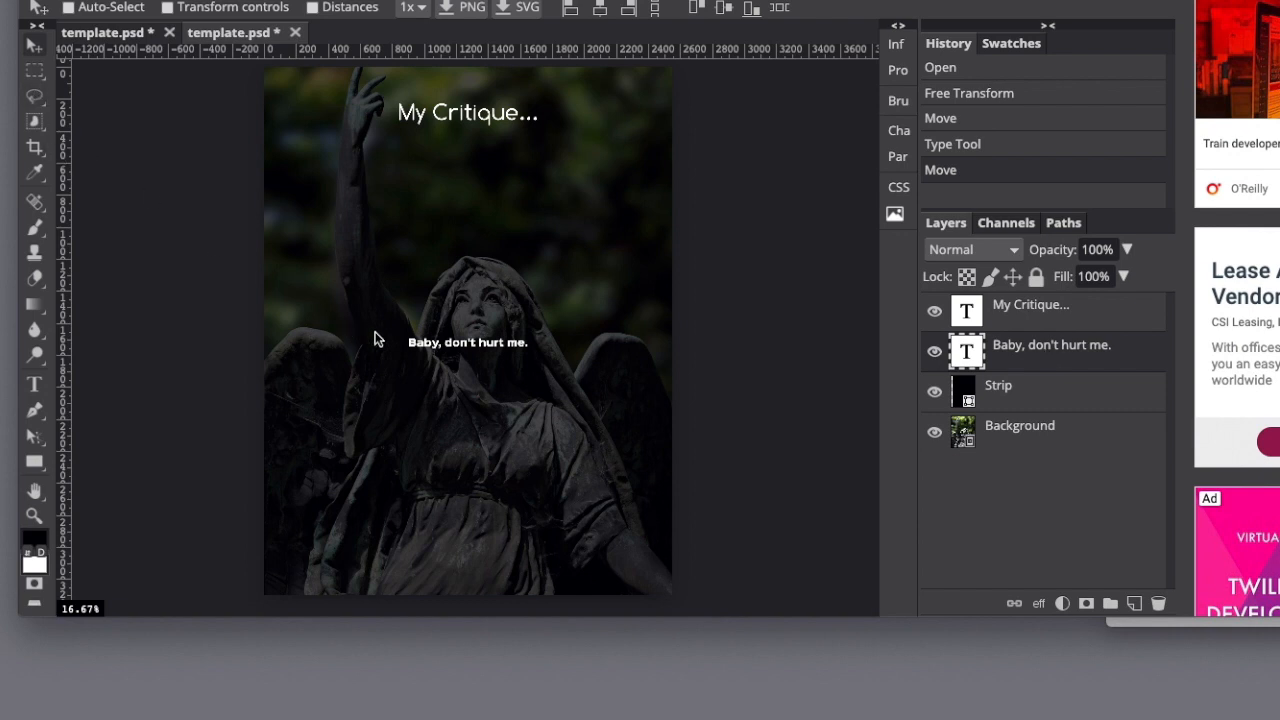
left_click_drag(437, 347, 339, 151)
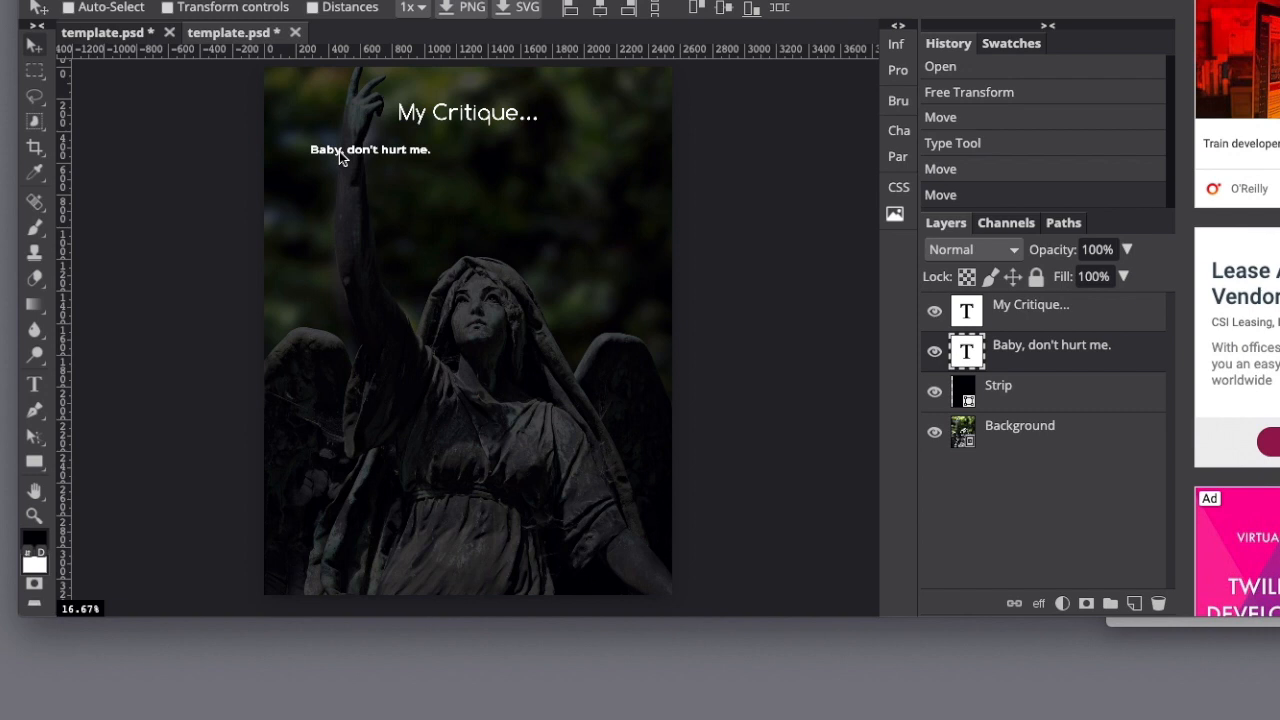
left_click(35, 386)
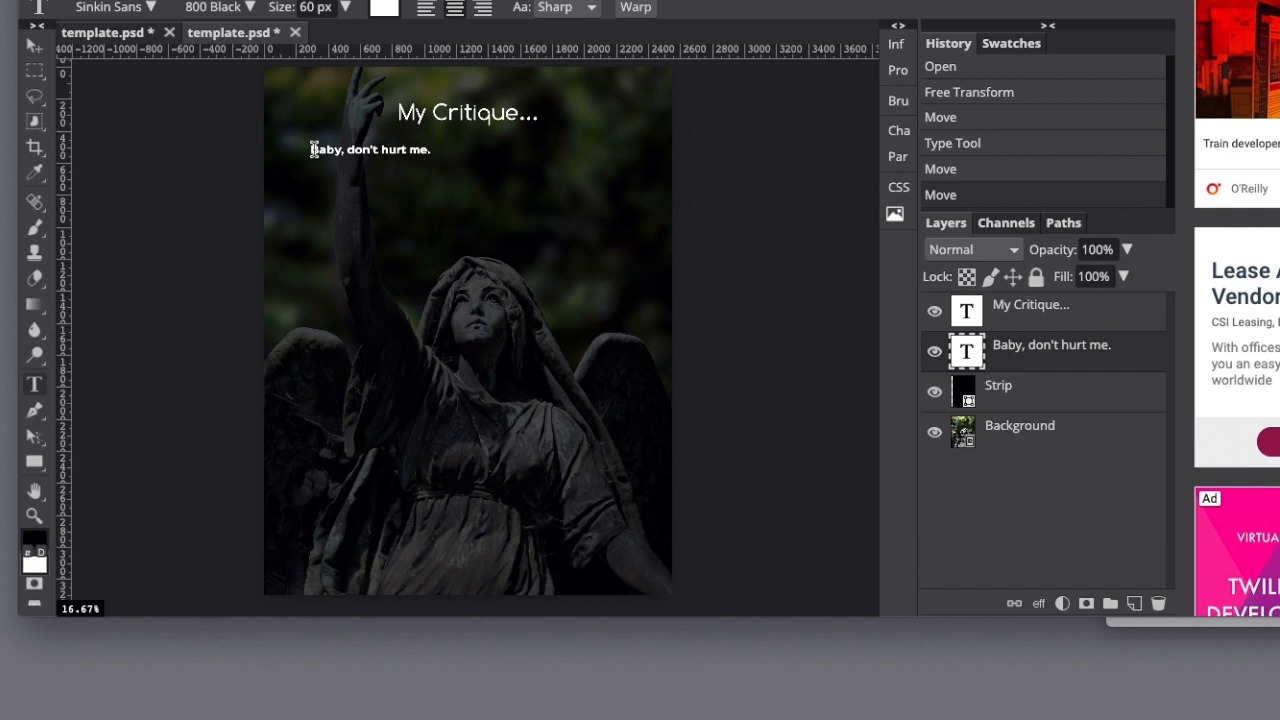
left_click_drag(312, 149, 432, 150)
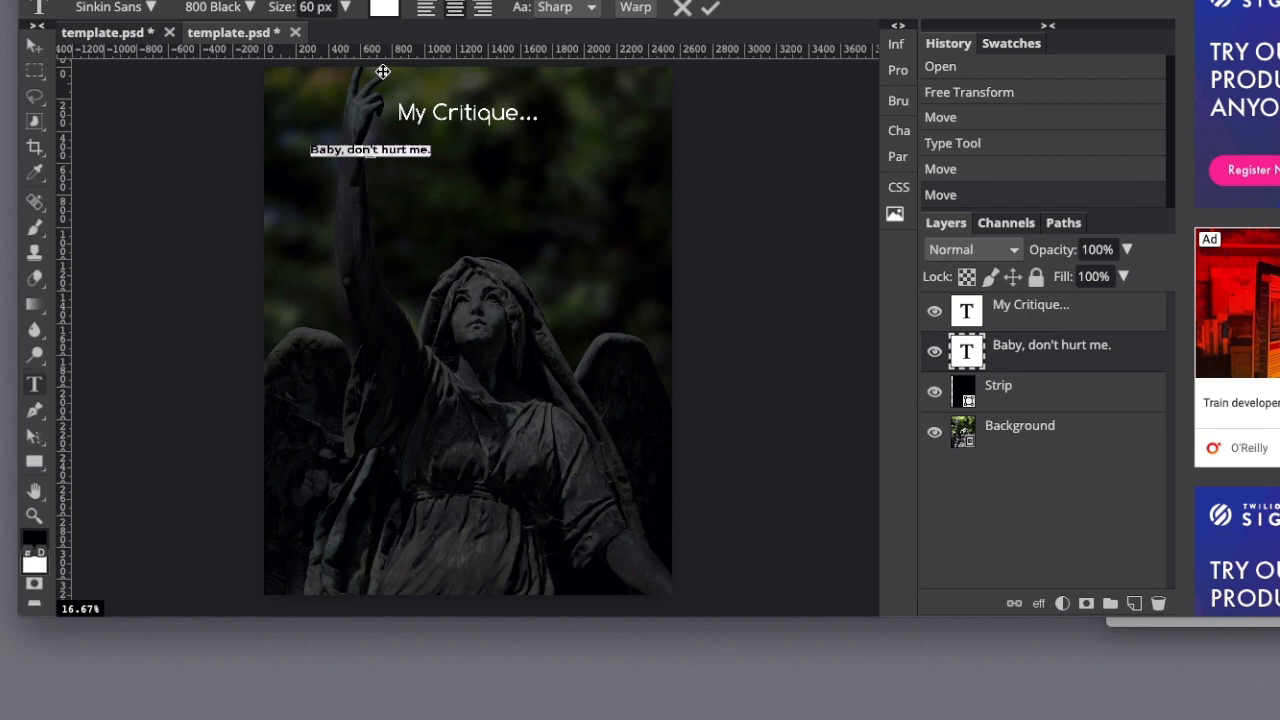
left_click(346, 10)
mouse_move(328, 36)
left_mouse_down()
mouse_move(357, 36)
mouse_move(332, 38)
left_mouse_up()
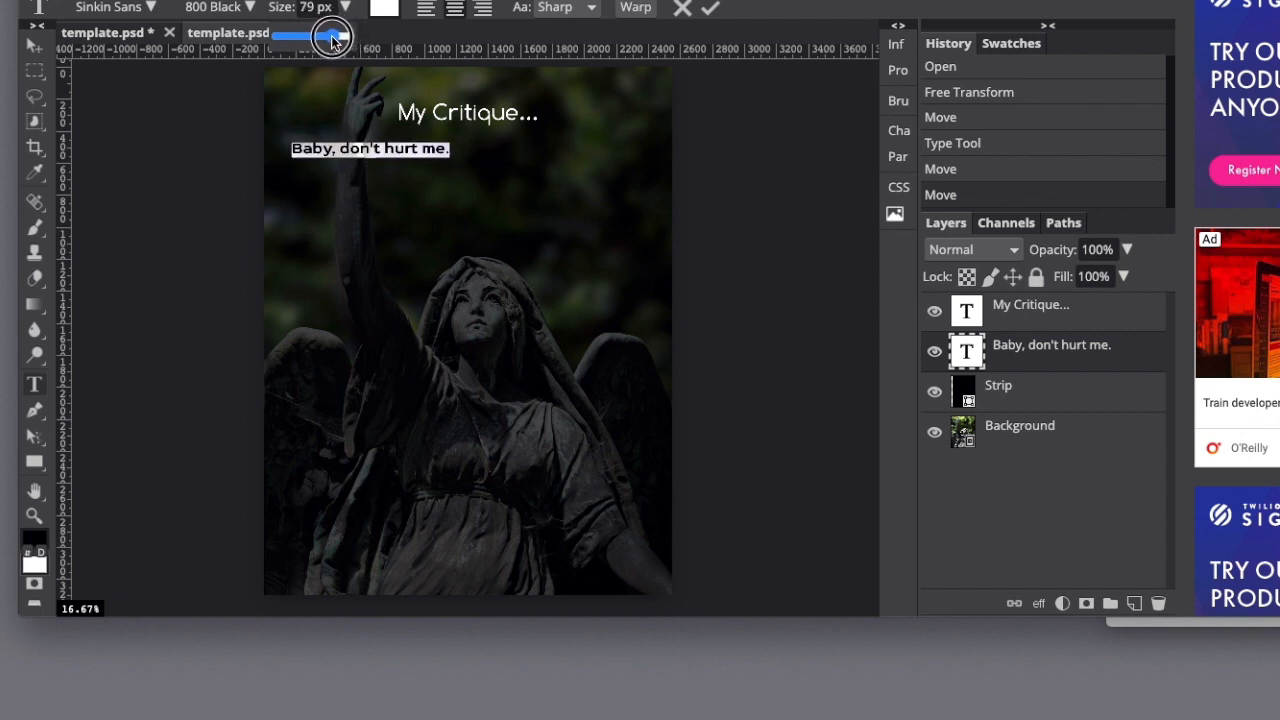
Look at the font list, try blue, green, yellow and several magenta shades on the selected subtitle text, and return it to white.
left_click(153, 9)
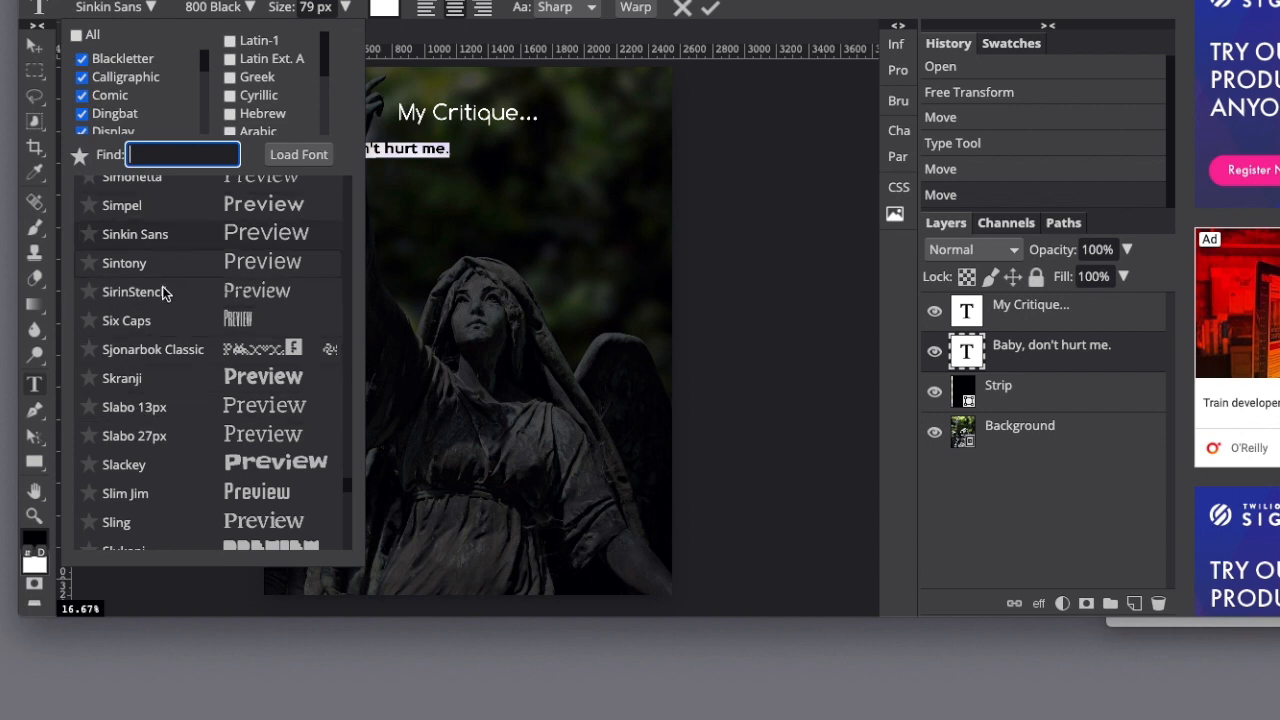
left_click(348, 30)
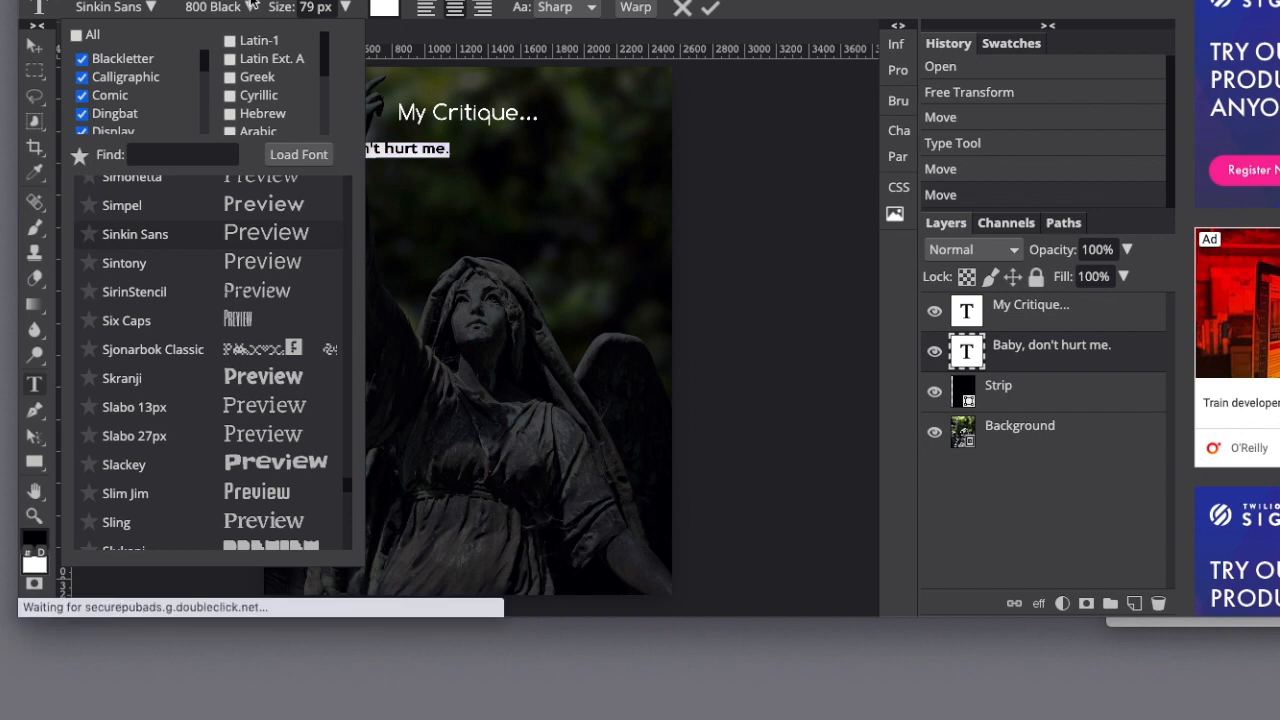
left_click(385, 10)
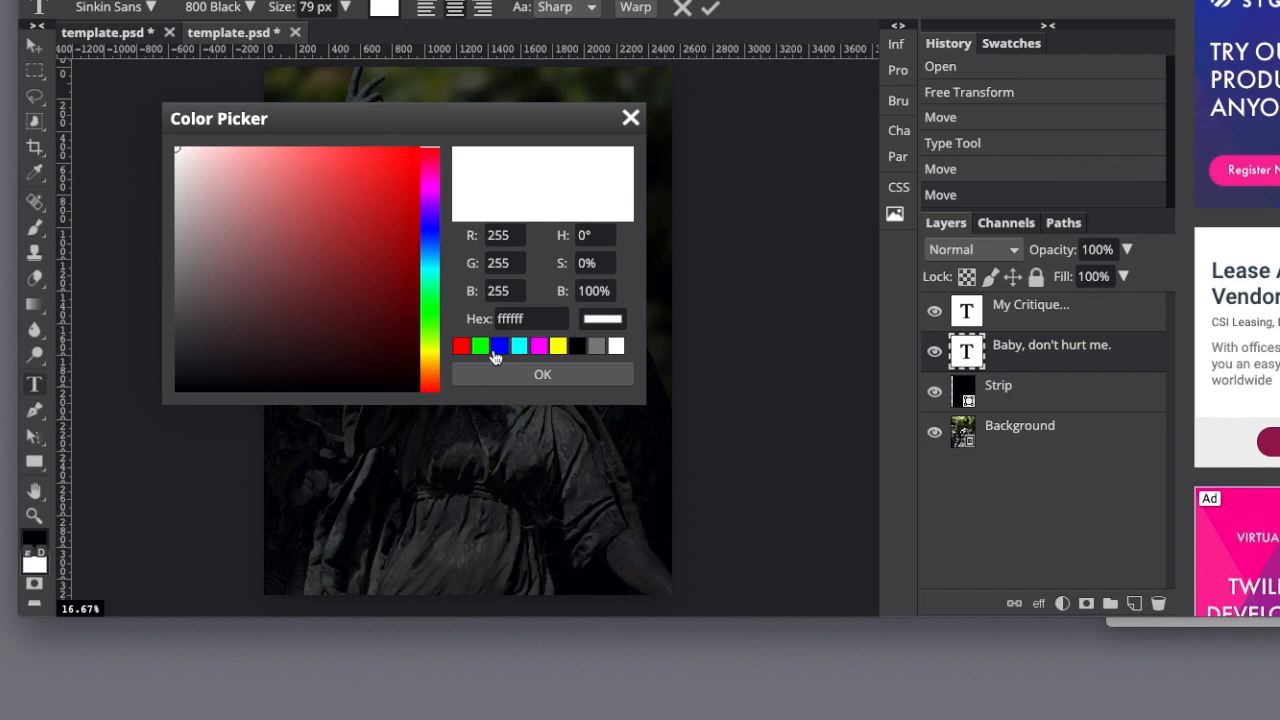
left_click(497, 350)
left_click(480, 347)
left_click(557, 350)
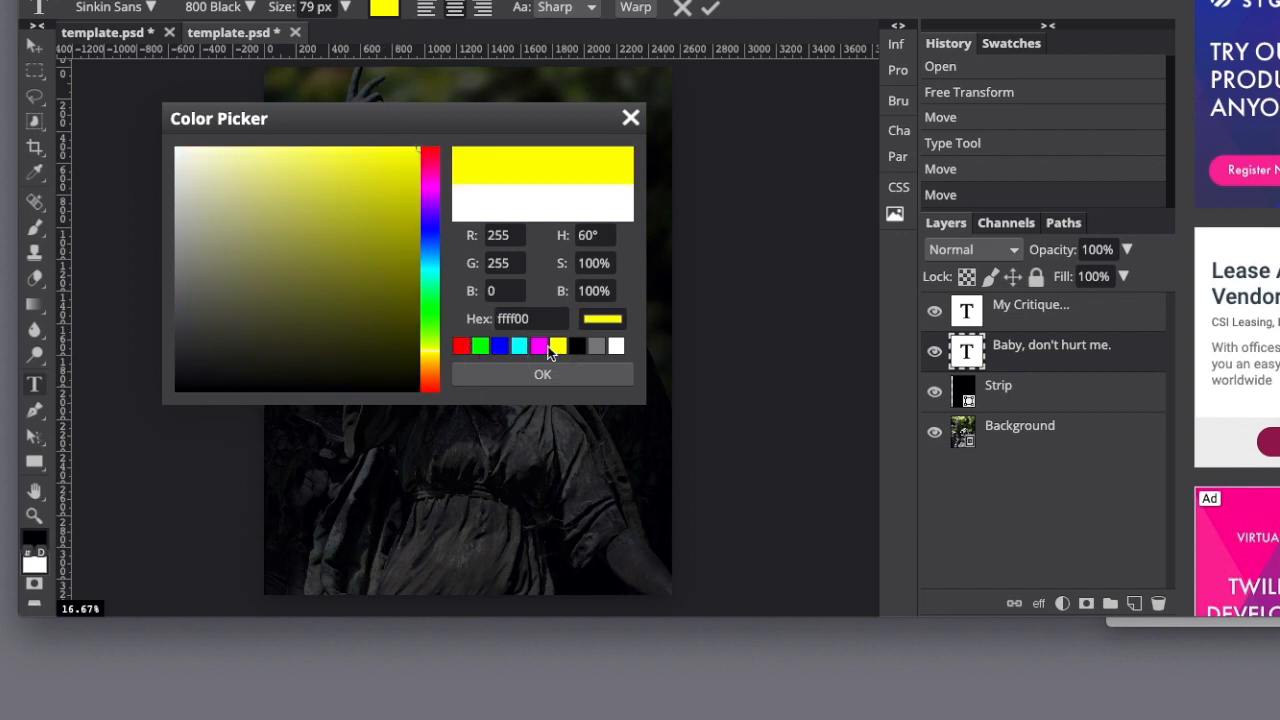
left_click(540, 347)
left_click(340, 238)
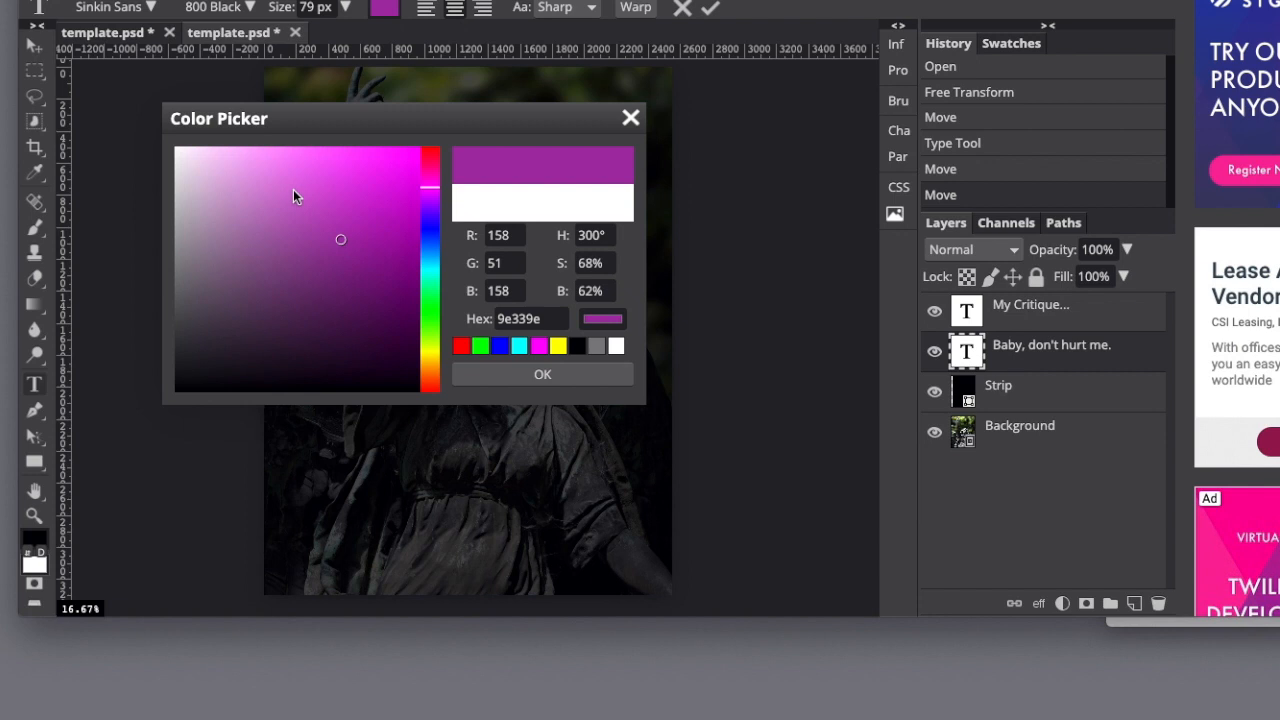
left_click(293, 190)
left_click(301, 264)
left_click(281, 200)
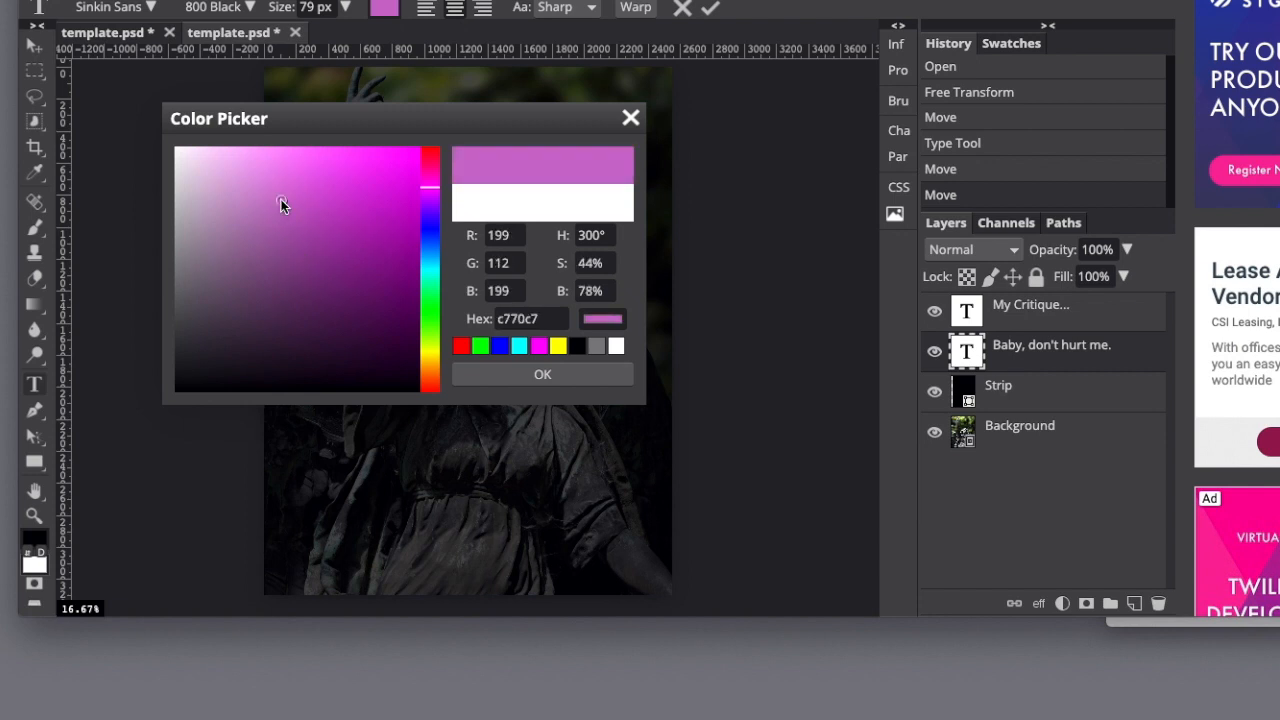
left_click(615, 346)
left_click(586, 373)
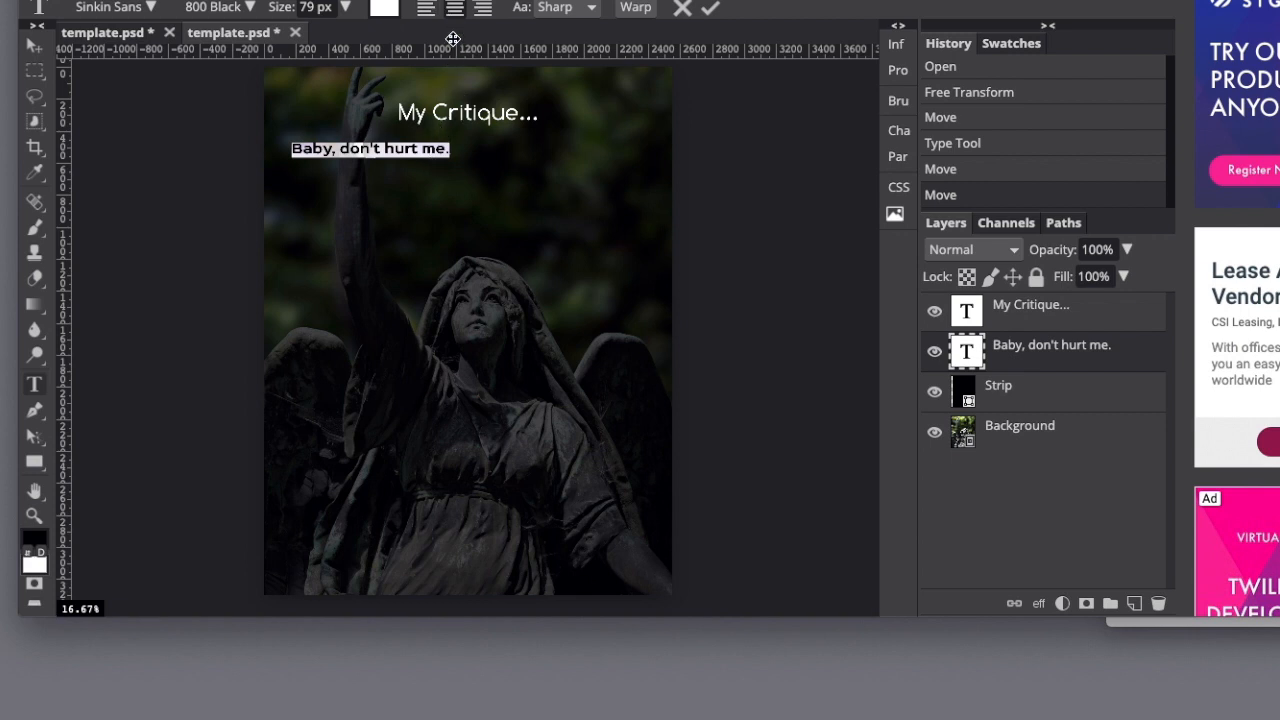
Try left, center and right alignment on the subtitle text and return it to center alignment.
left_click(424, 10)
left_click(455, 9)
left_click(485, 9)
left_click(455, 9)
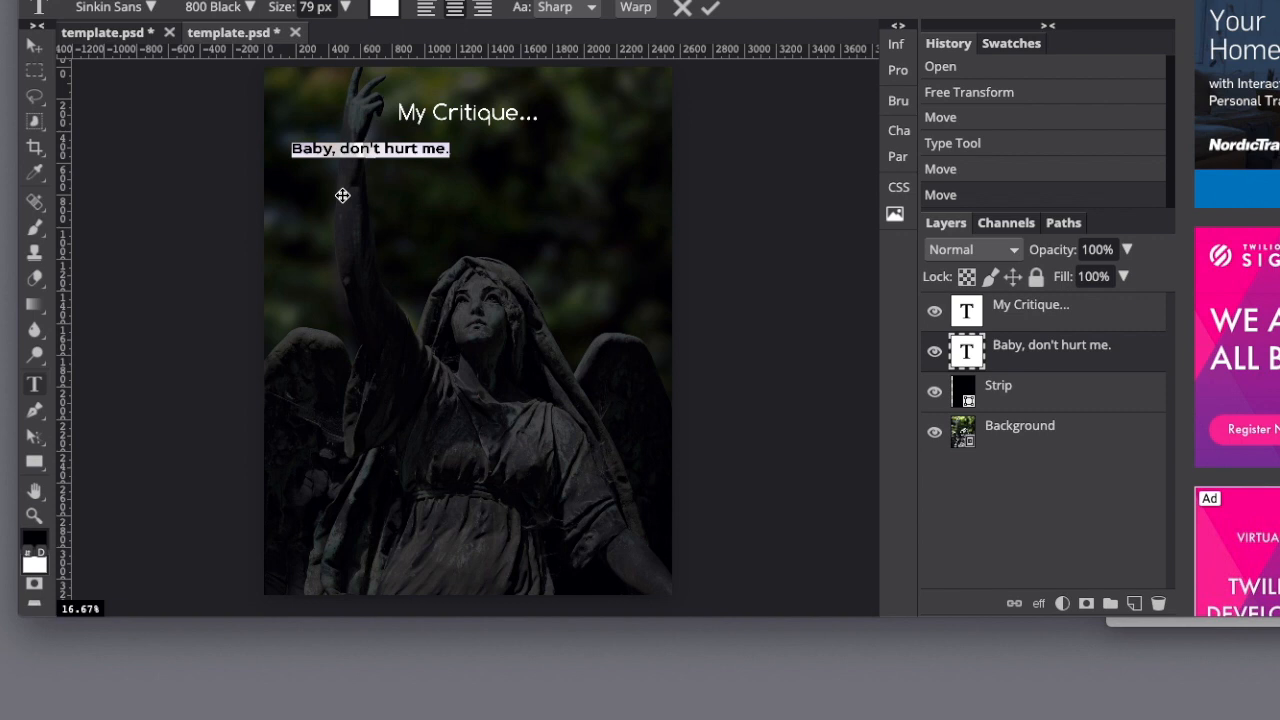
Replace the subtitle text with "Sculpture of Angel in a park" and move it right and slightly up beneath the heading.
left_click_drag(1279, 2, 1101, 2)
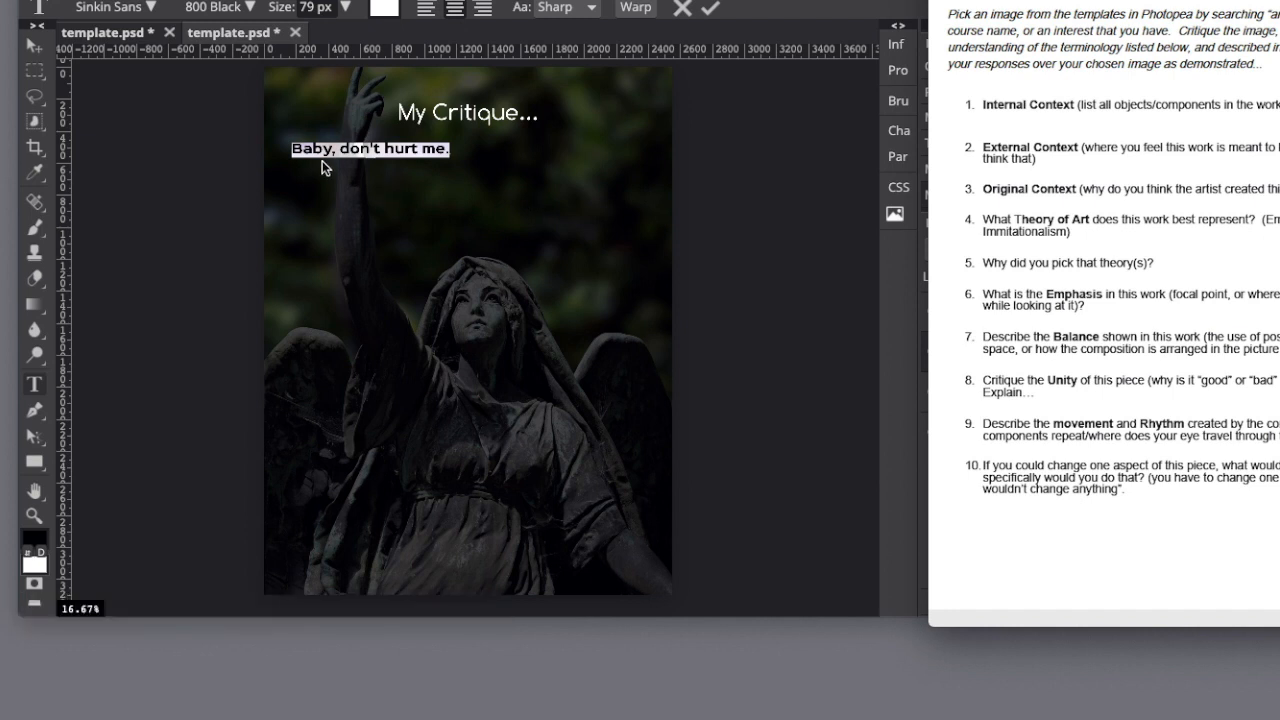
left_click(287, 153)
left_click_drag(294, 151, 462, 148)
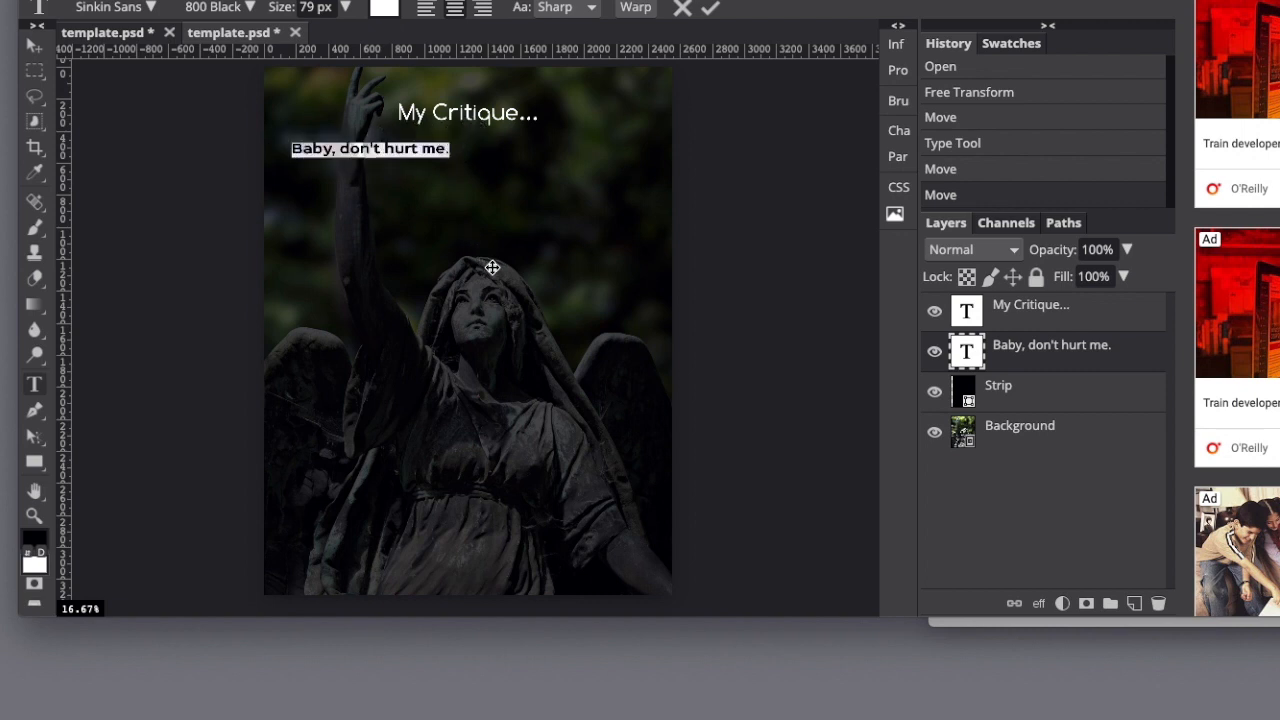
type("Scu")
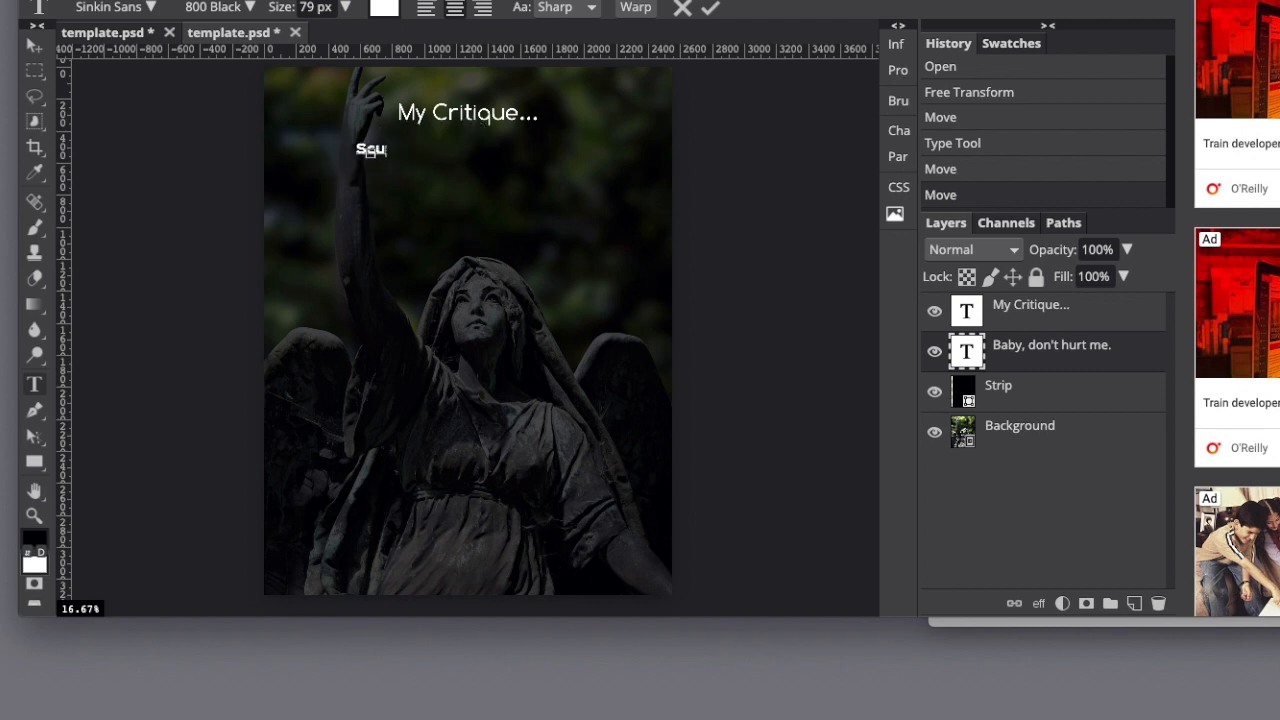
type("lpture o")
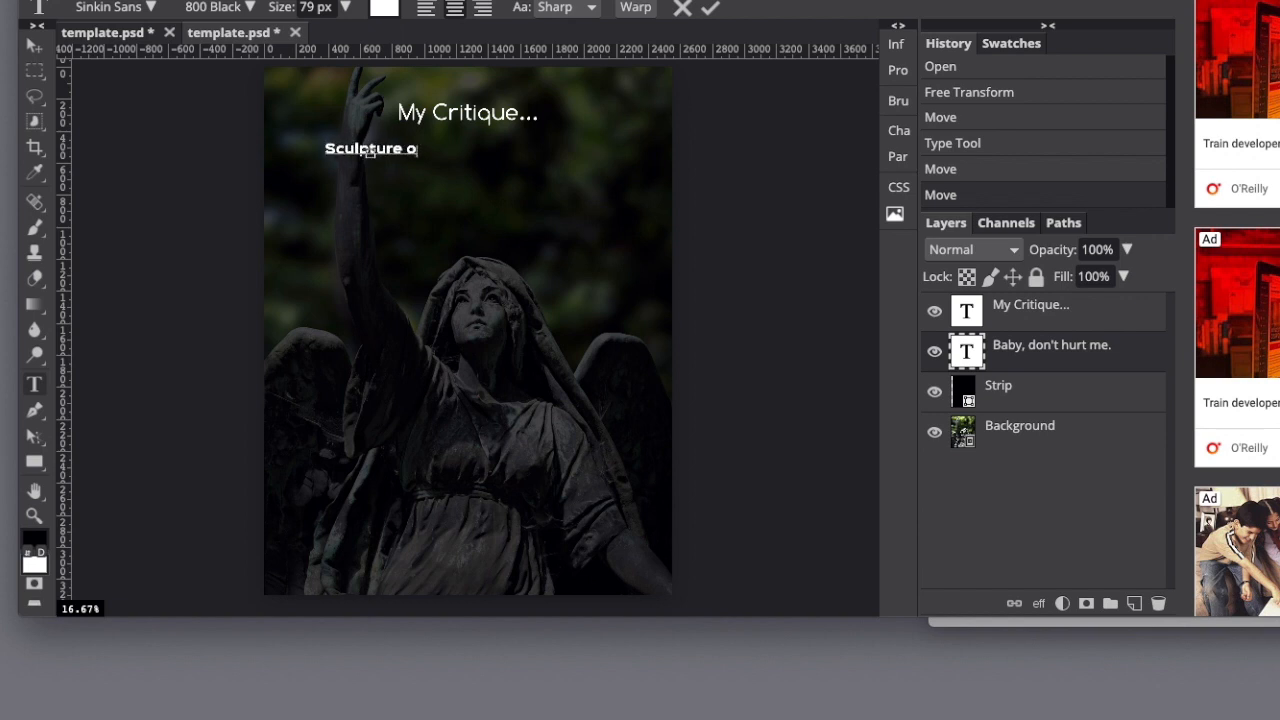
type("f An")
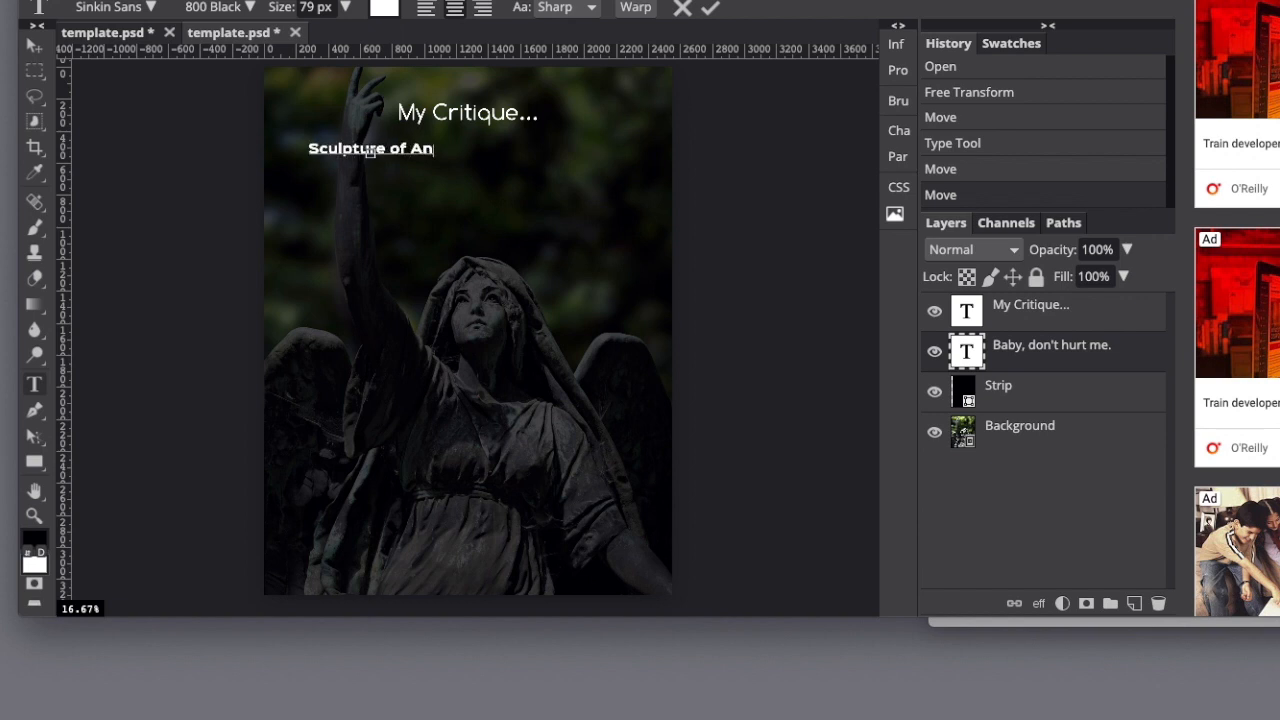
type("gel in a ")
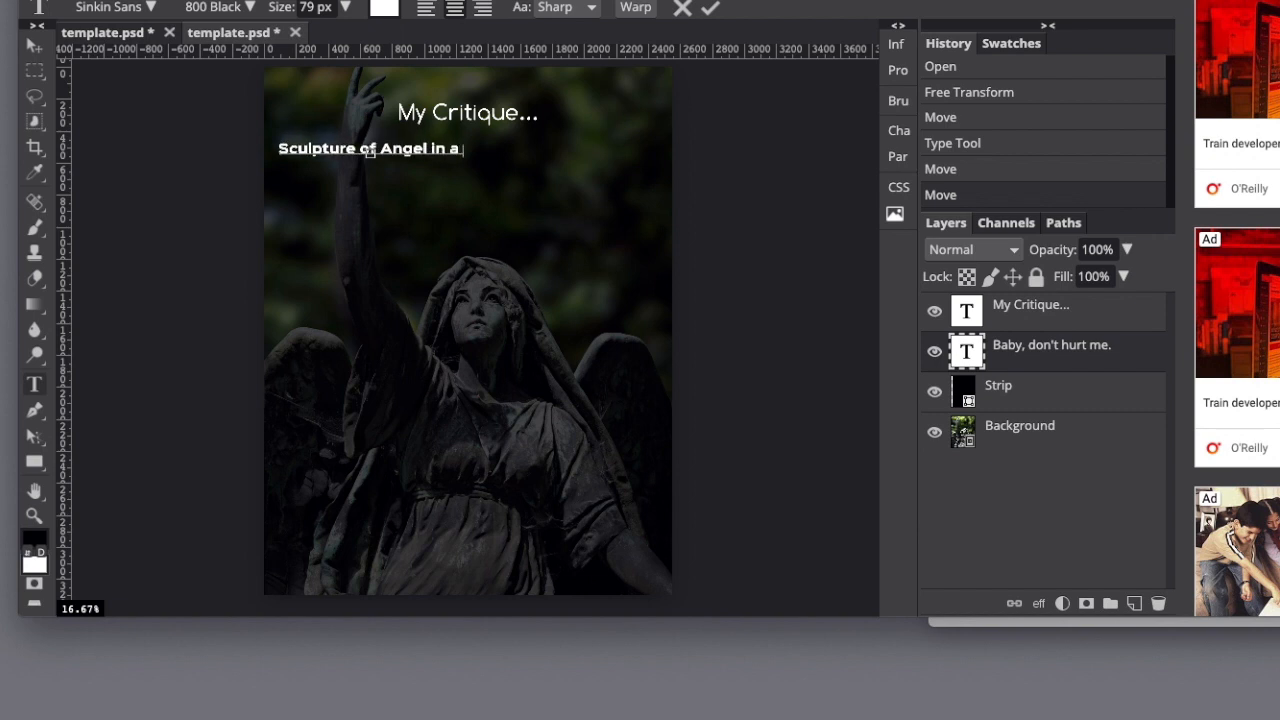
type("park")
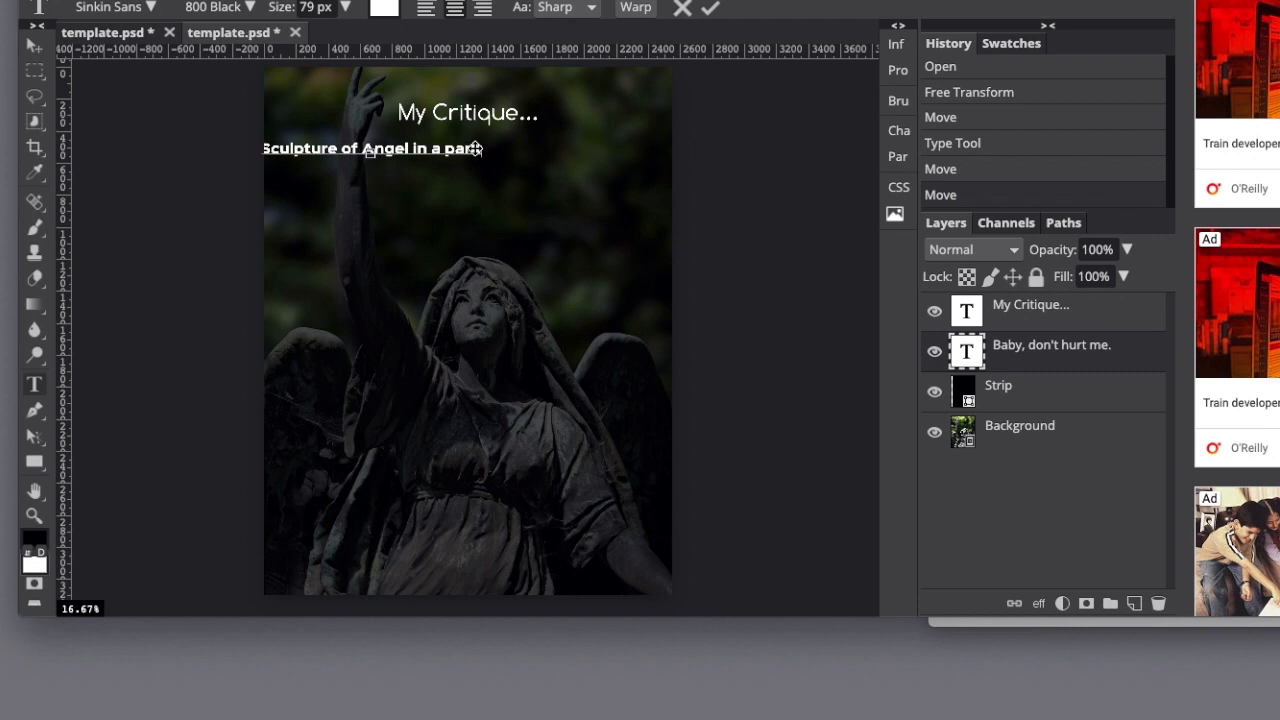
left_click(35, 46)
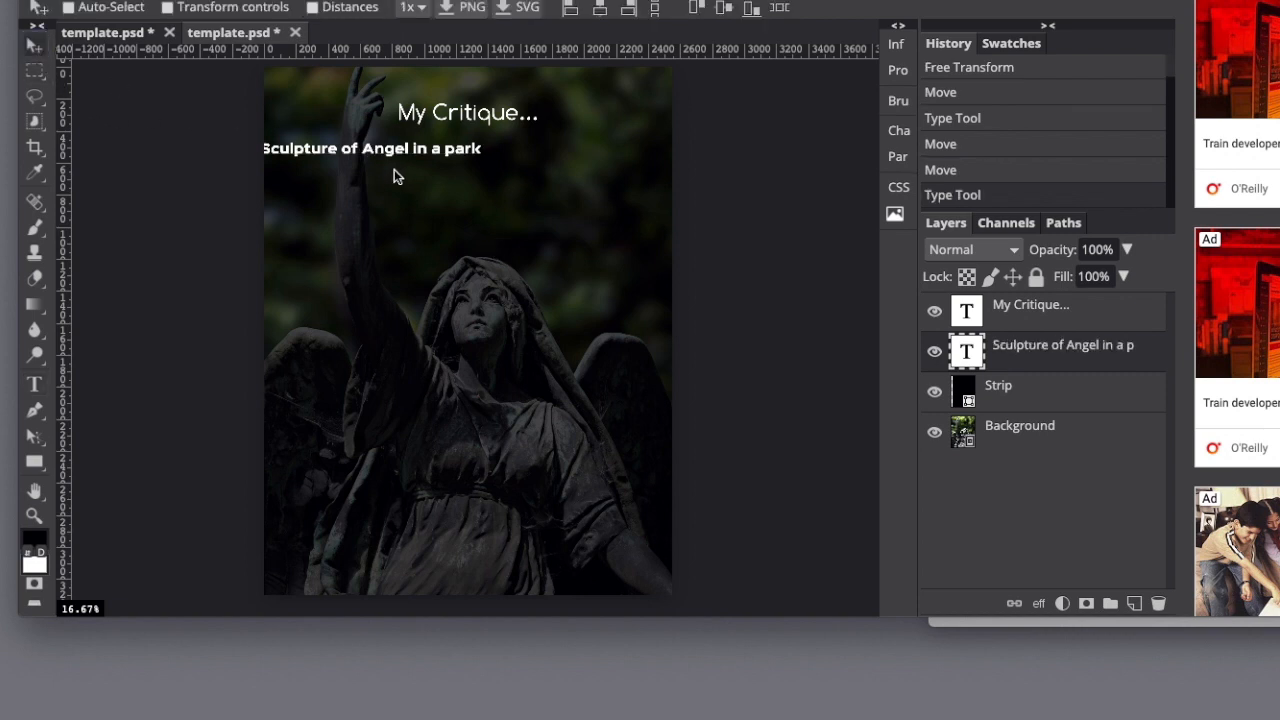
mouse_move(357, 149)
left_mouse_down()
mouse_move(423, 149)
mouse_move(387, 148)
left_mouse_up()
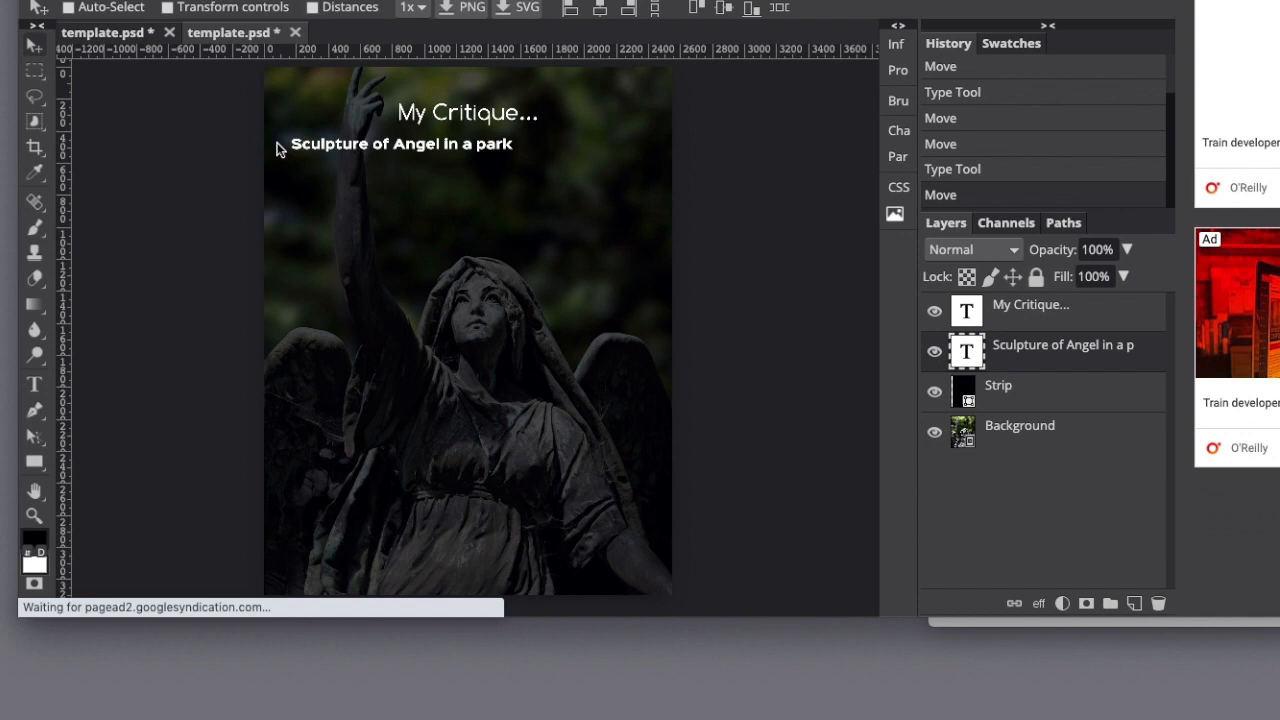
Try adding a second subtitle line reading "Art Gallery Image to demonstrate sculptural Skills".
left_click(35, 384)
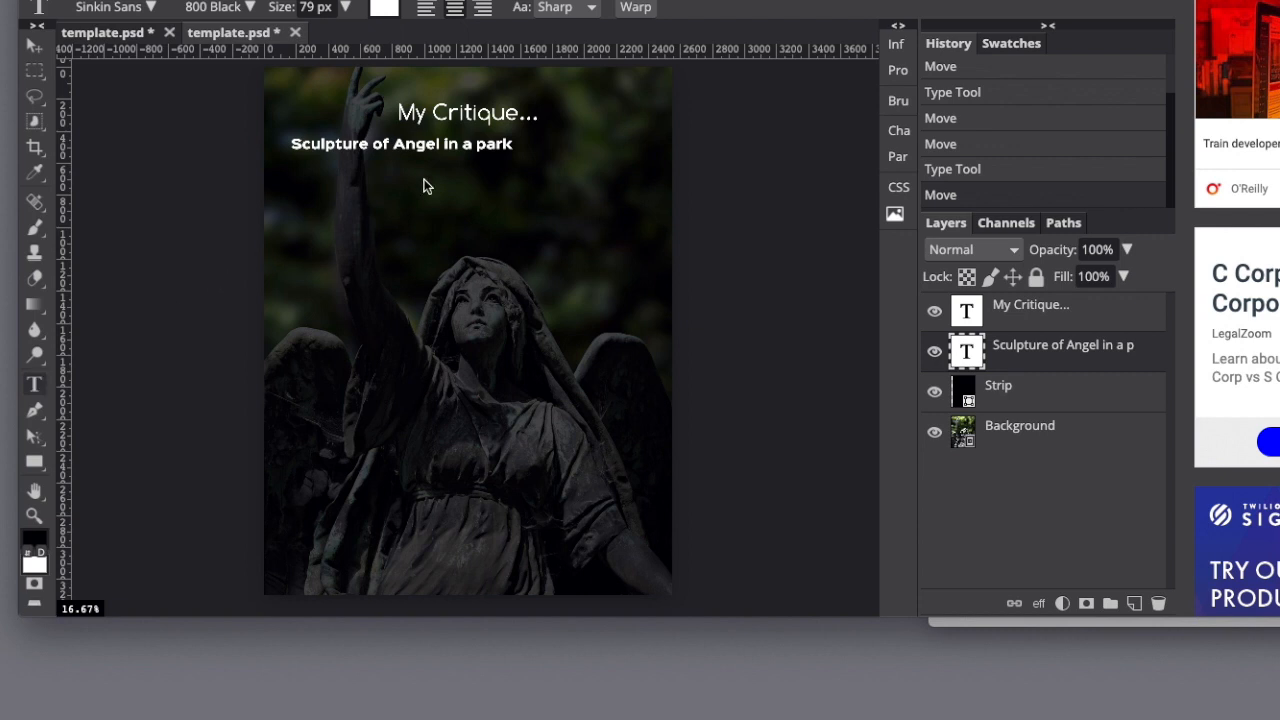
left_click(512, 145)
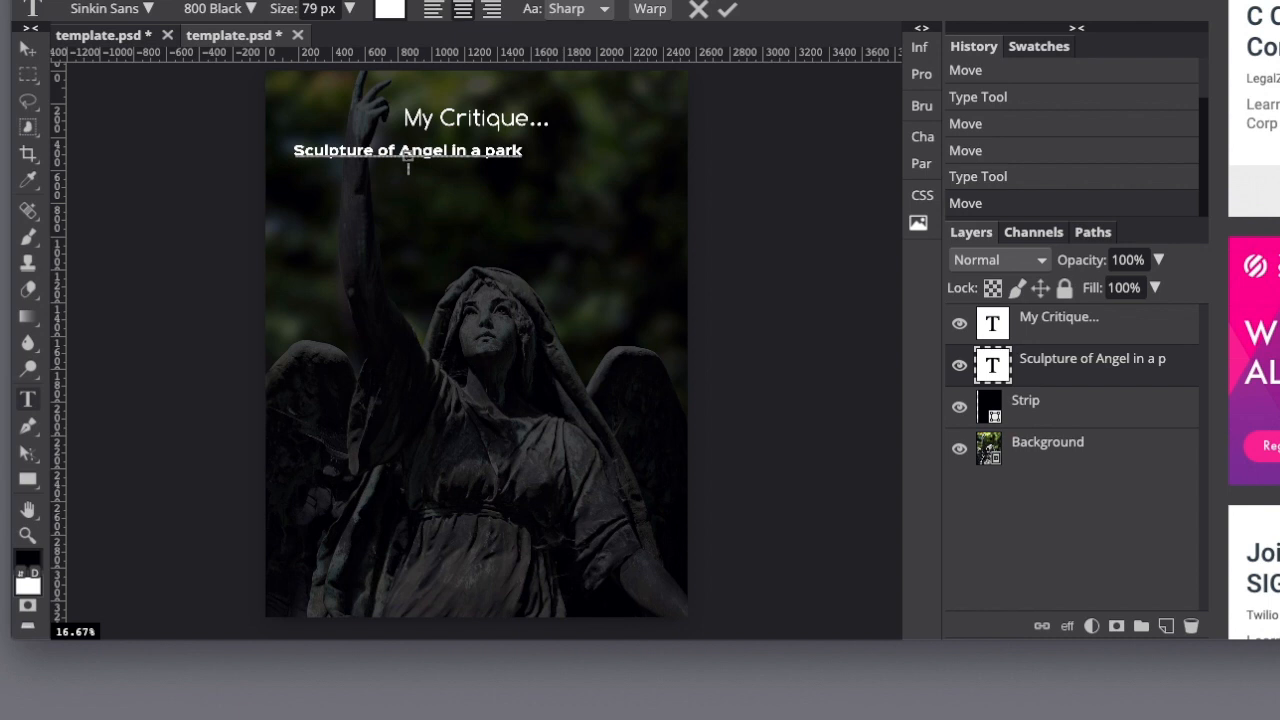
type("Art Gallery")
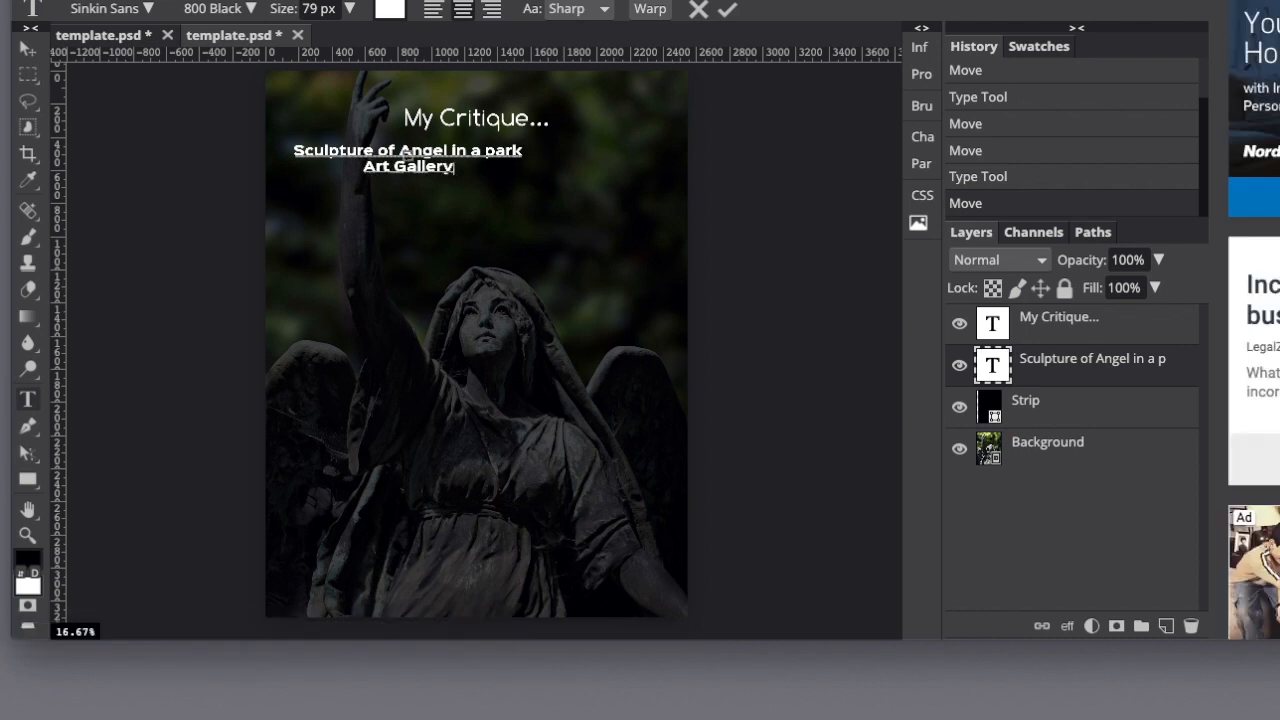
type(" Image to demonstrate scu")
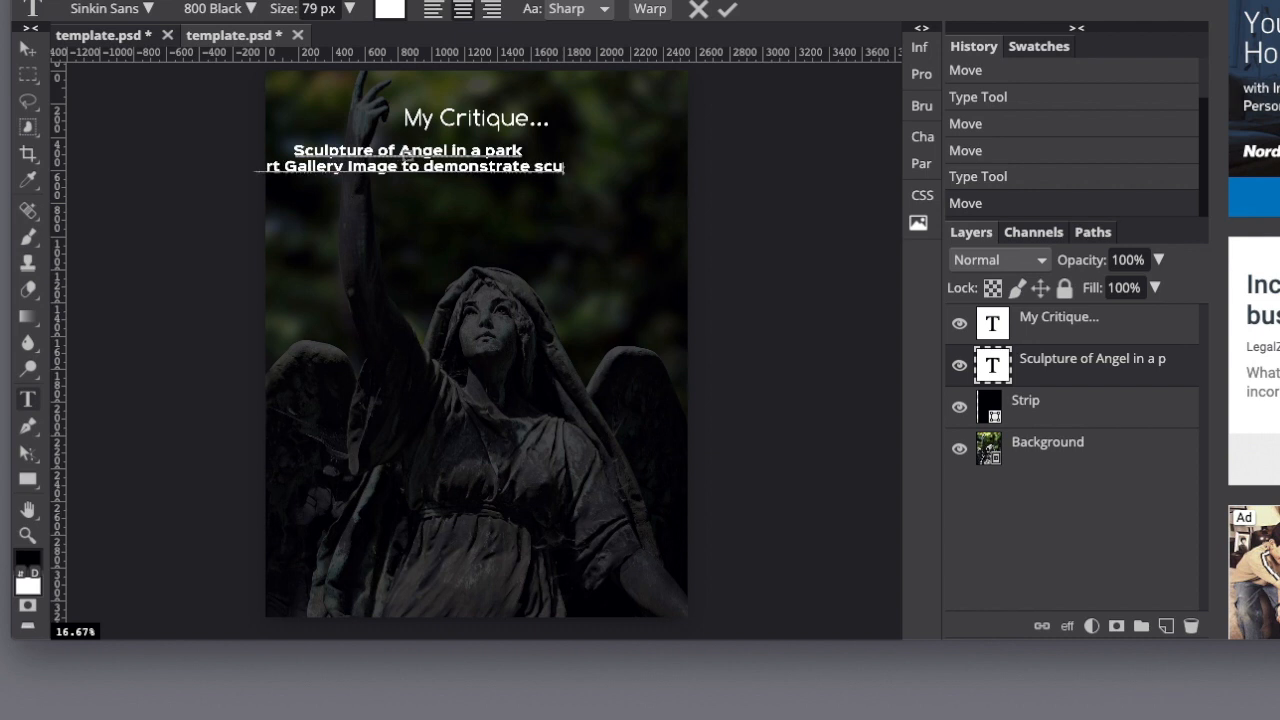
type("lpture")
key("BackSpace")
type("al ")
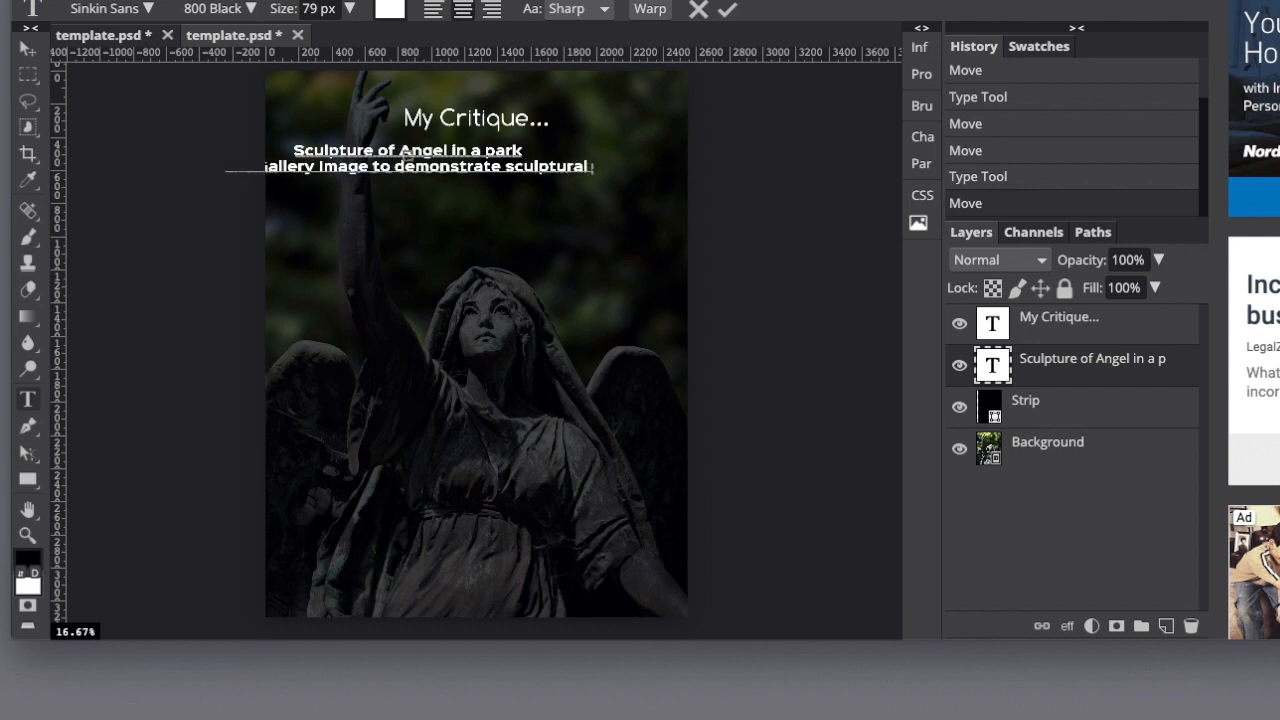
type("Skills")
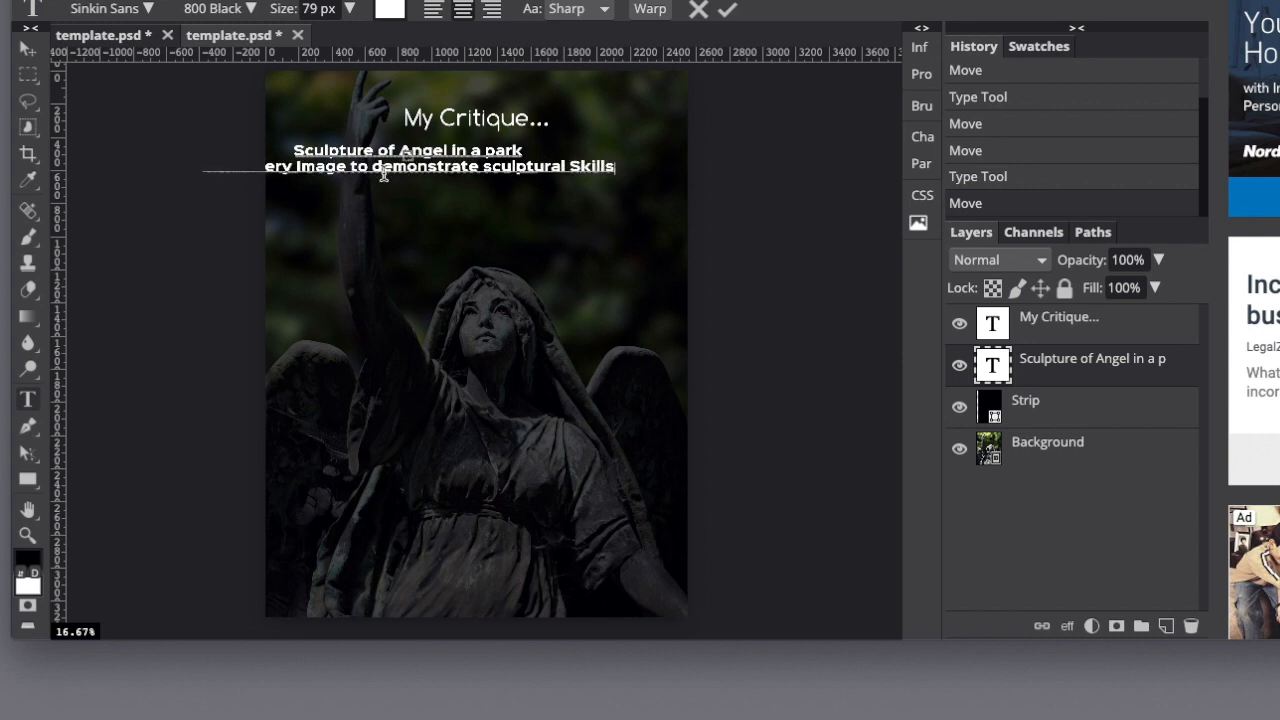
Try left alignment on the second subtitle line, join it to the first line, and undo the text edits.
left_click(432, 10)
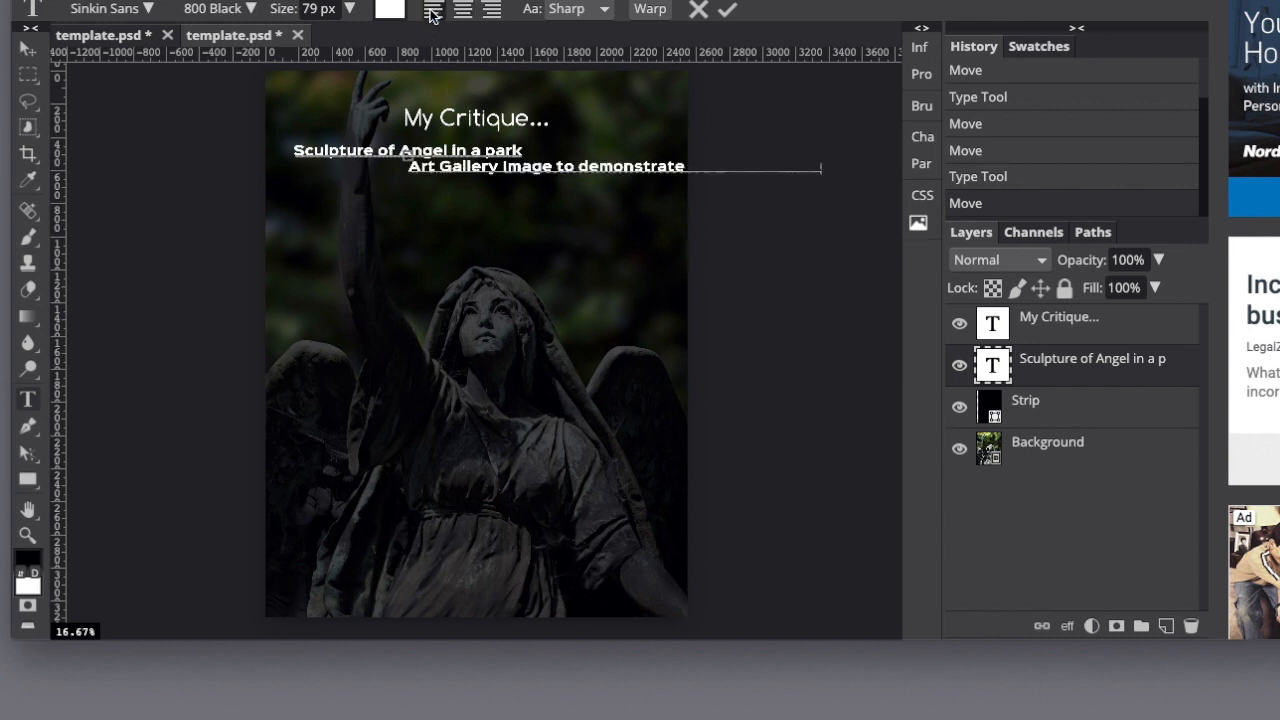
left_click(406, 170)
key("BackSpace")
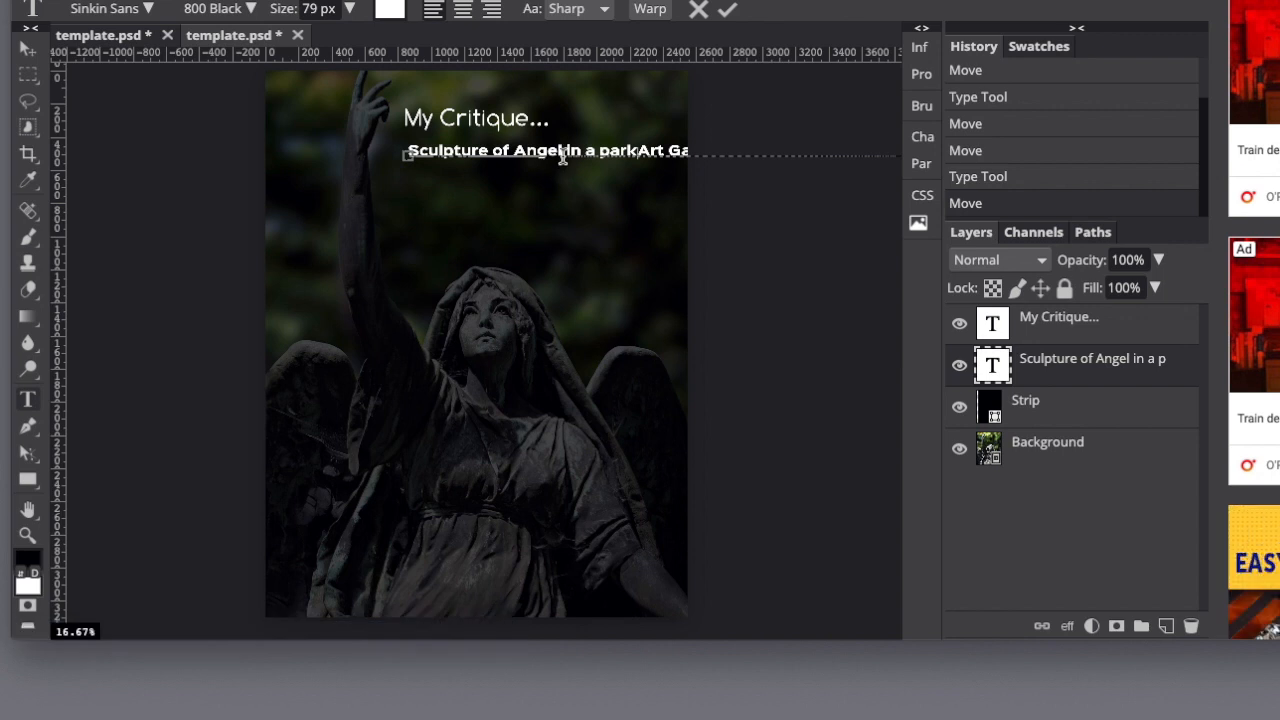
left_click(76, 0)
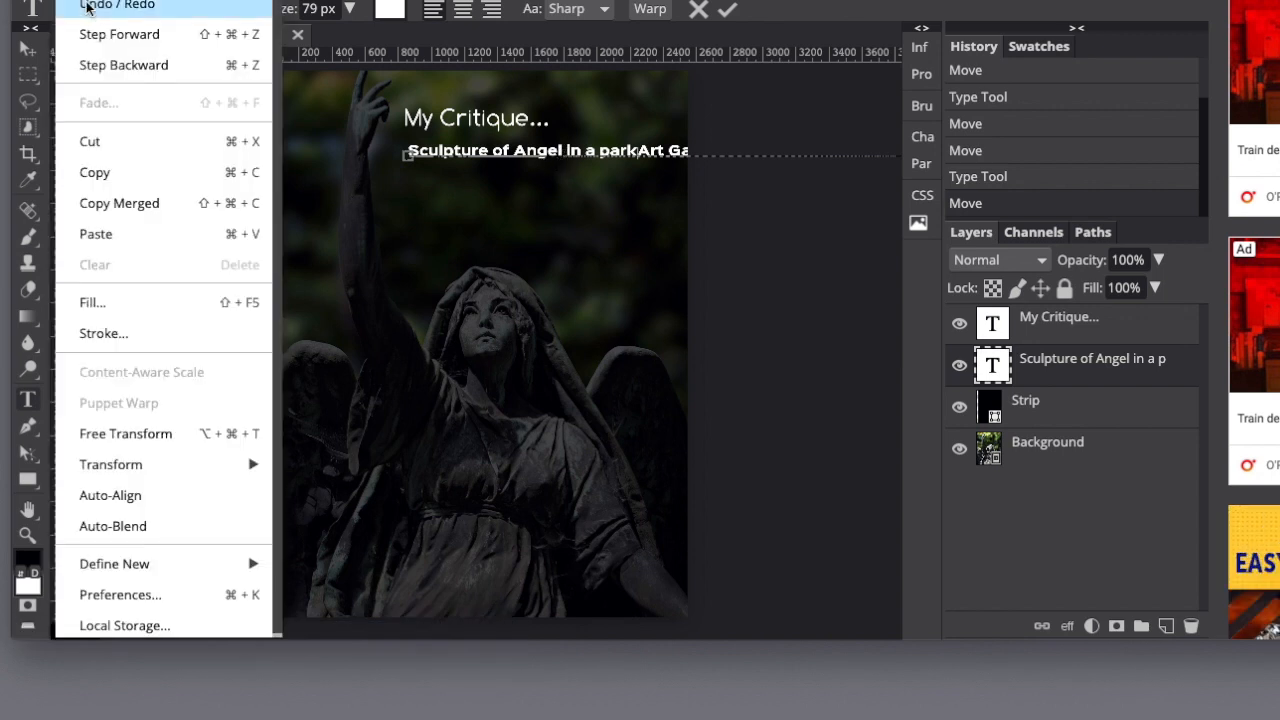
left_click(88, 6)
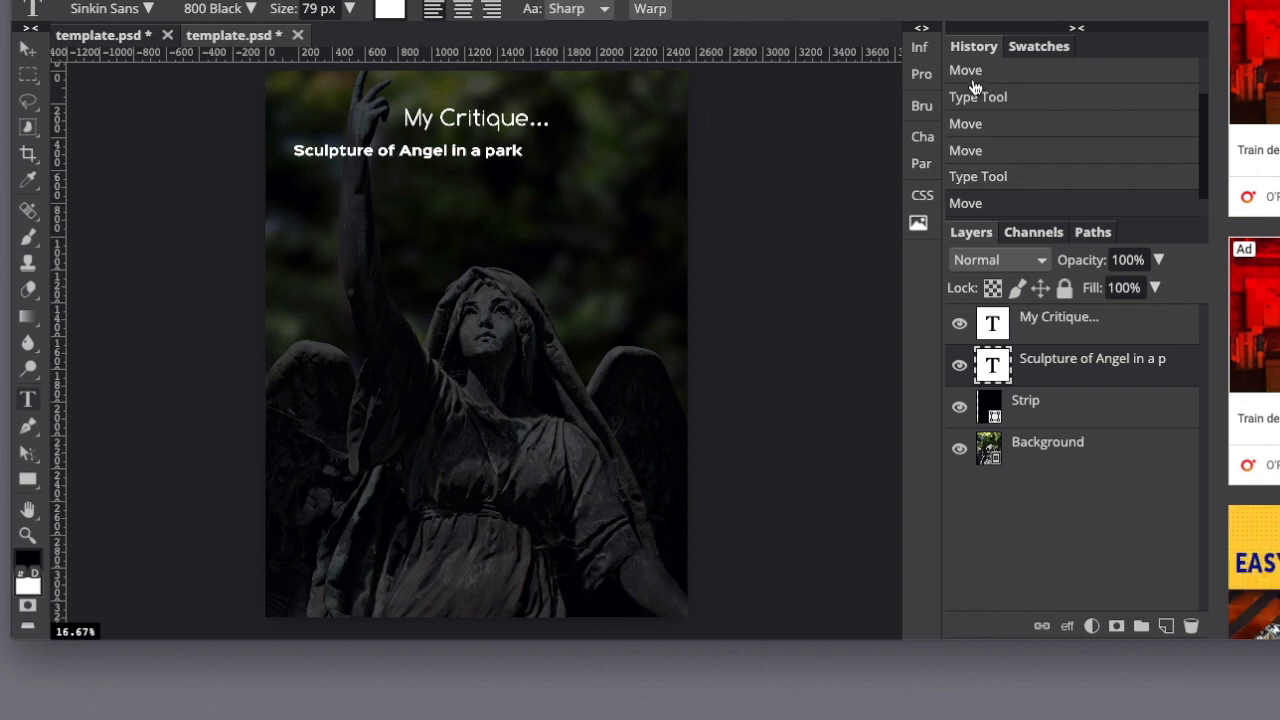
Step back through the earlier Type Tool and Move history states and return to the latest Move state.
left_click(977, 178)
left_click(977, 149)
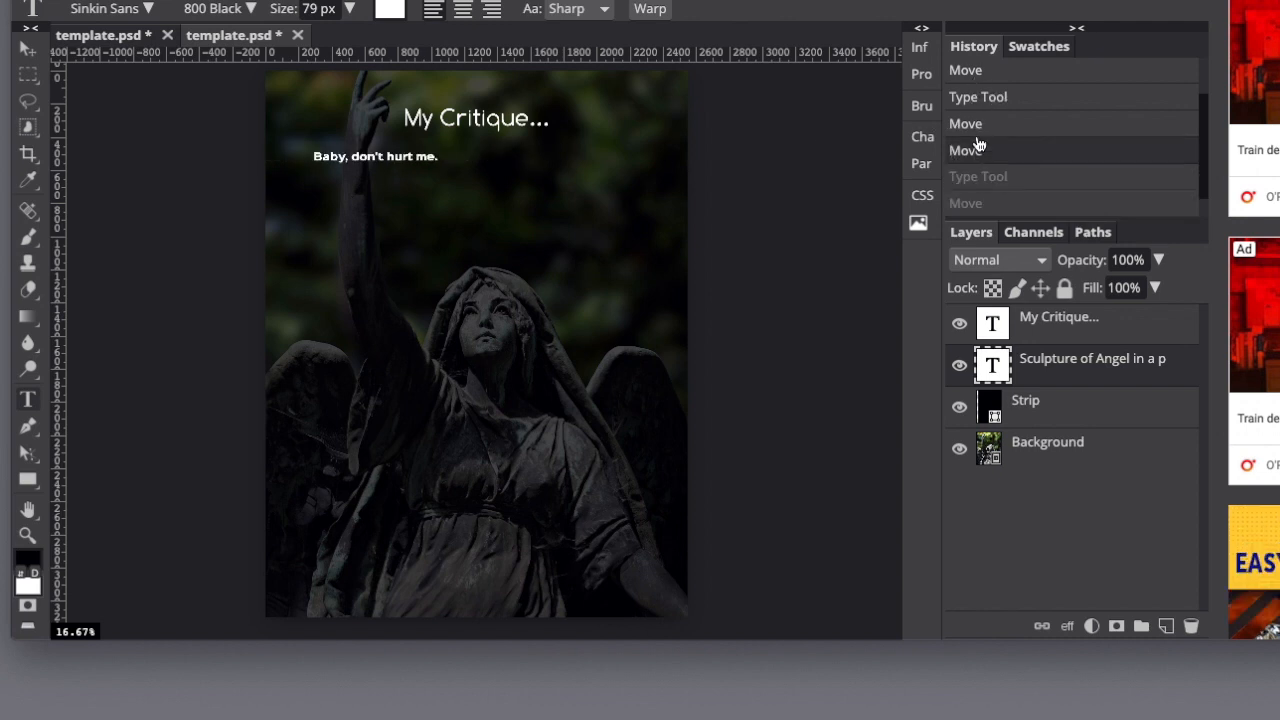
left_click(964, 123)
left_click(986, 199)
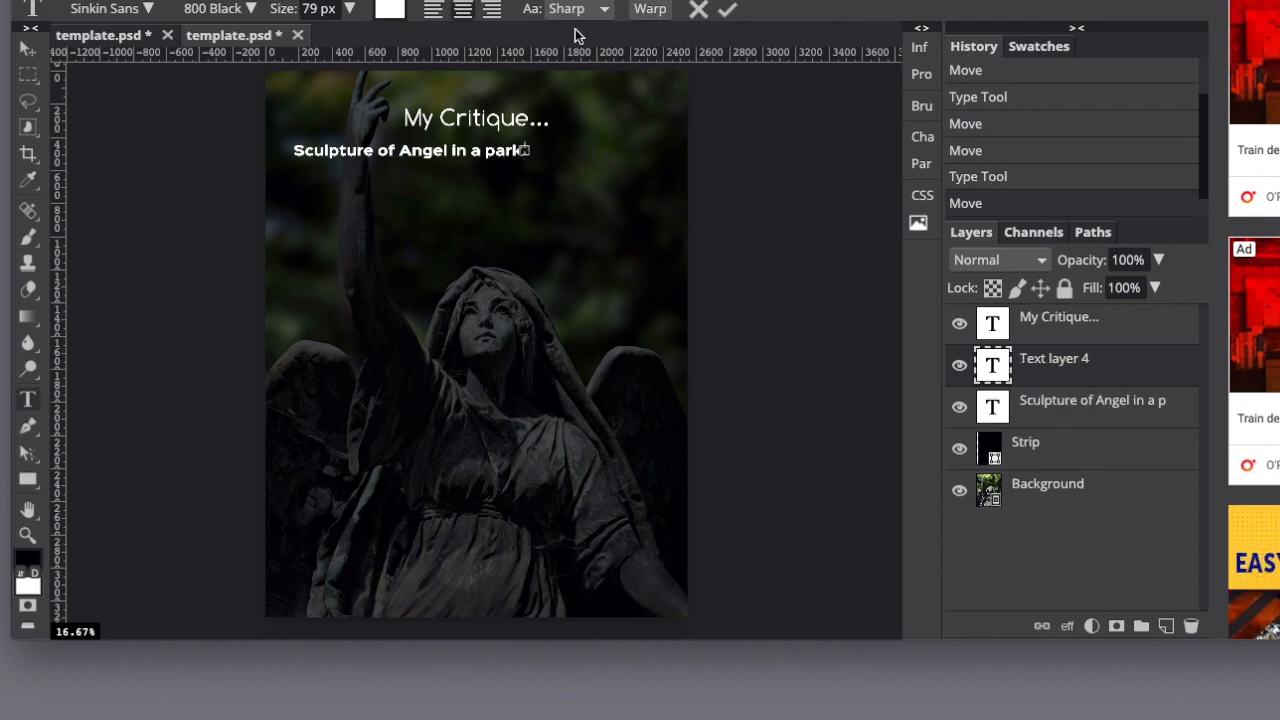
Switch to the other template.psd with the finished Statue of Liberty critique and check the assignment's question list.
left_click(209, 32)
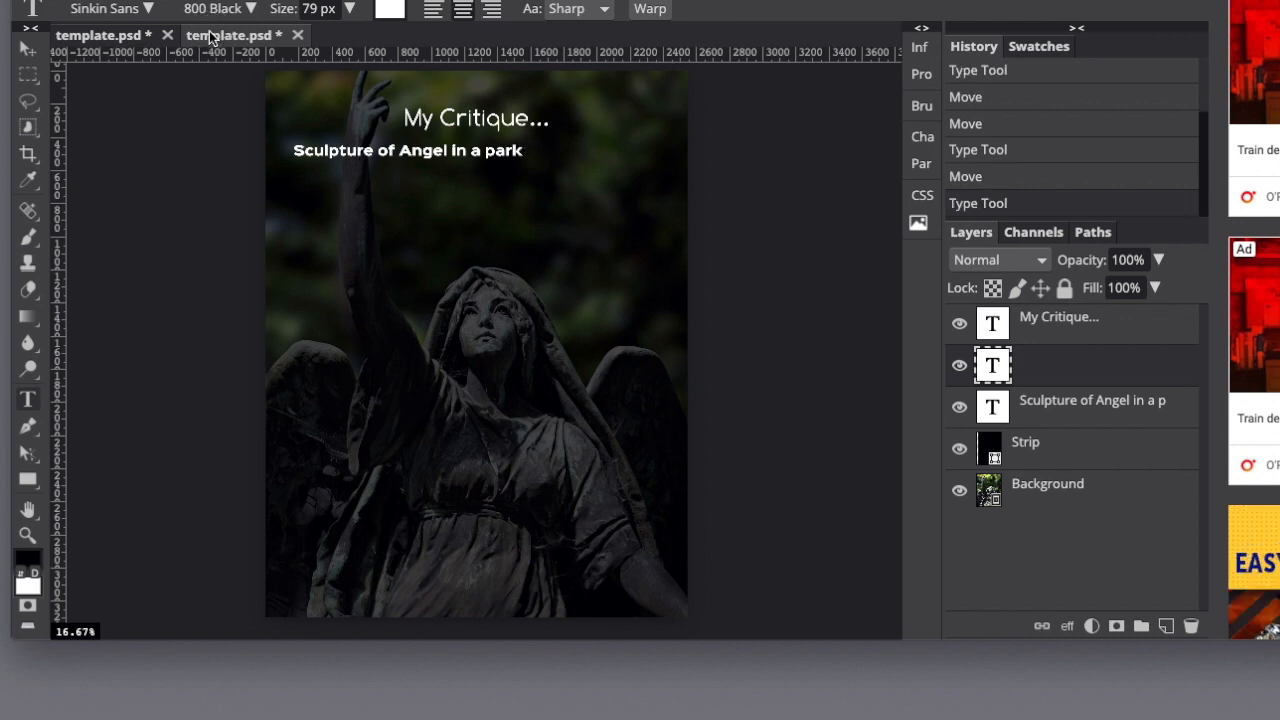
left_click(126, 38)
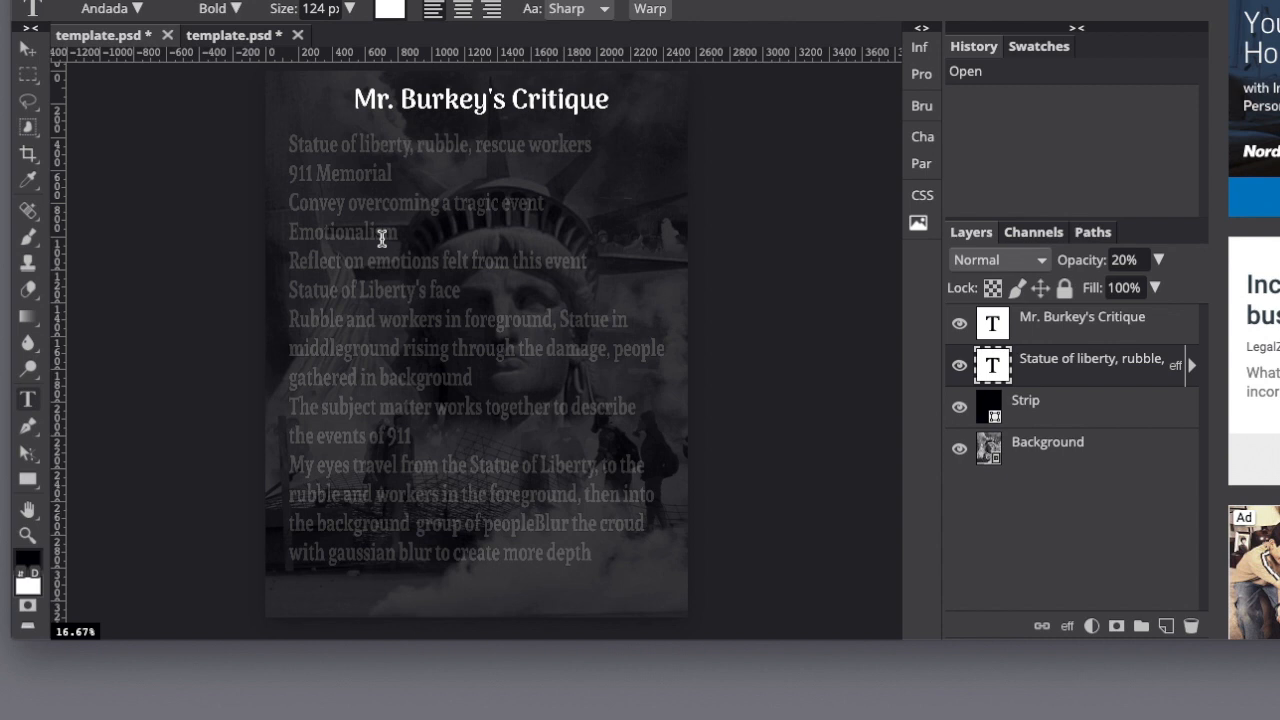
key("super+Tab")
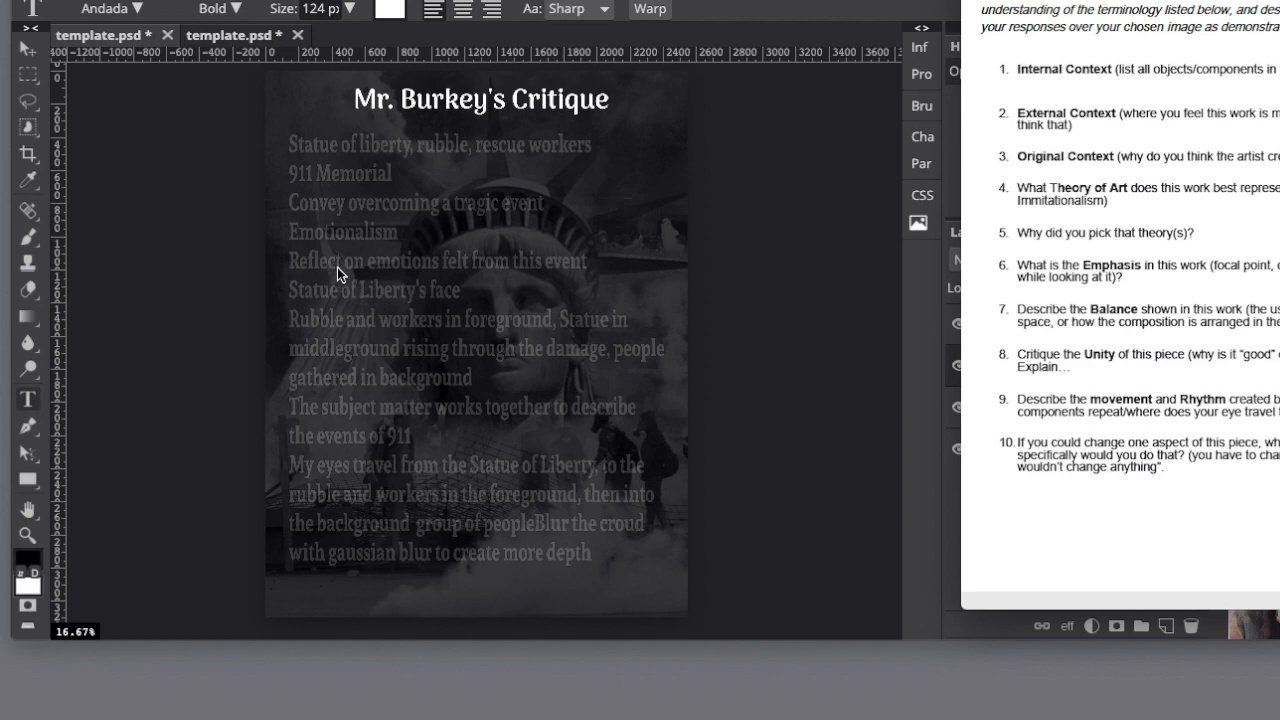
key("super+Tab")
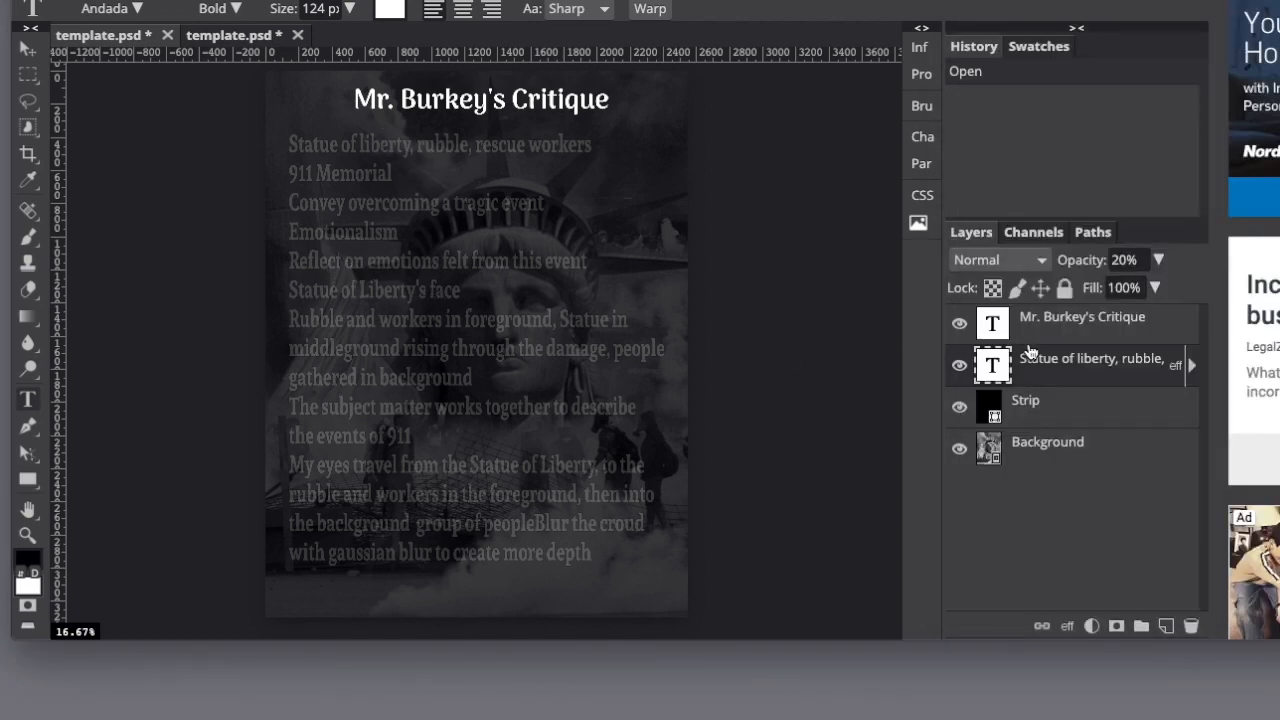
Try 100%, 64% and 13% opacity on the Statue of Liberty critique text layer.
left_click(959, 372)
left_click(959, 373)
left_click(1158, 261)
left_click_drag(1086, 290, 1176, 289)
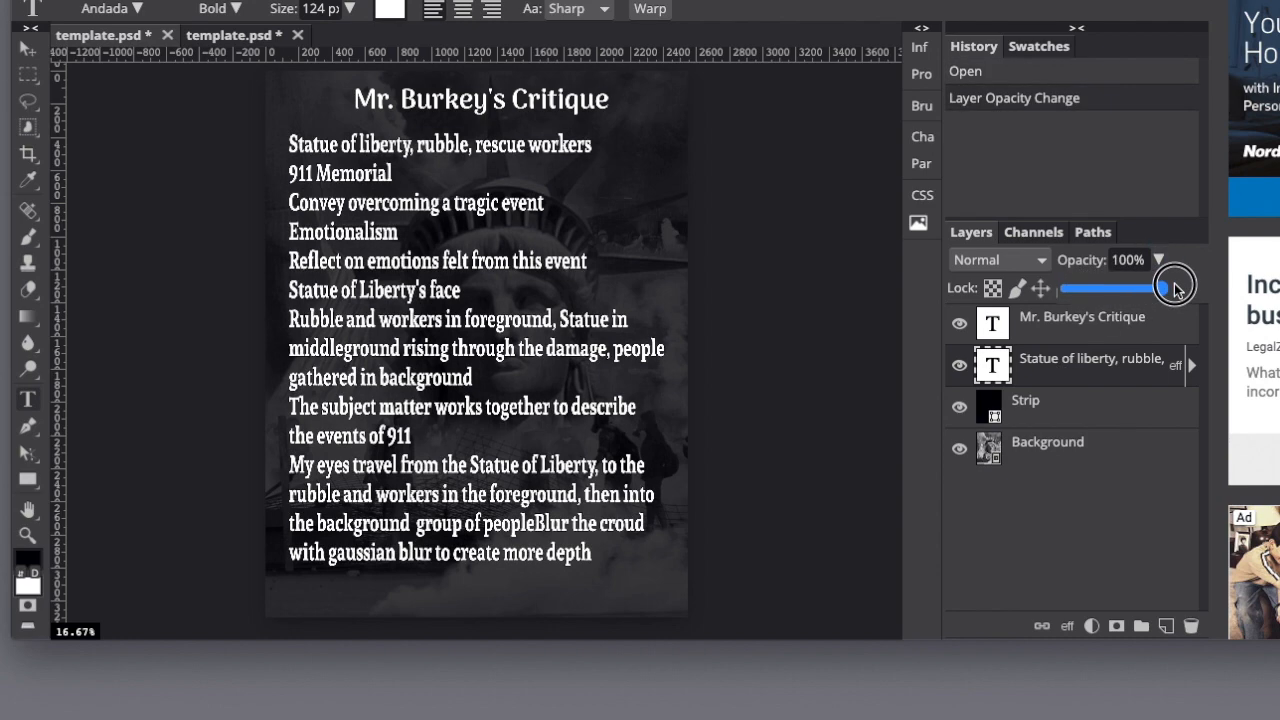
left_click_drag(1174, 289, 1128, 292)
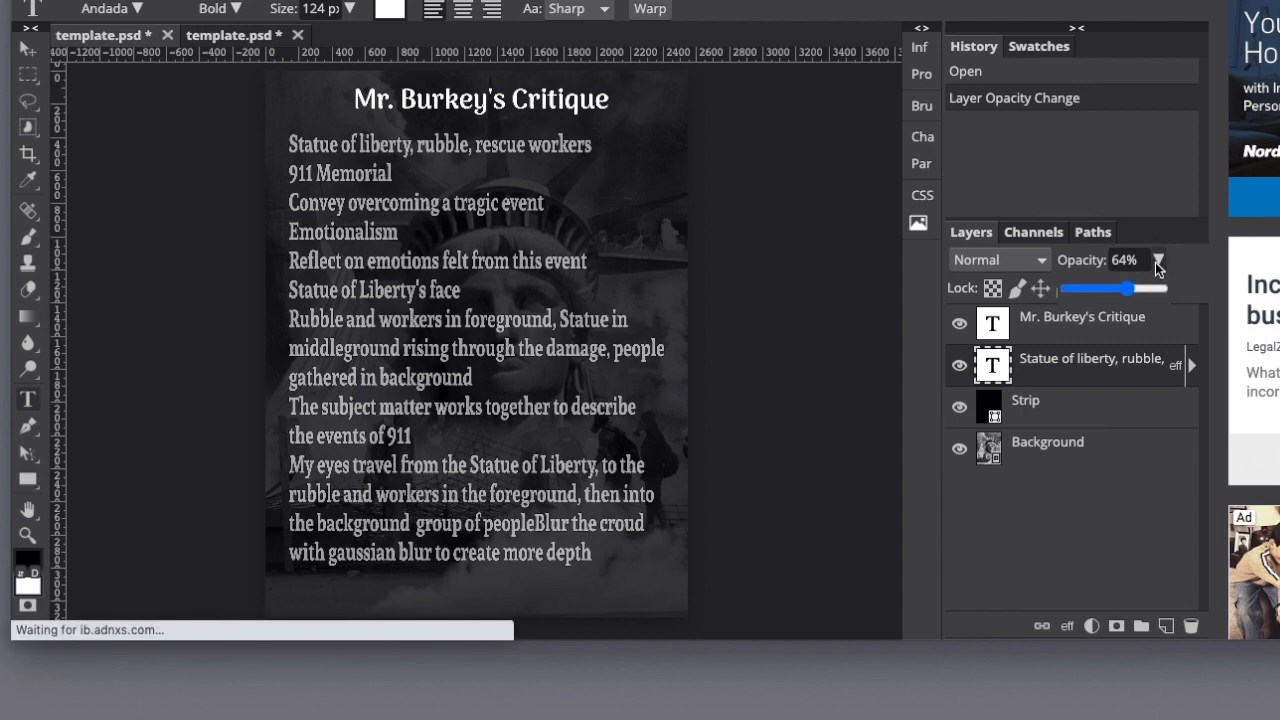
left_click_drag(1128, 289, 1078, 295)
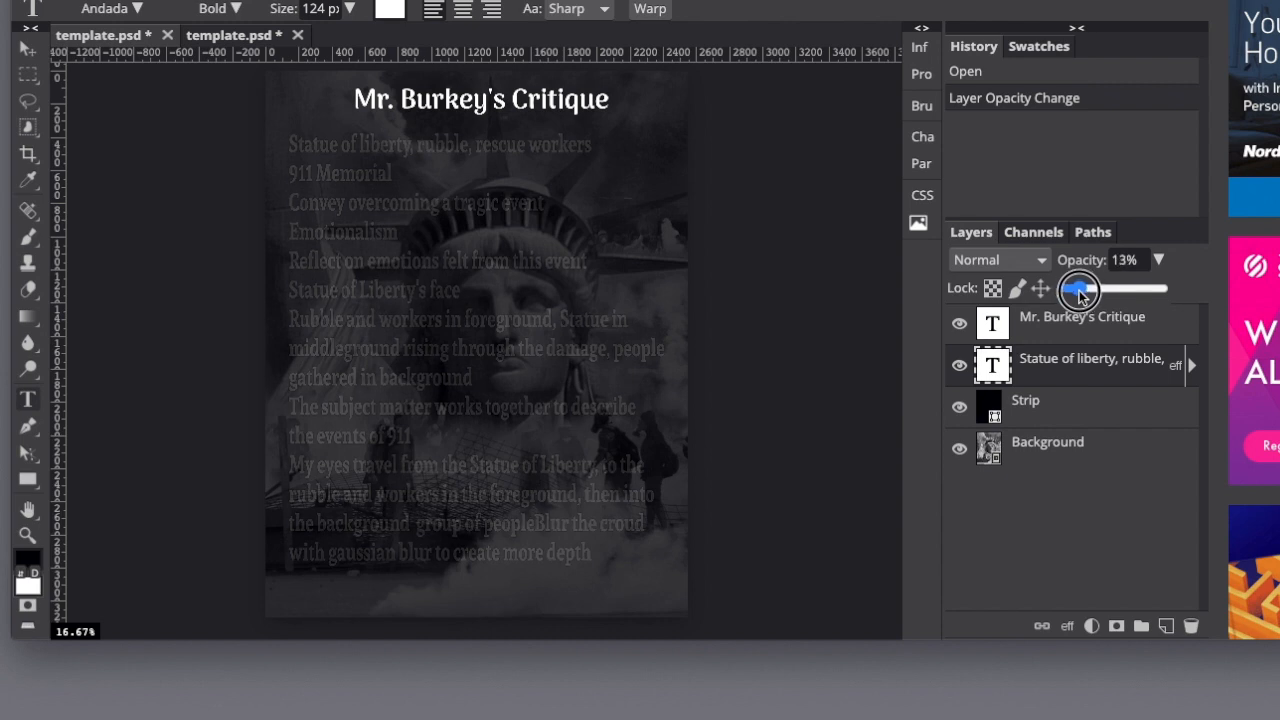
left_click_drag(1079, 292, 1079, 292)
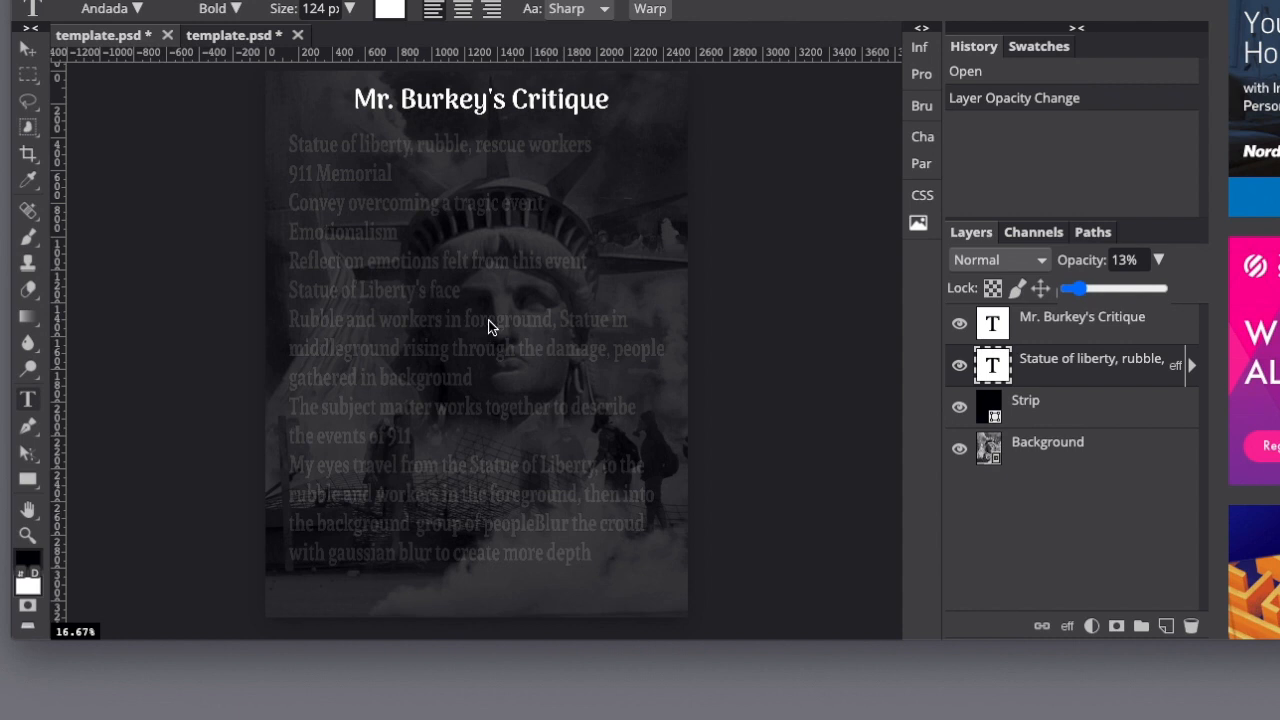
Try a lower opacity on the heading layer of the Statue of Liberty critique.
left_click(1036, 330)
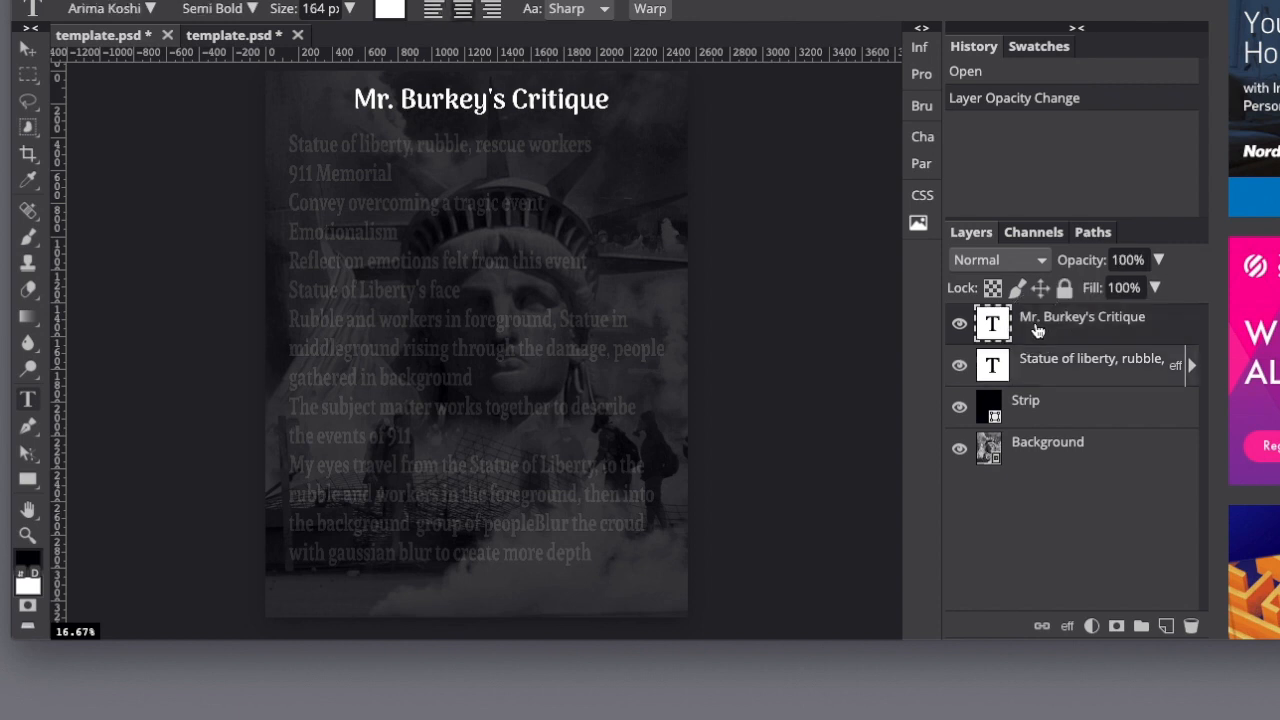
left_click(1157, 260)
left_click_drag(1157, 288, 1095, 291)
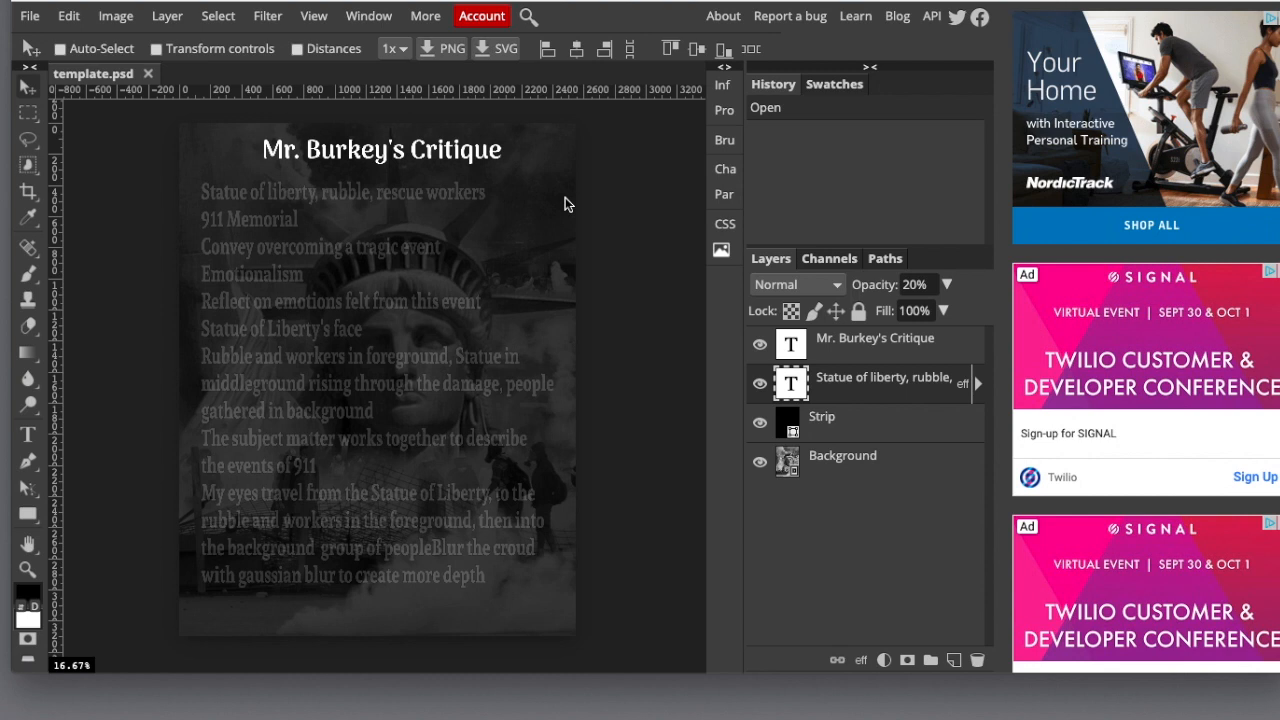
Add a new layer above the Statue of Liberty critique text and keep it active with the Type tool ready.
left_click(953, 661)
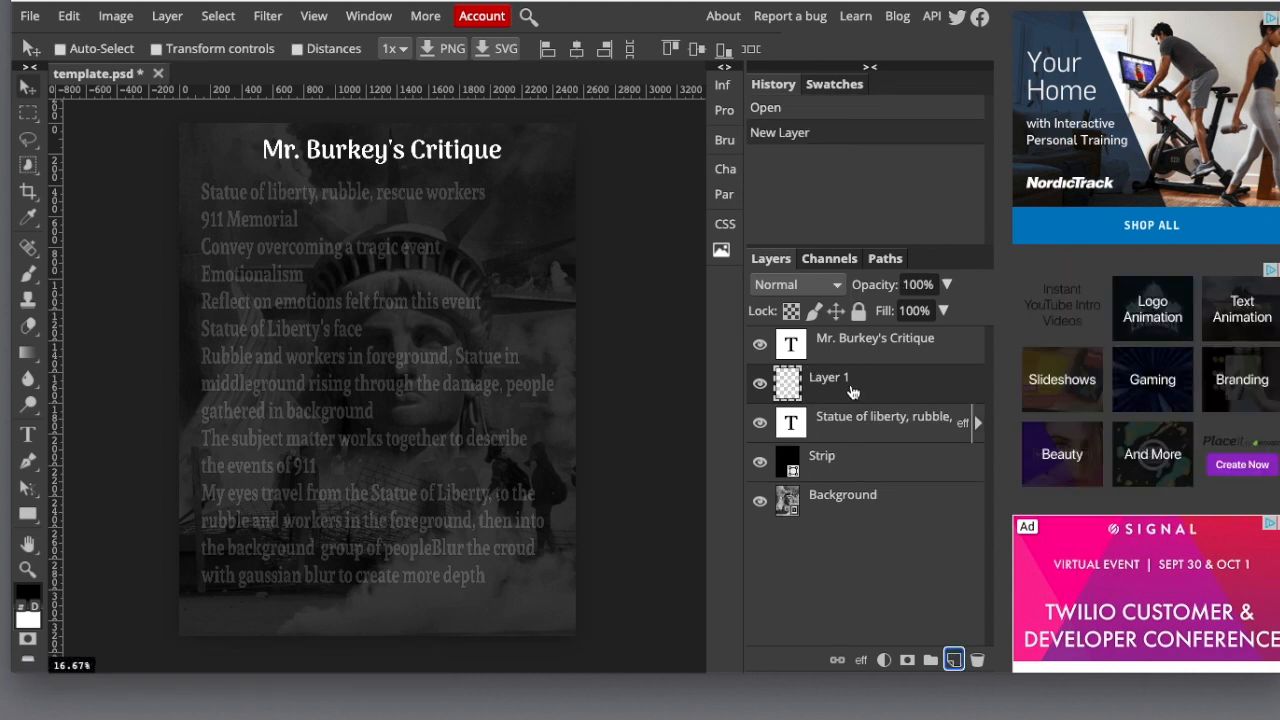
left_click(27, 437)
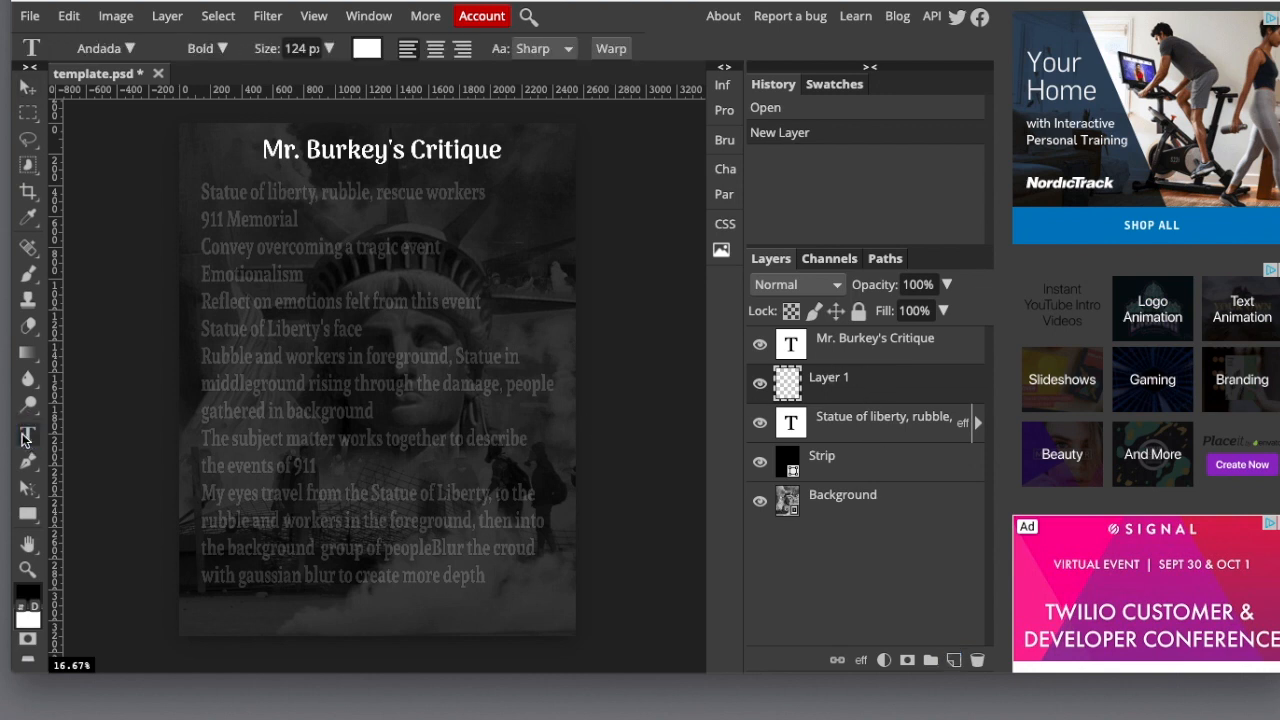
left_click(224, 297)
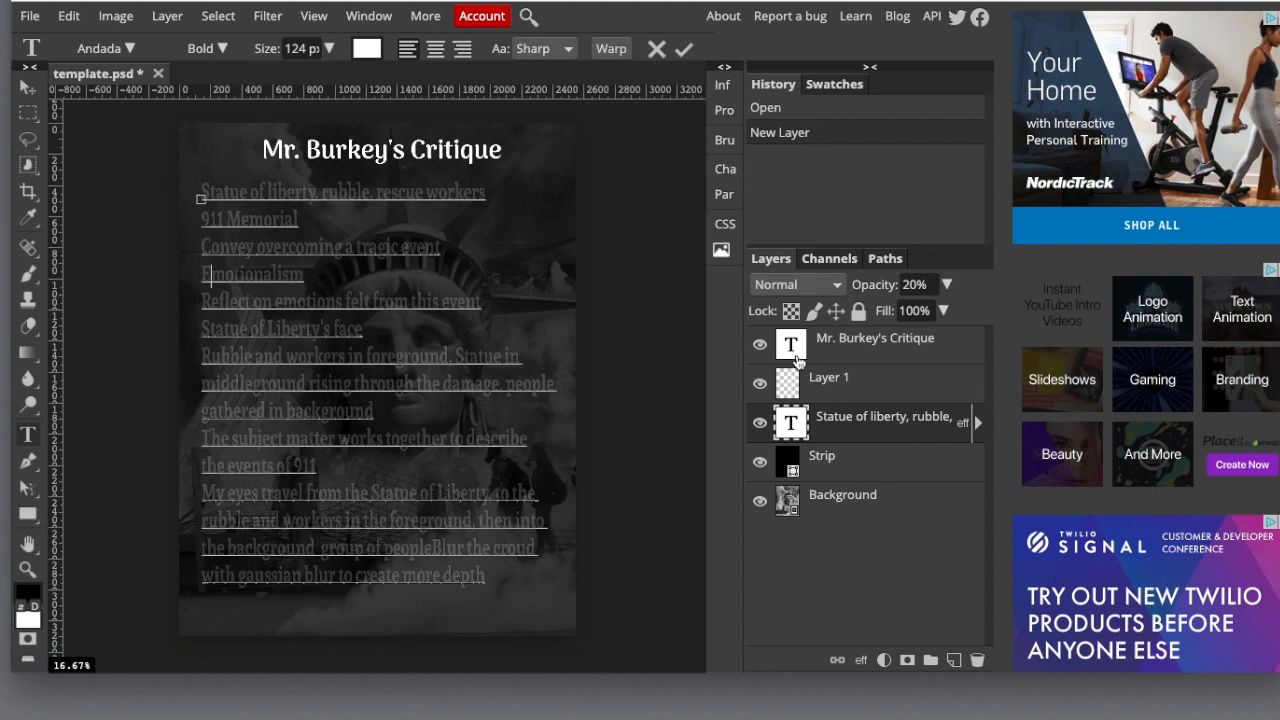
left_click(884, 385)
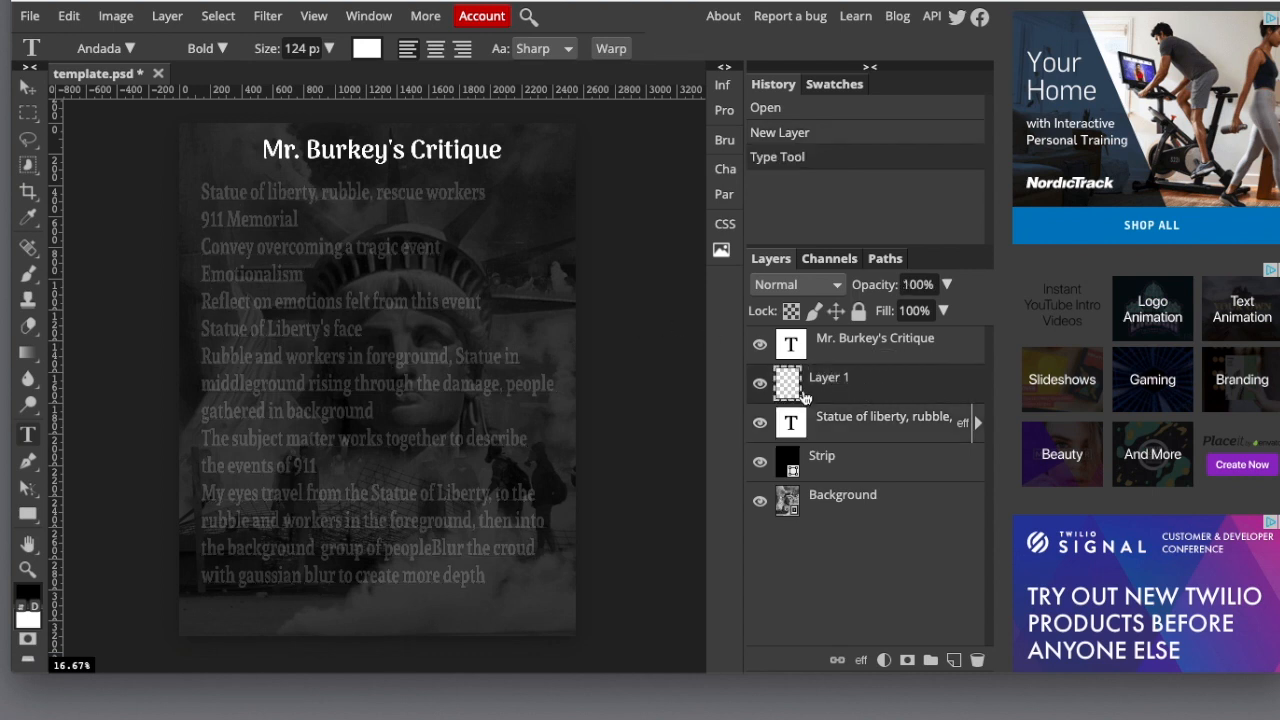
Try the sample text "gfgg" on its own text layer beside the heading, and erase it.
left_click(213, 163)
type("gfgg")
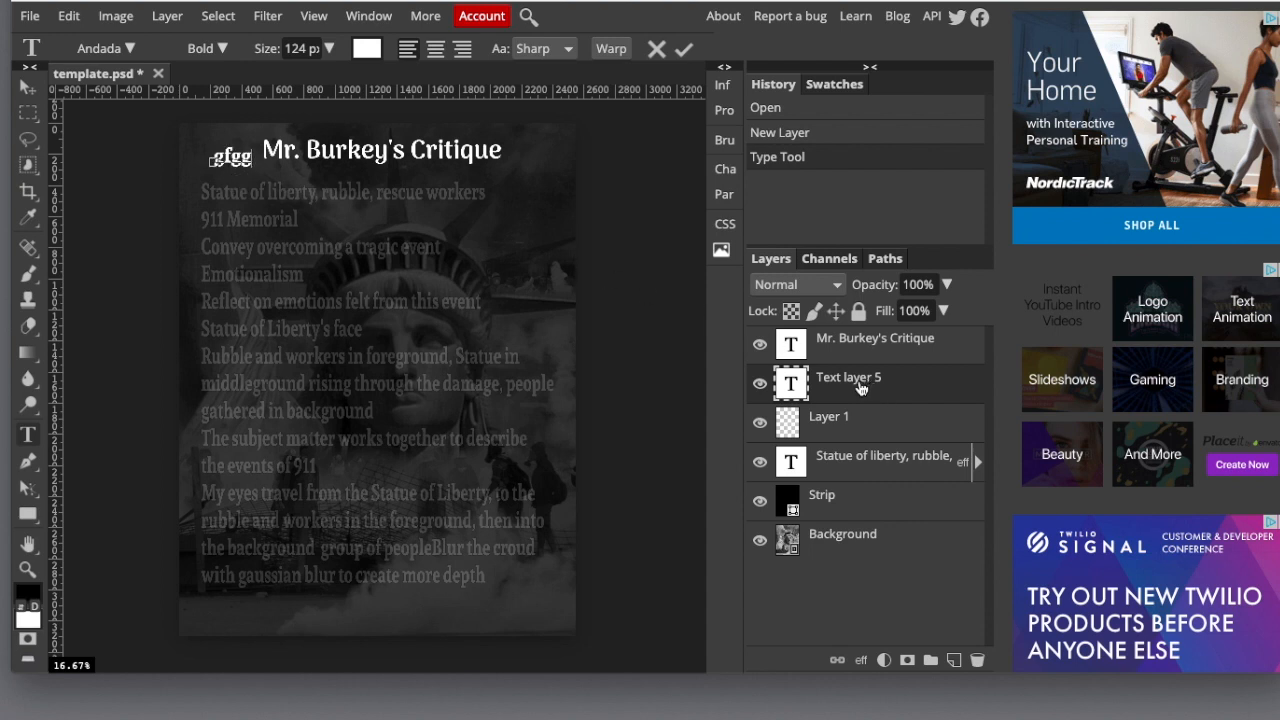
key("BackSpace")
key("BackSpace")
Set the font size of the whole Statue of Liberty critique text to 64 px.
left_click(838, 472)
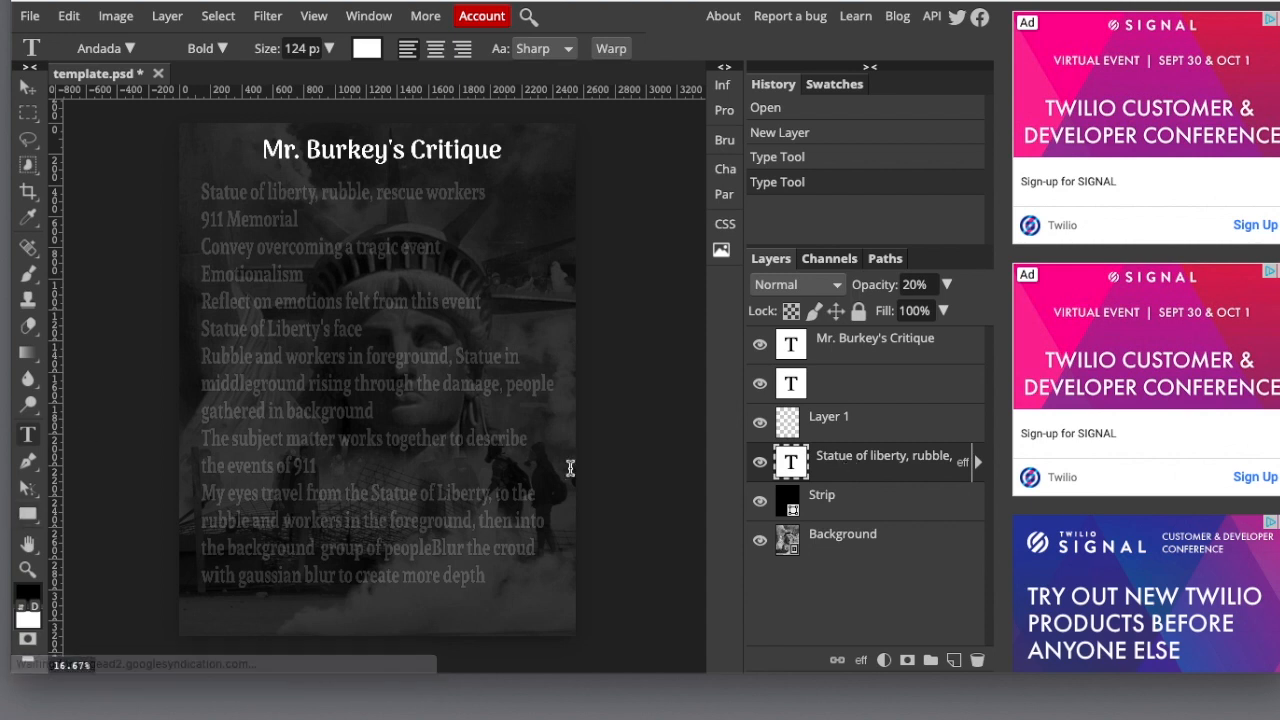
left_click_drag(487, 572, 208, 193)
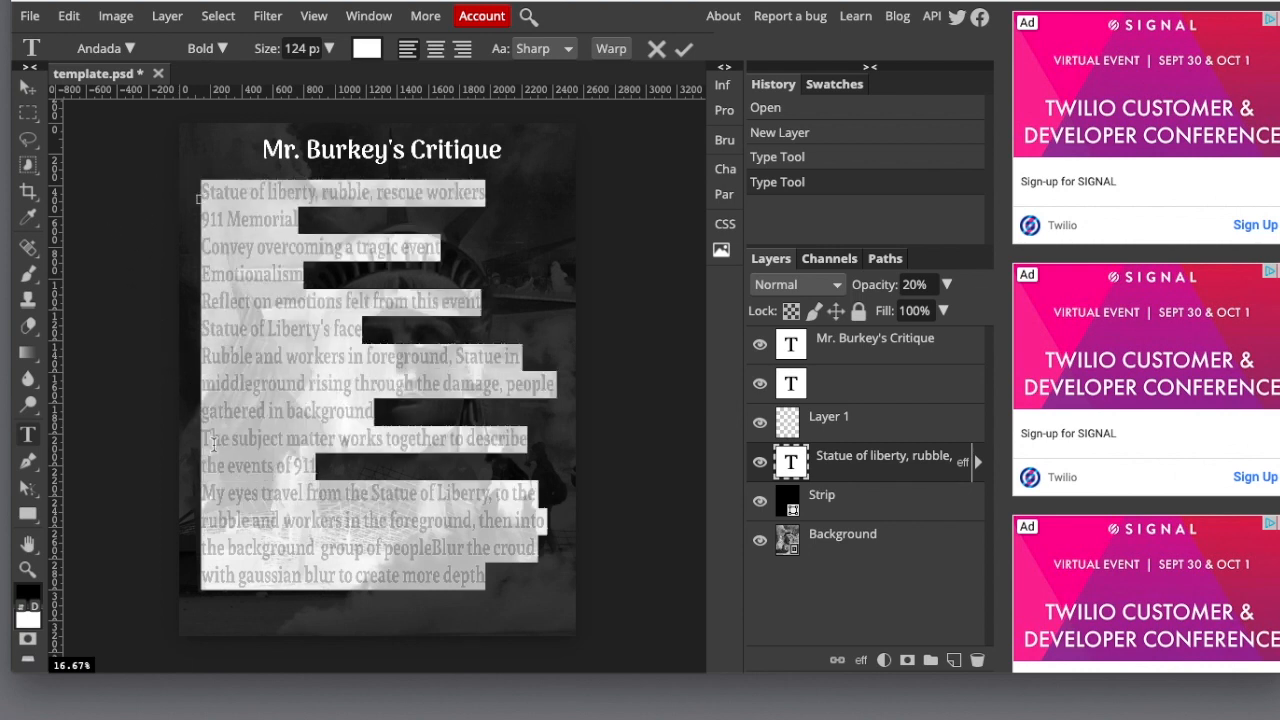
left_click(329, 48)
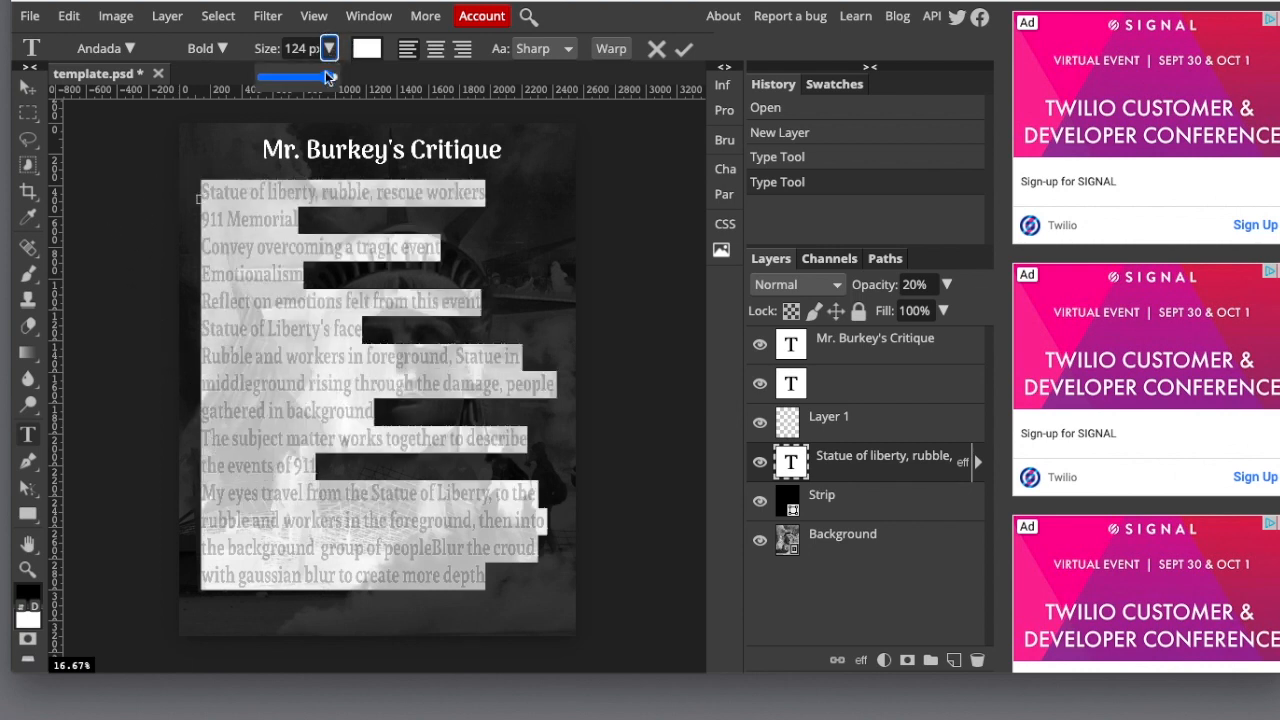
mouse_move(321, 80)
left_mouse_down()
mouse_move(293, 78)
mouse_move(335, 78)
left_mouse_up()
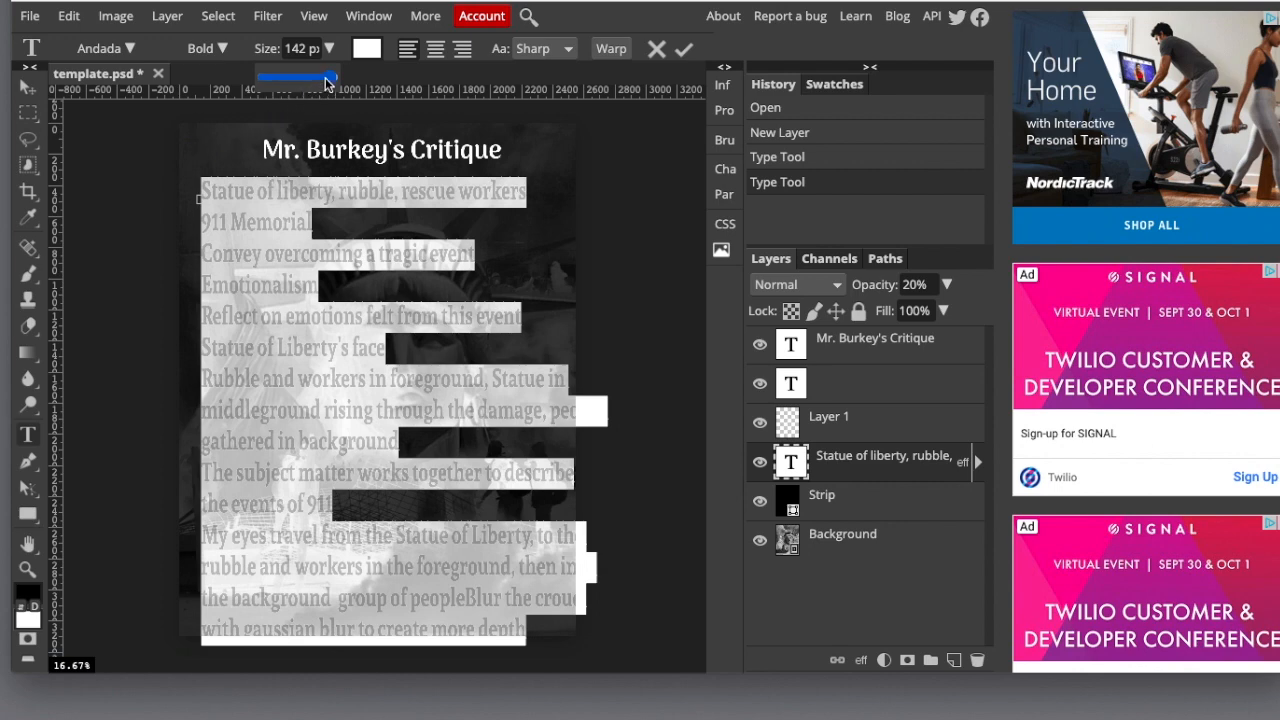
left_click_drag(313, 82, 285, 80)
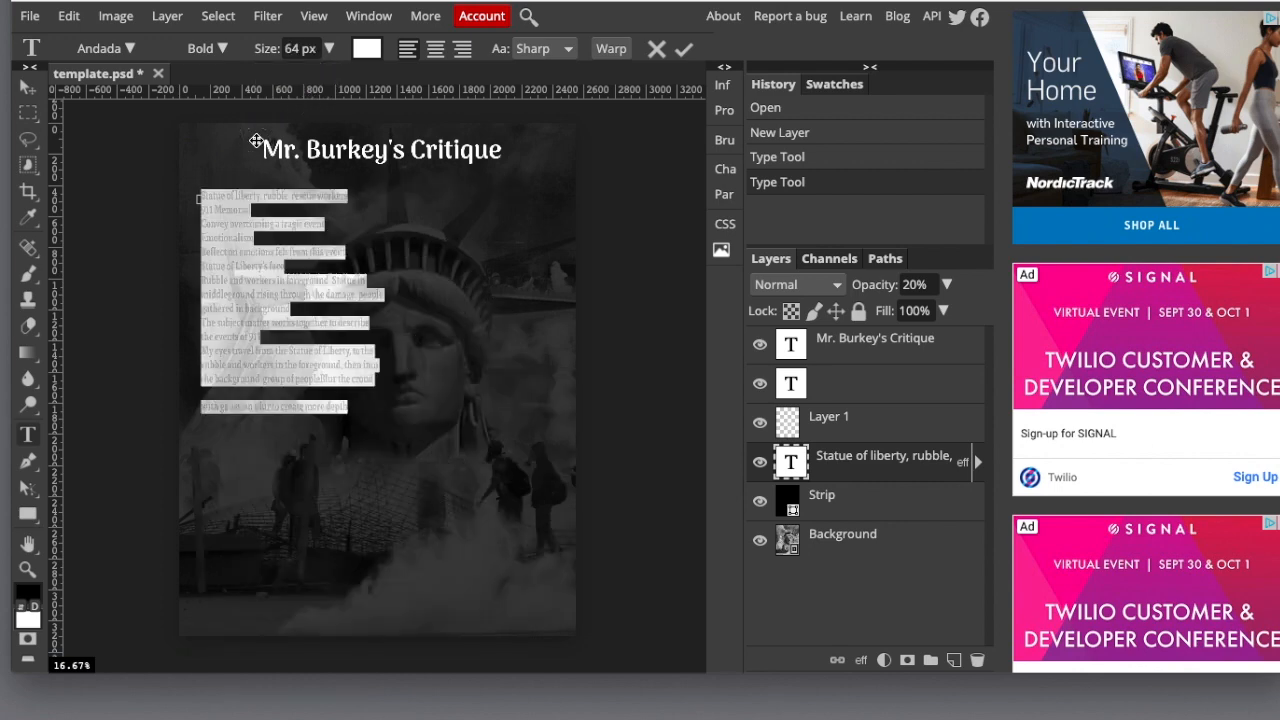
left_click(399, 393)
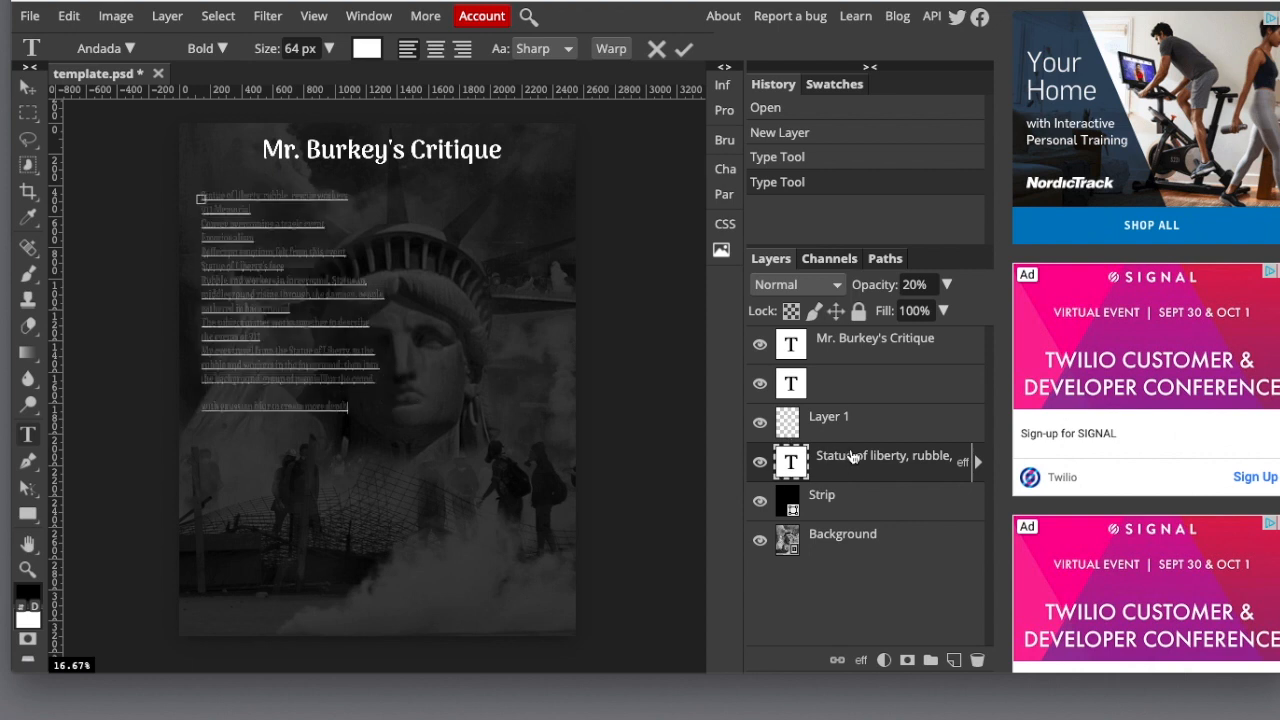
Try scaling the critique text block non-proportionally to about 164% width and 169% height.
left_click(73, 17)
mouse_move(113, 474)
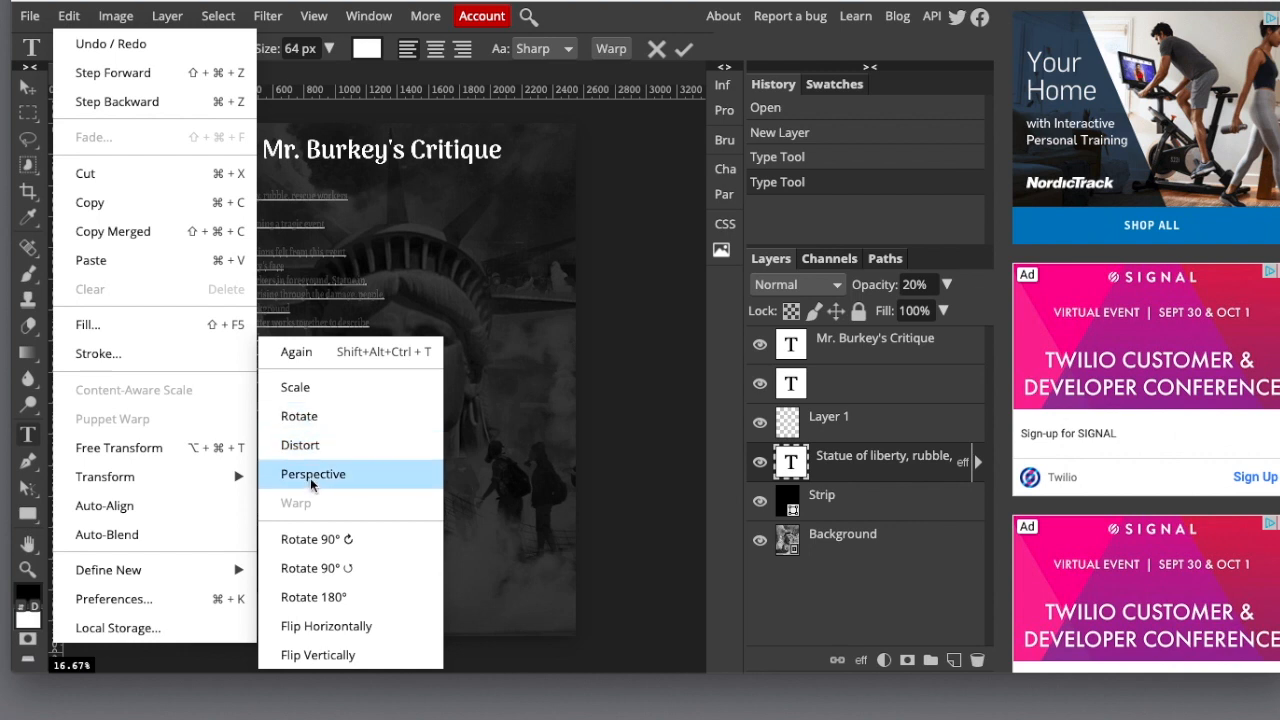
left_click(295, 388)
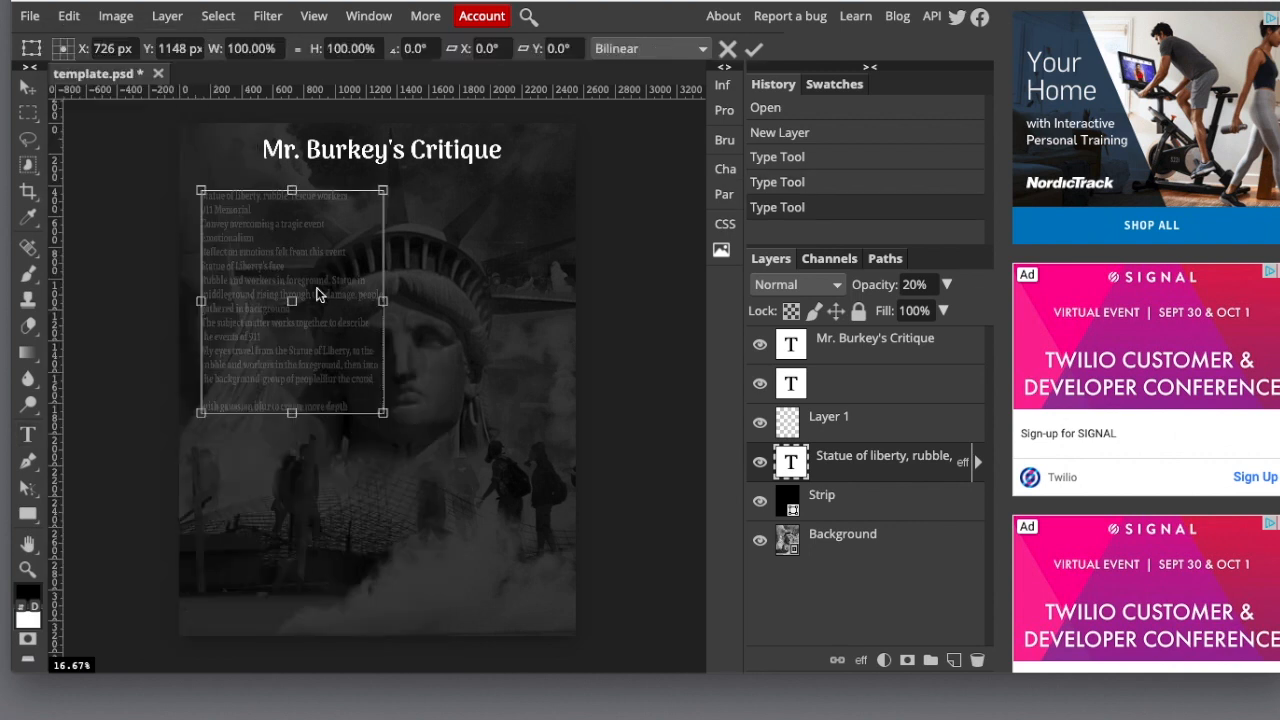
left_click_drag(385, 413, 535, 567)
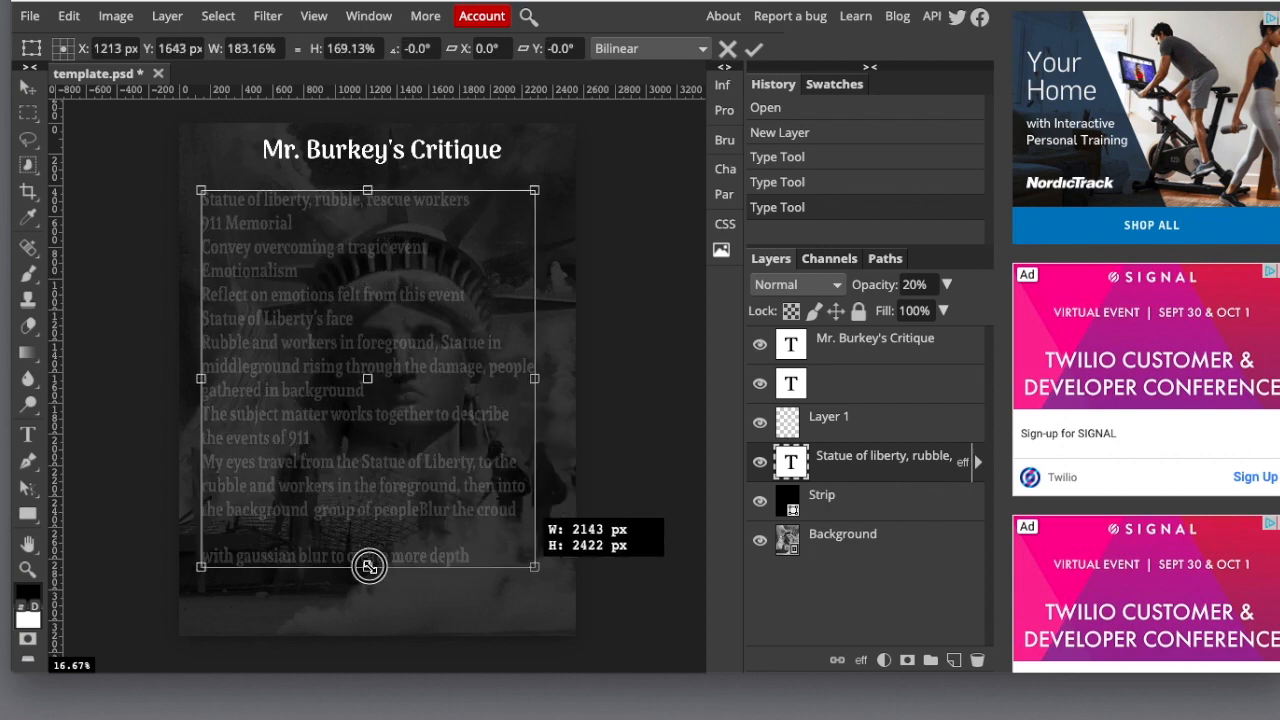
left_click_drag(368, 567, 367, 566)
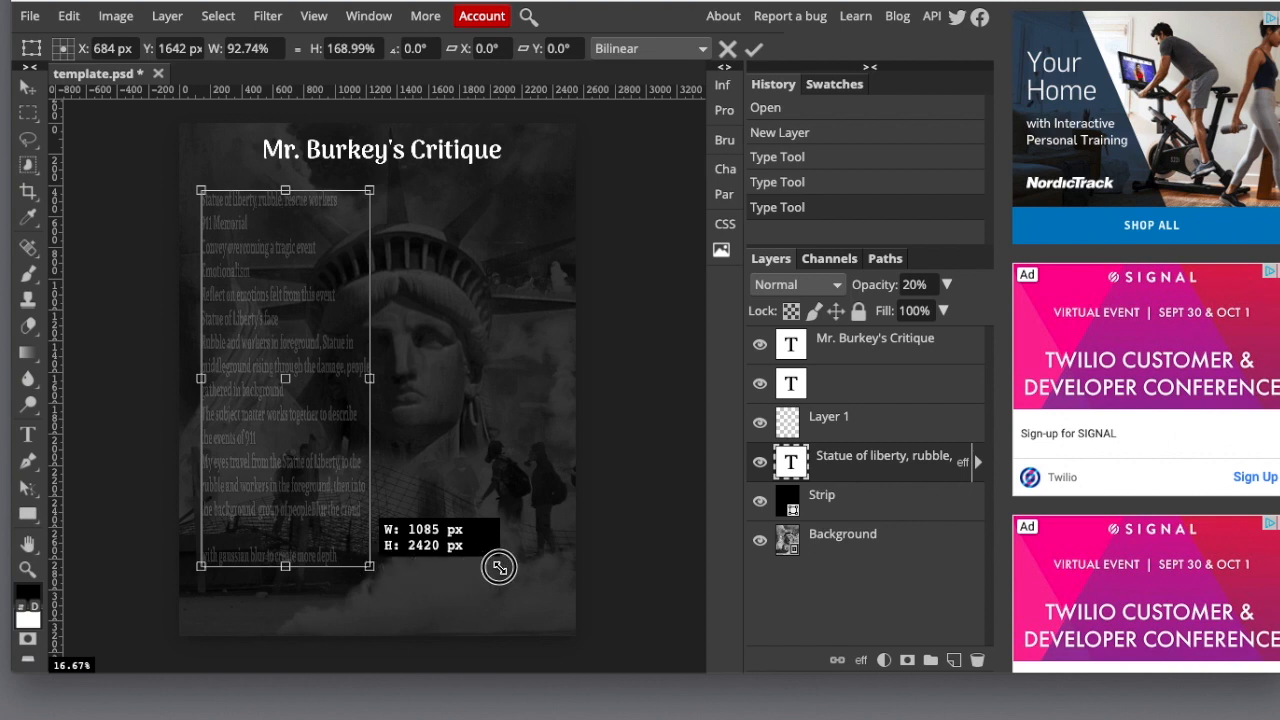
left_click_drag(500, 567, 501, 567)
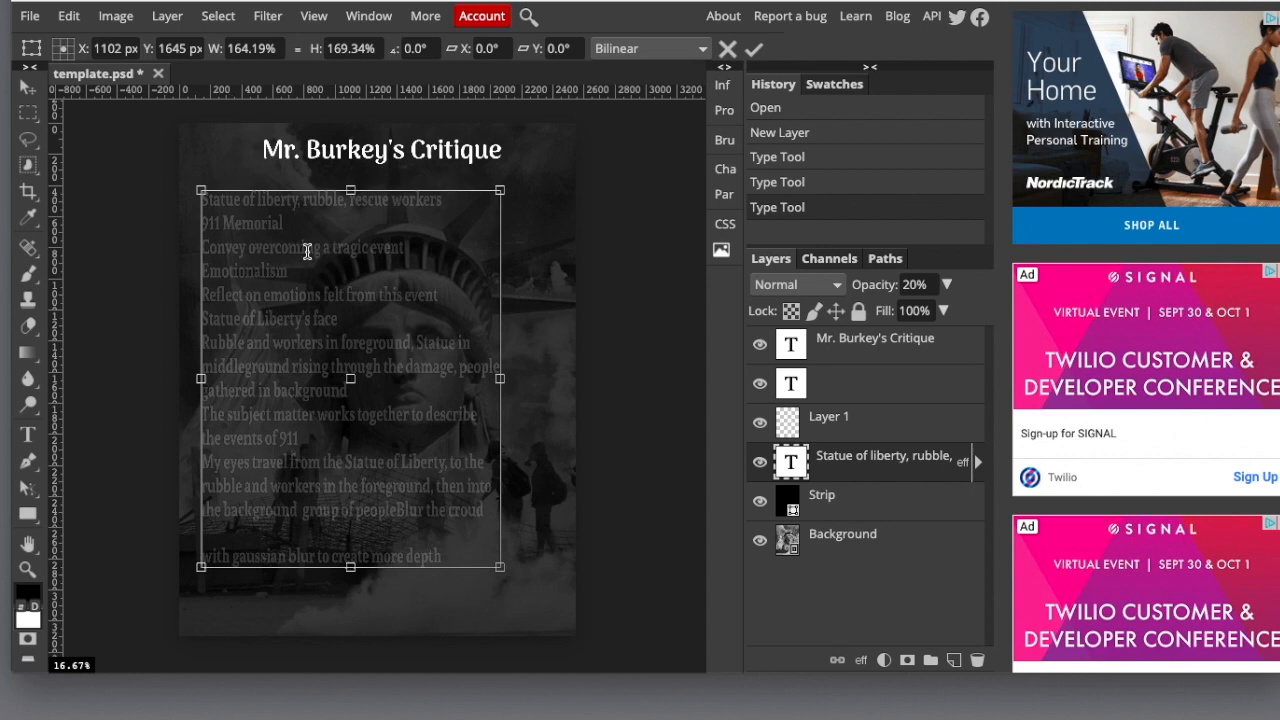
key("Return")
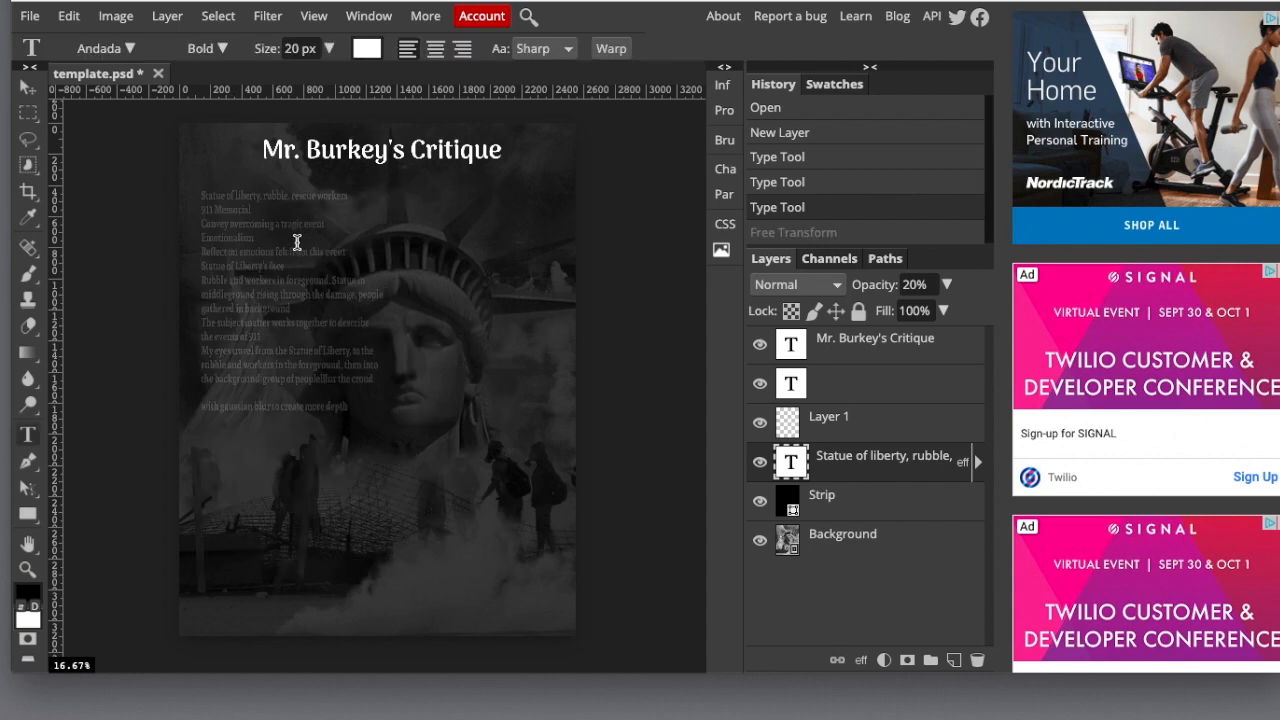
Scale the critique text block proportionally to about 192% and move it slightly up beneath the heading.
left_click(63, 15)
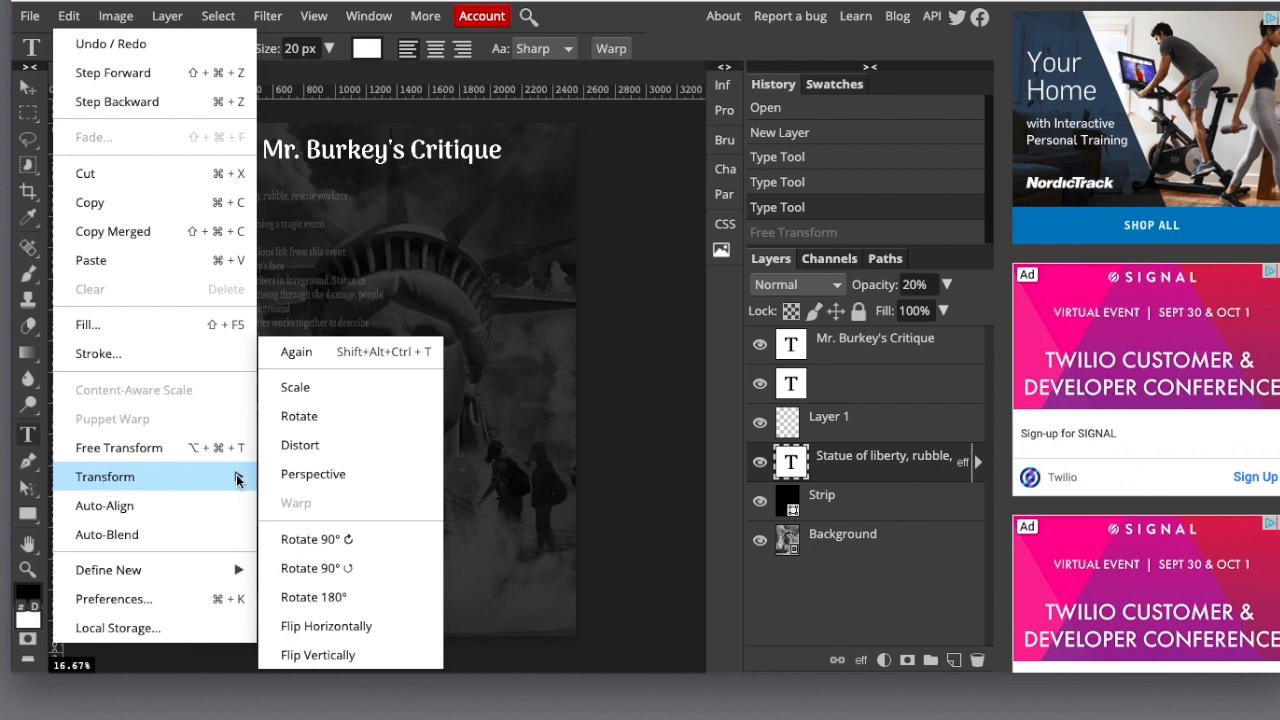
left_click(292, 388)
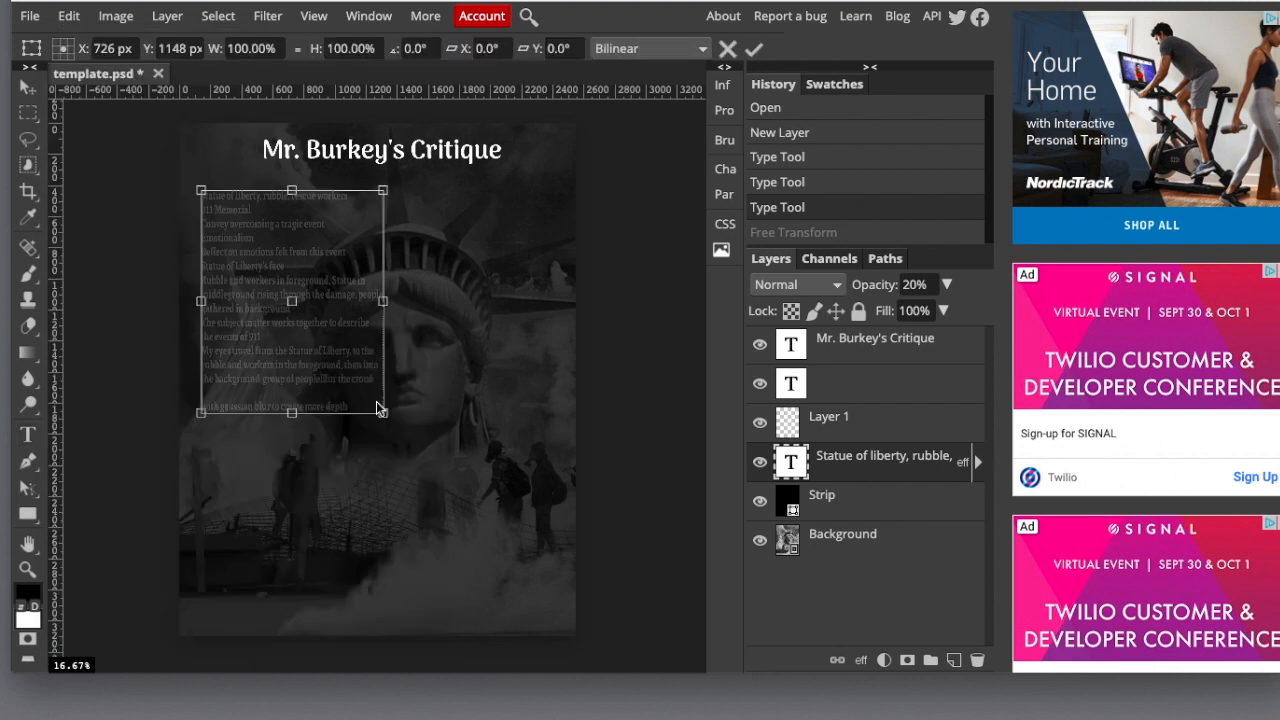
left_click_drag(383, 412, 497, 586)
left_click_drag(515, 597, 546, 596)
mouse_move(430, 371)
left_mouse_down()
mouse_move(429, 336)
mouse_move(428, 356)
left_mouse_up()
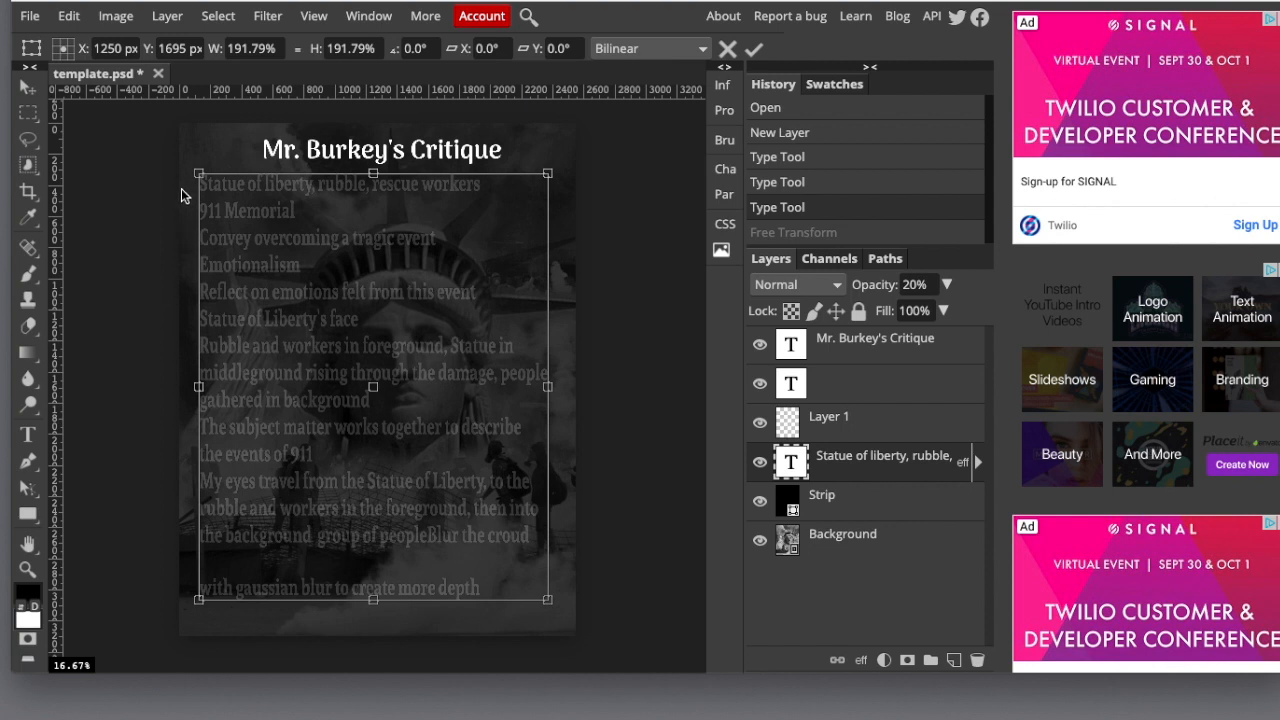
left_click(28, 111)
left_click(171, 171)
left_click(199, 147)
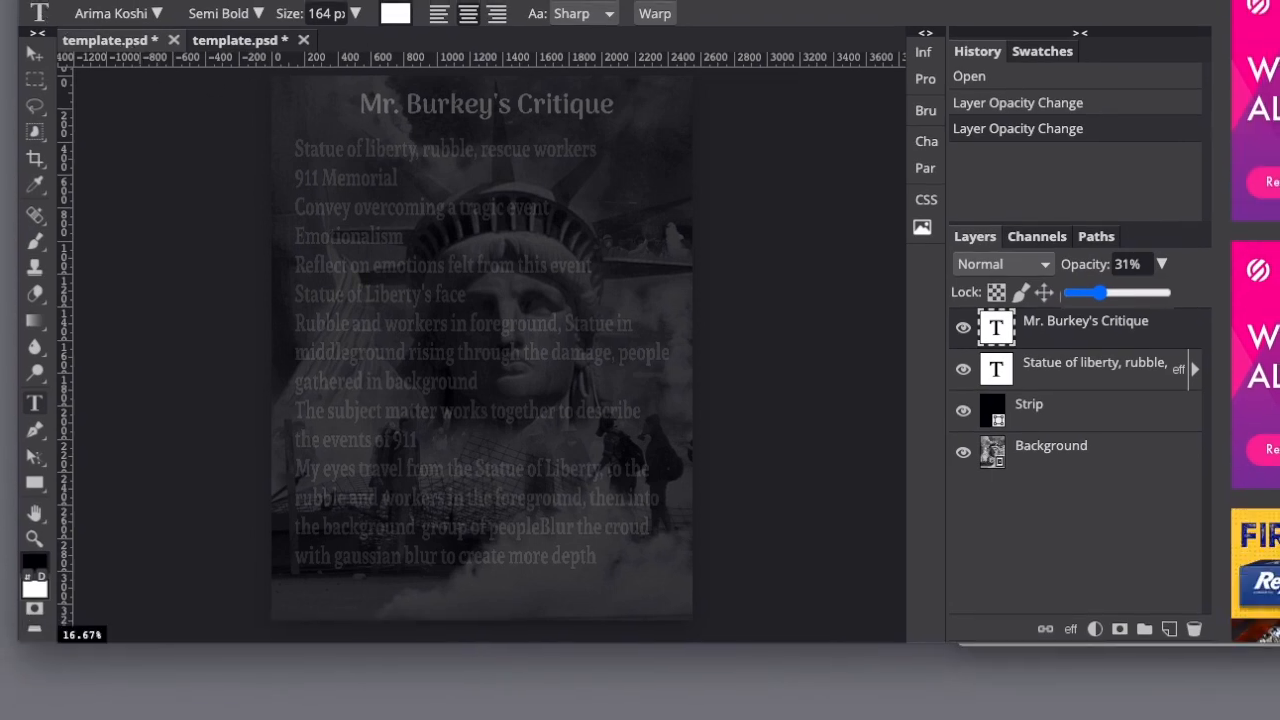
Save the Statue of Liberty critique as a PSD and try moving the downloaded template.psd to the desktop.
left_click(38, 0)
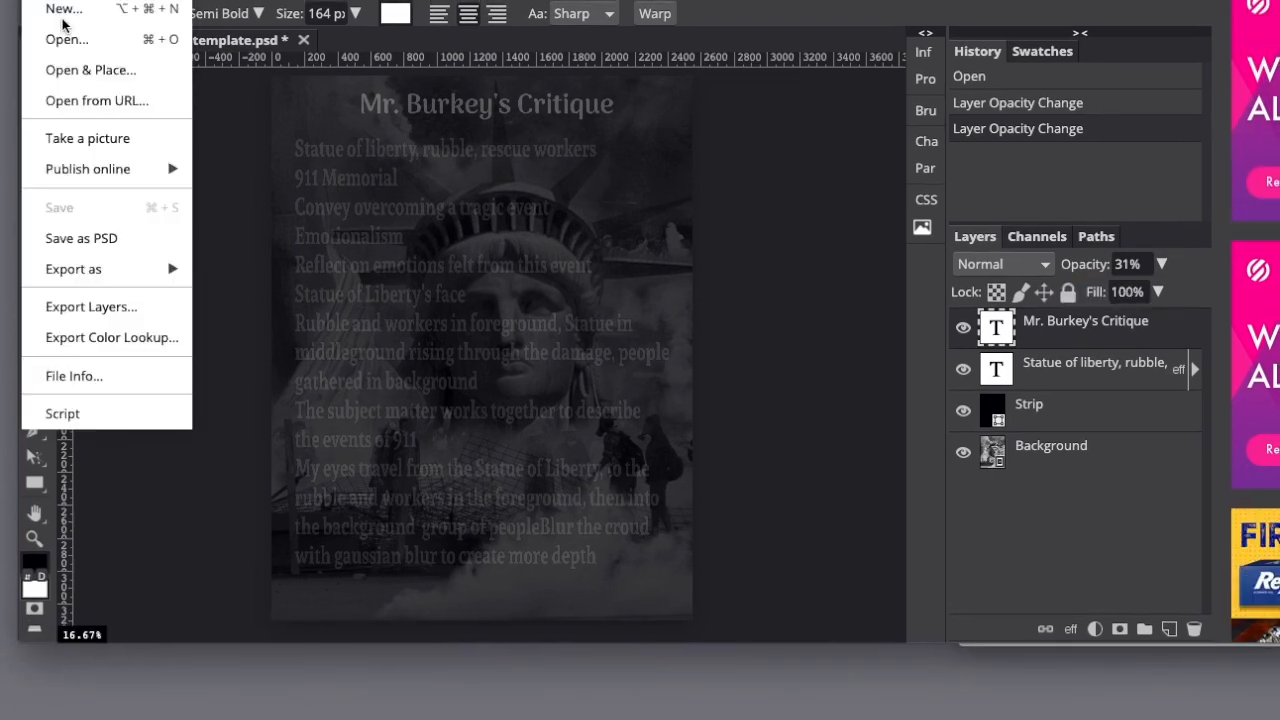
left_click(84, 244)
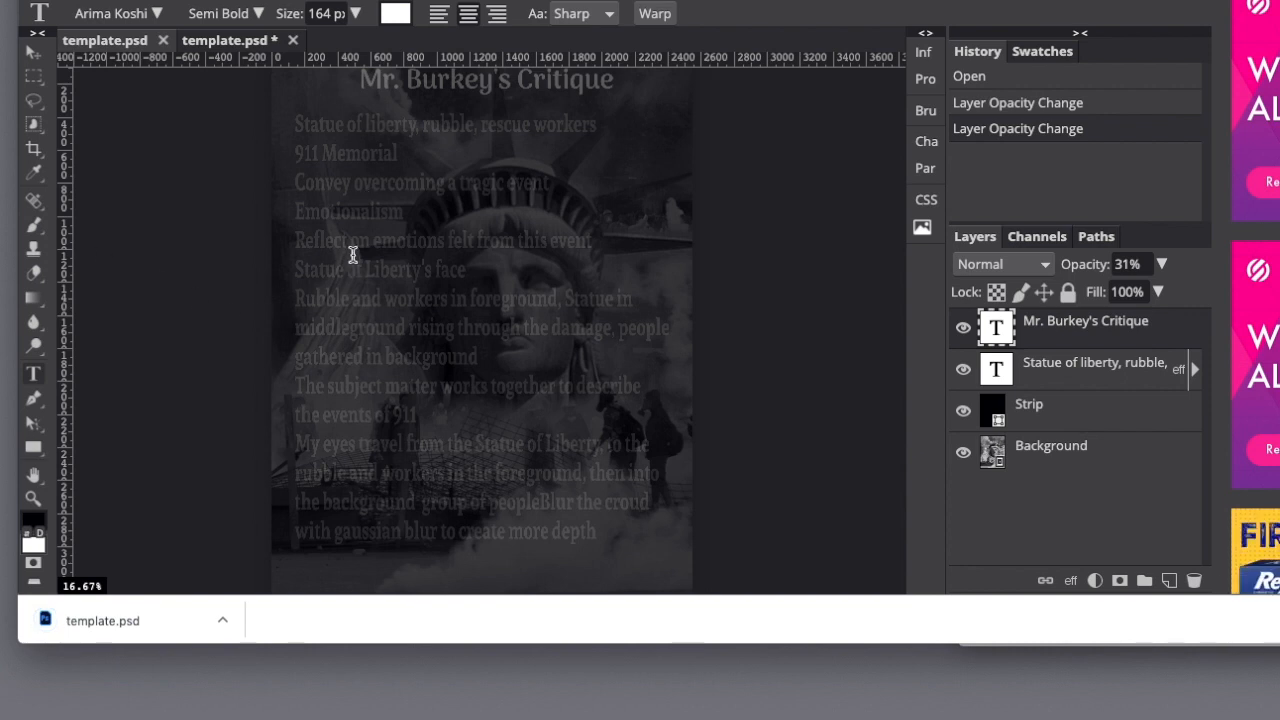
left_click_drag(100, 621, 149, 686)
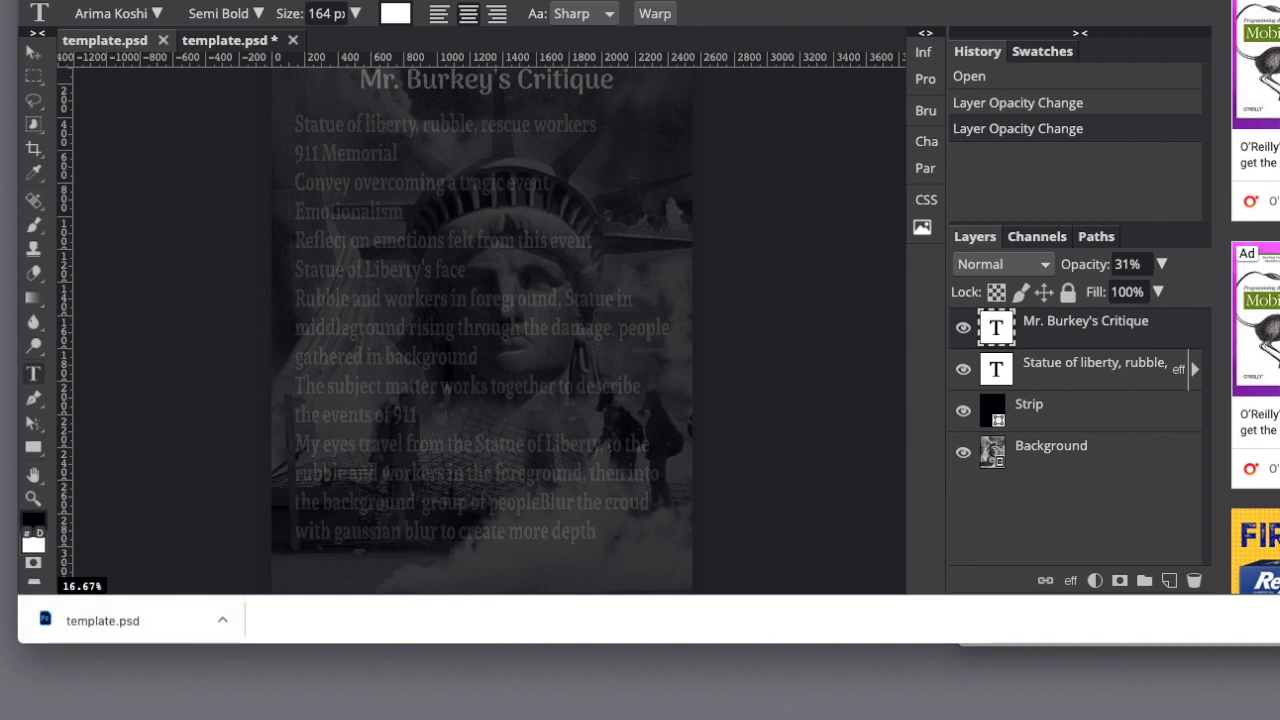
Export the Statue of Liberty critique as a JPG at 2550 × 3300 px with 100% quality.
left_click(40, 1)
mouse_move(72, 275)
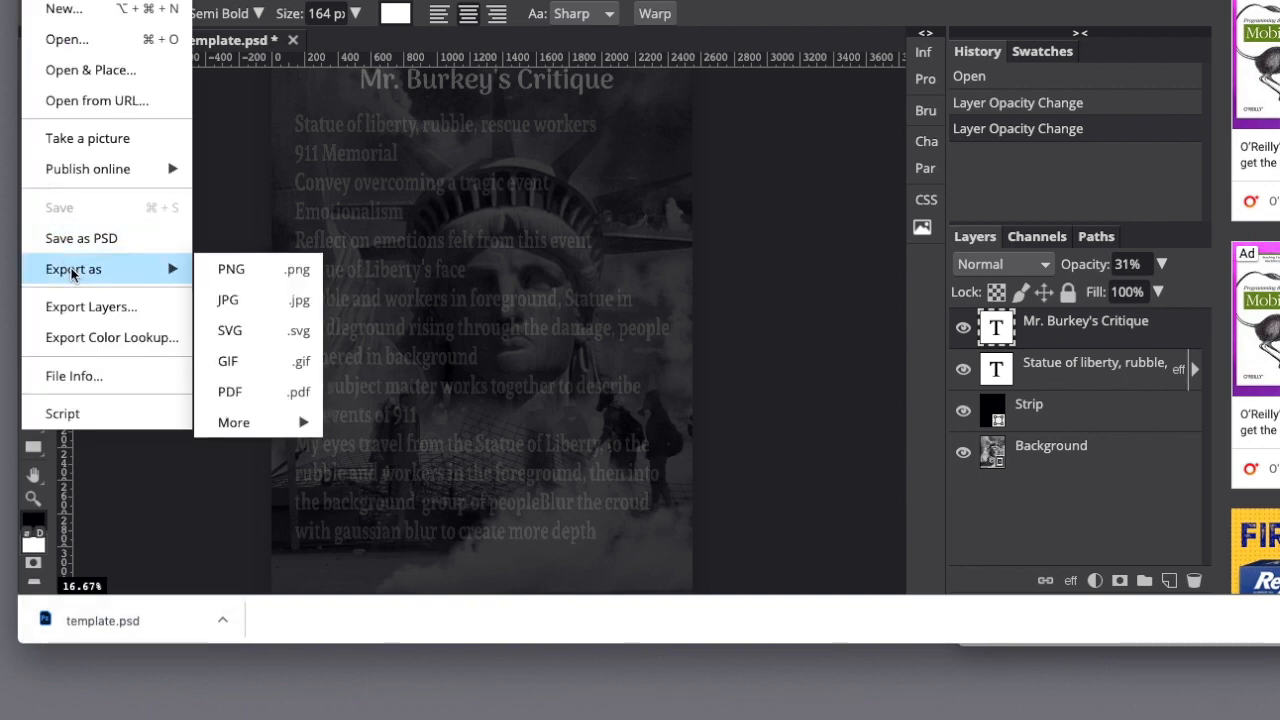
left_click(228, 305)
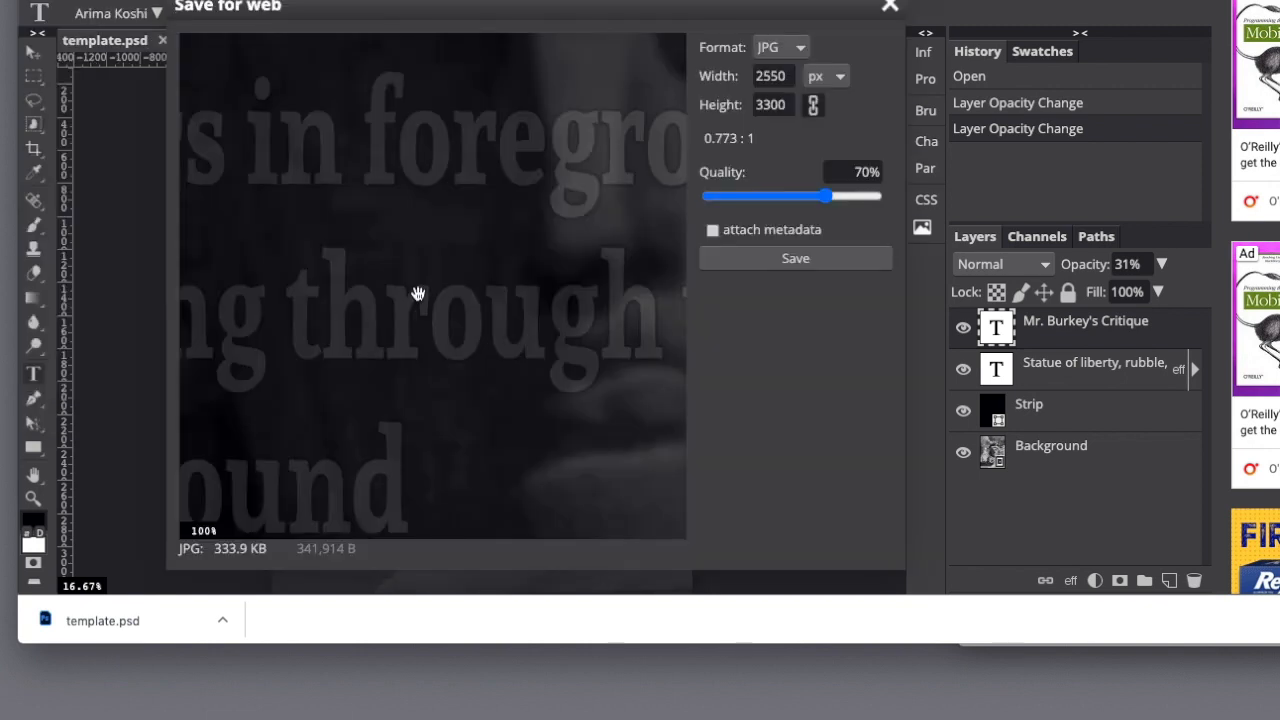
left_click_drag(826, 203, 884, 199)
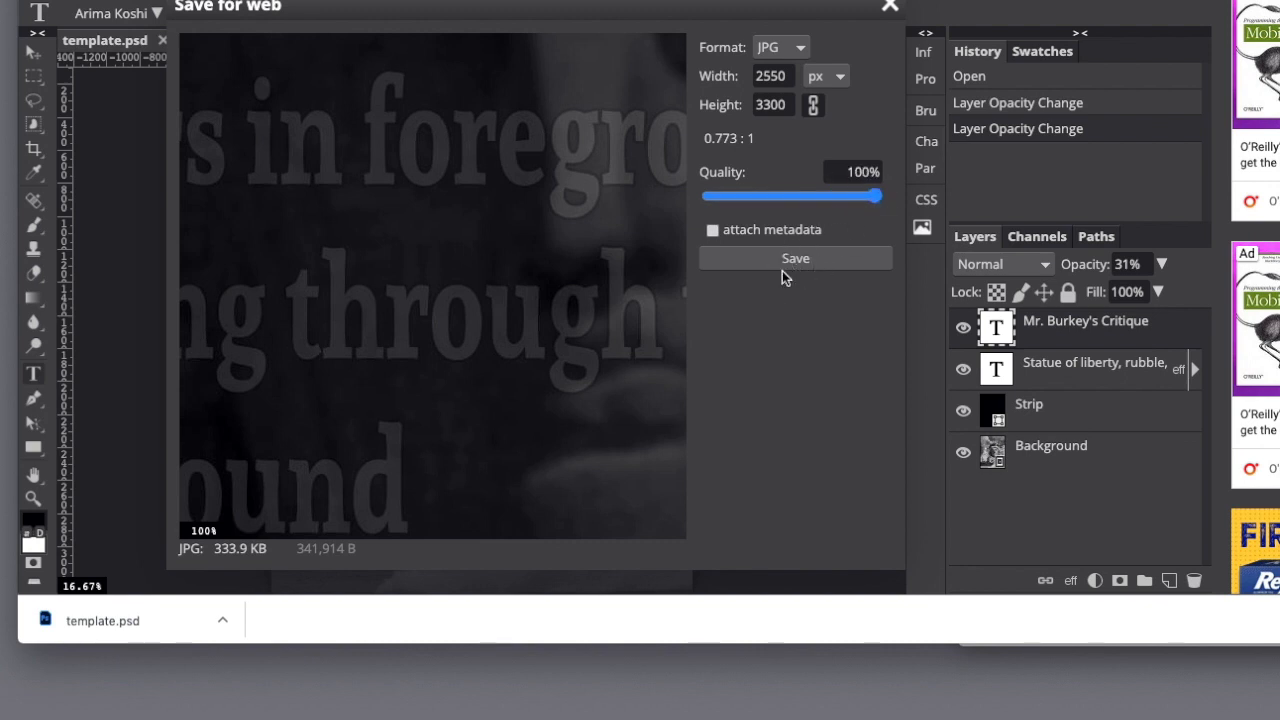
left_click(782, 270)
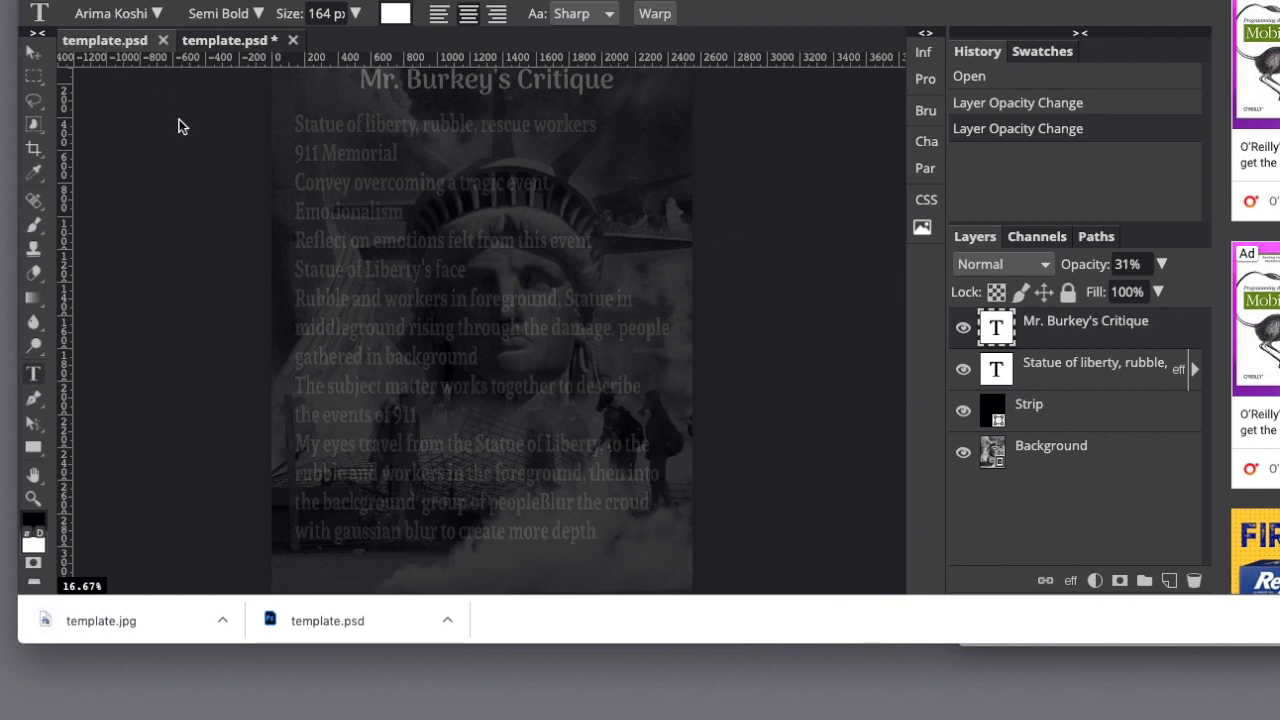
View the angel sculpture critique document and return to the Statue of Liberty critique.
left_click(224, 40)
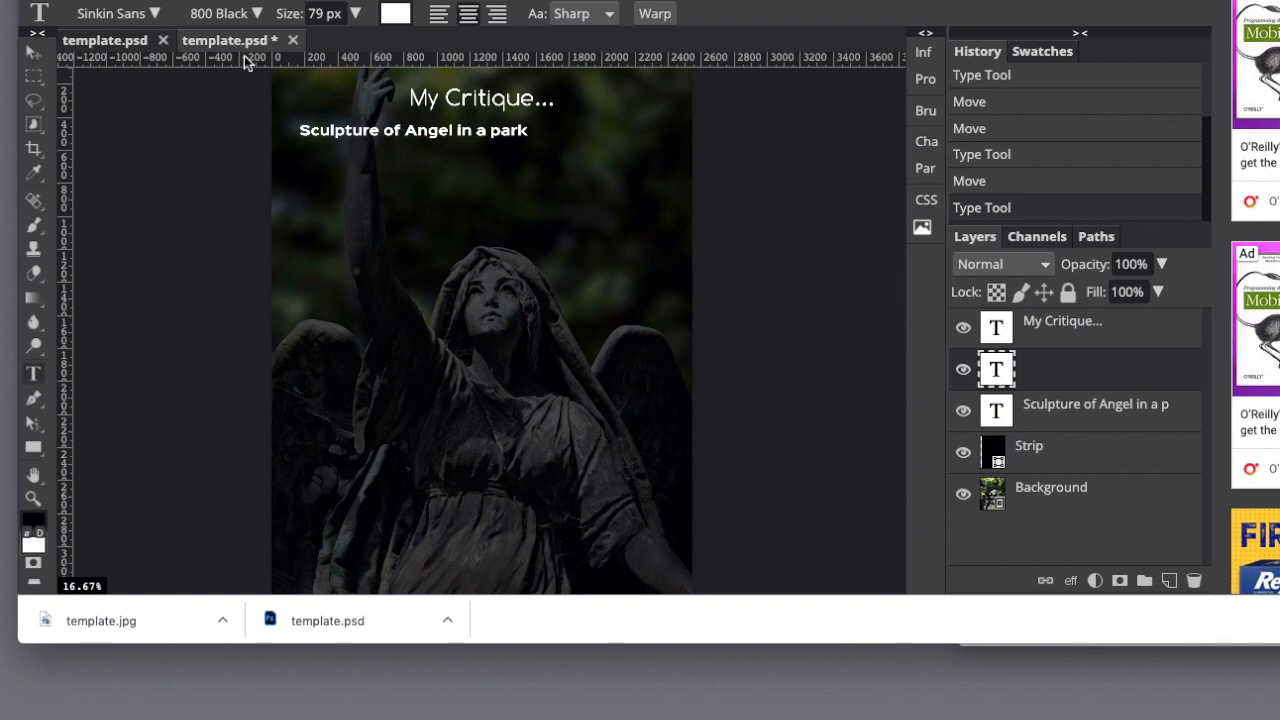
left_click(130, 44)
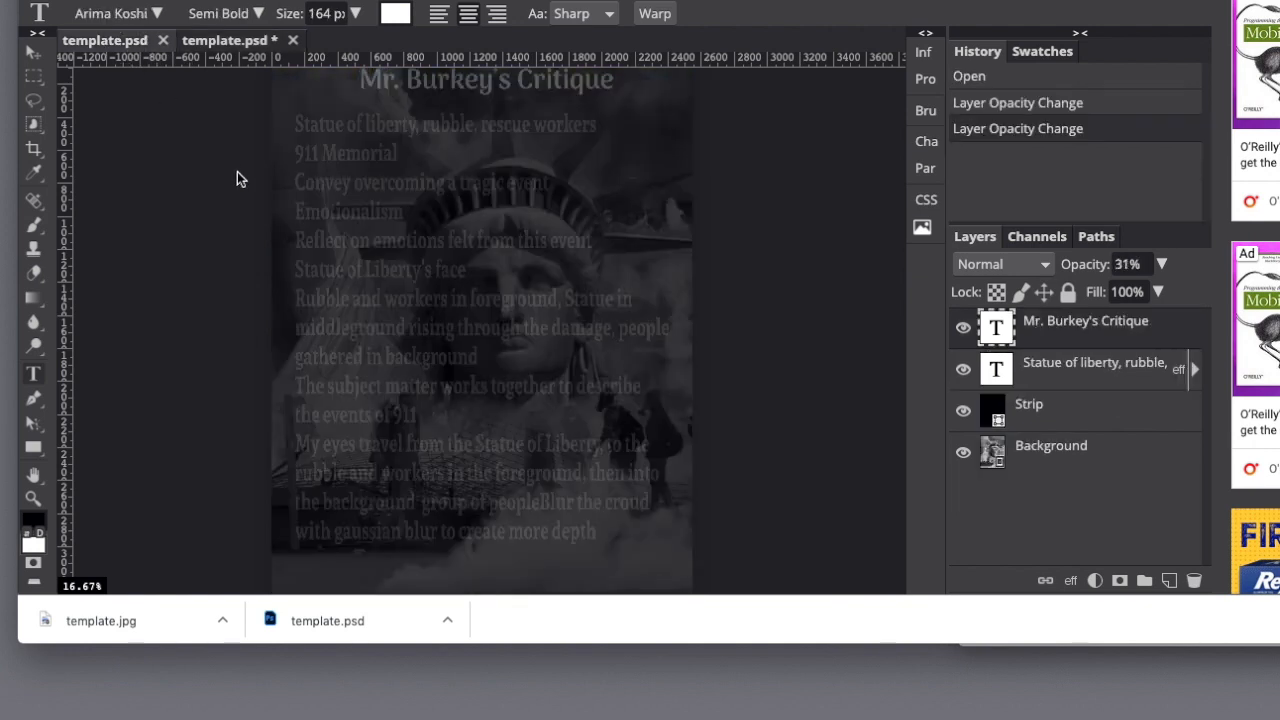